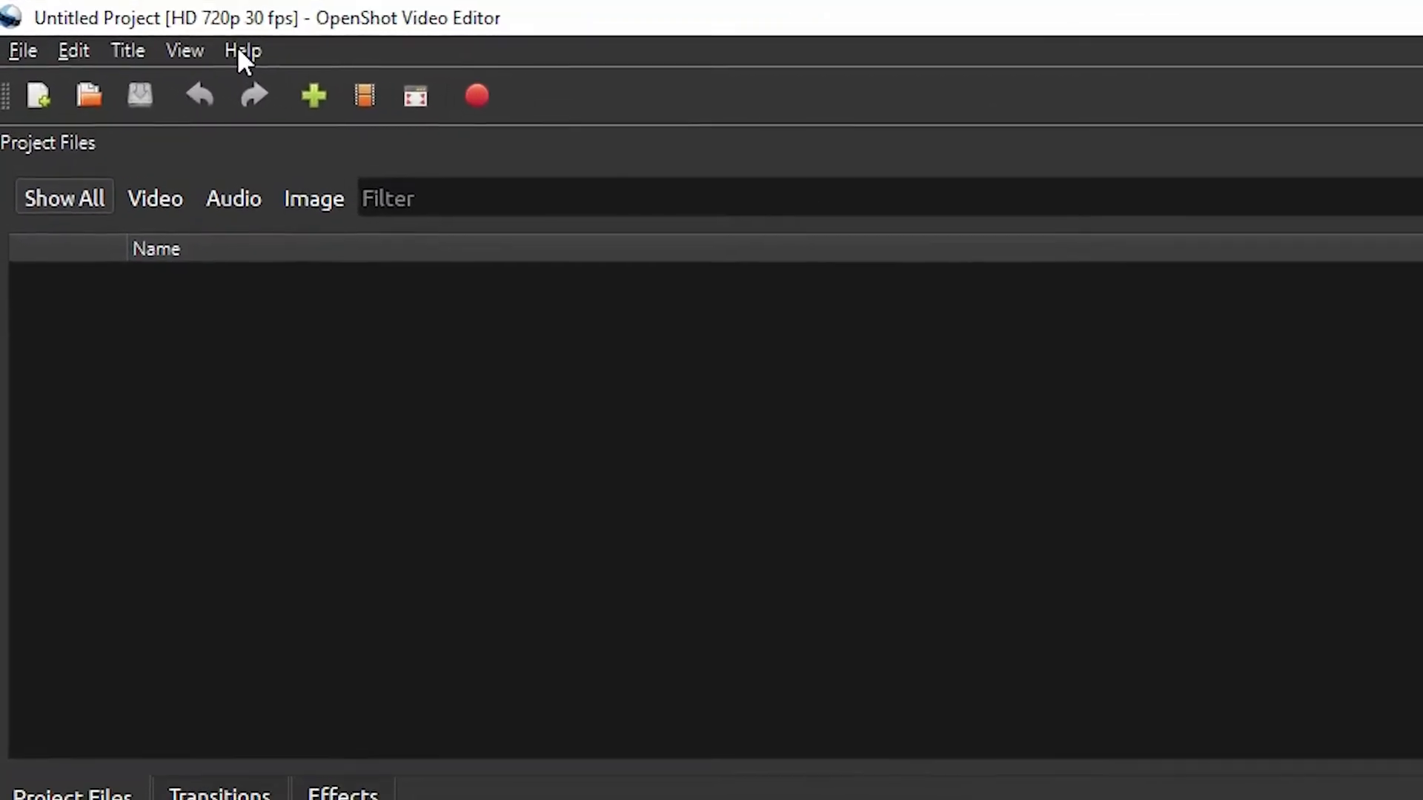
Step: Check the installed program version in the About OpenShot information, then close it
{"action": "left_click", "coordinate": [243, 50]}
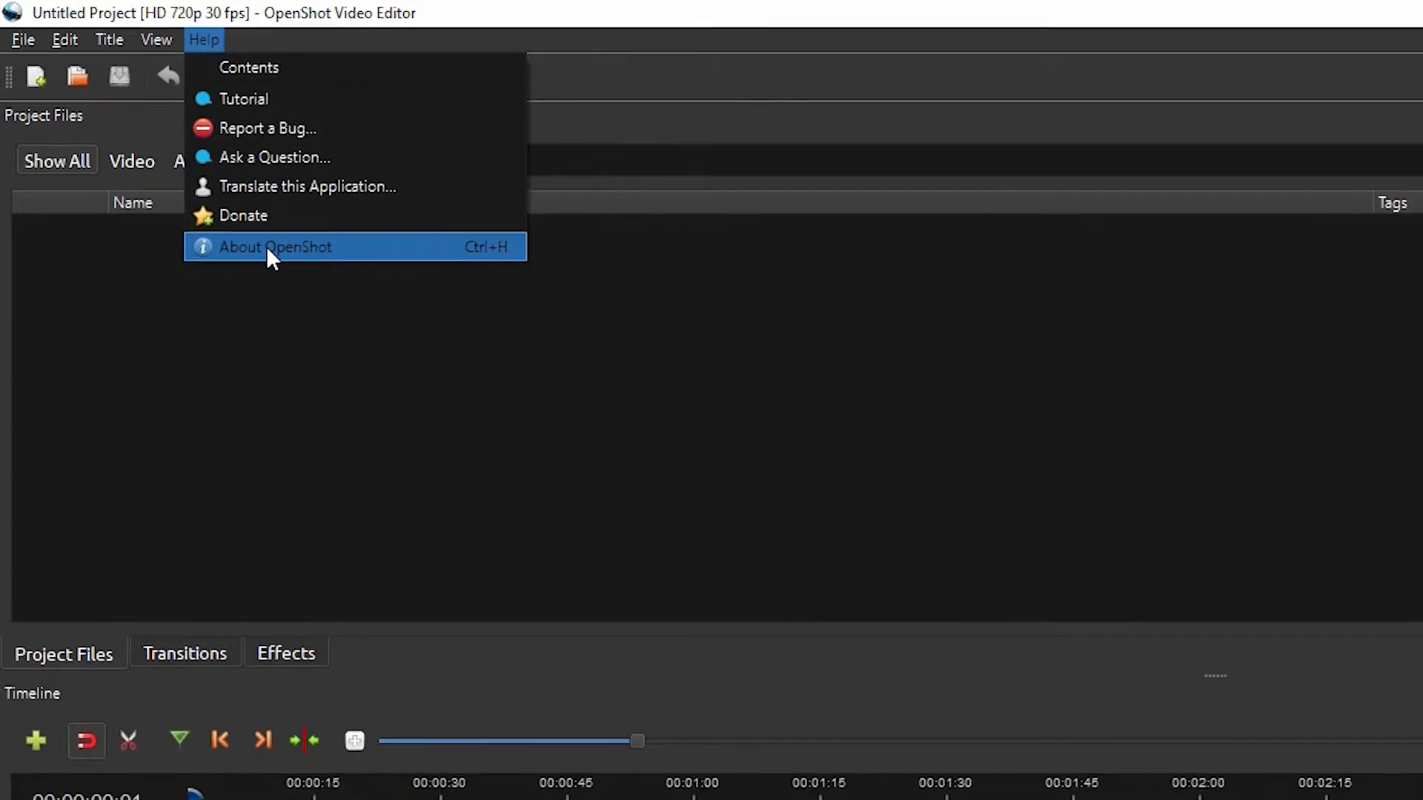
{"action": "left_click", "coordinate": [268, 248]}
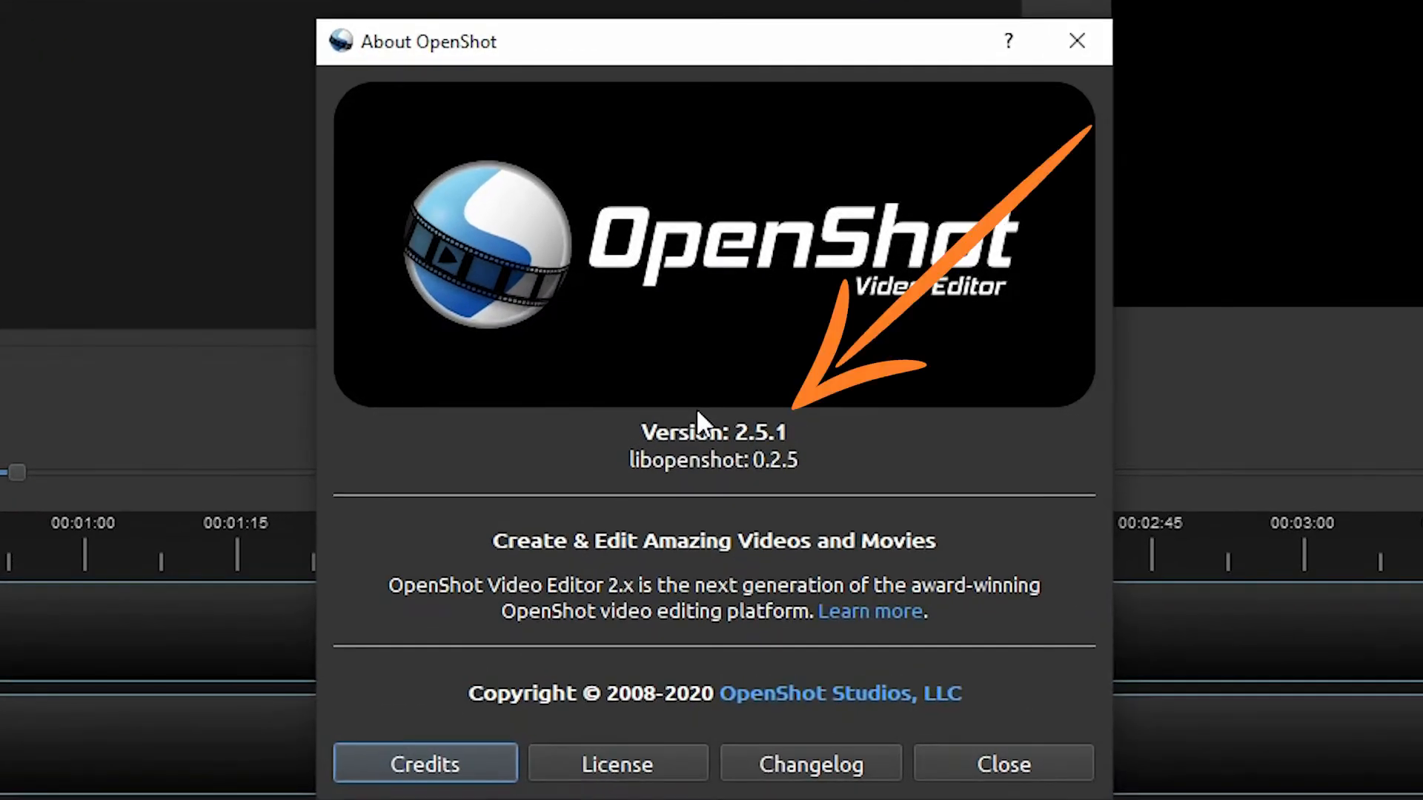
{"action": "left_click", "coordinate": [1082, 39]}
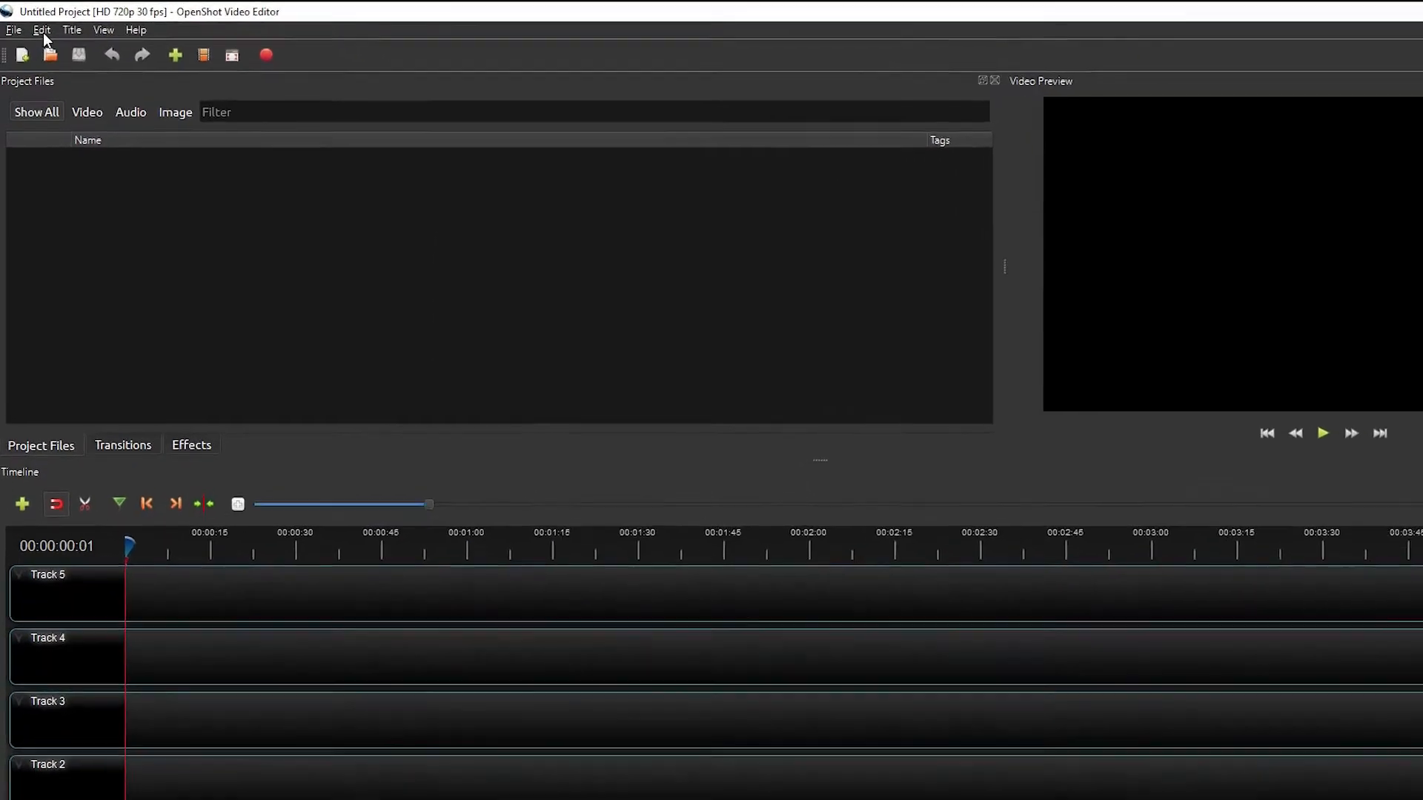
Step: Look through the available interface languages in the general preferences and close the preferences without choosing another language
{"action": "left_click", "coordinate": [38, 24]}
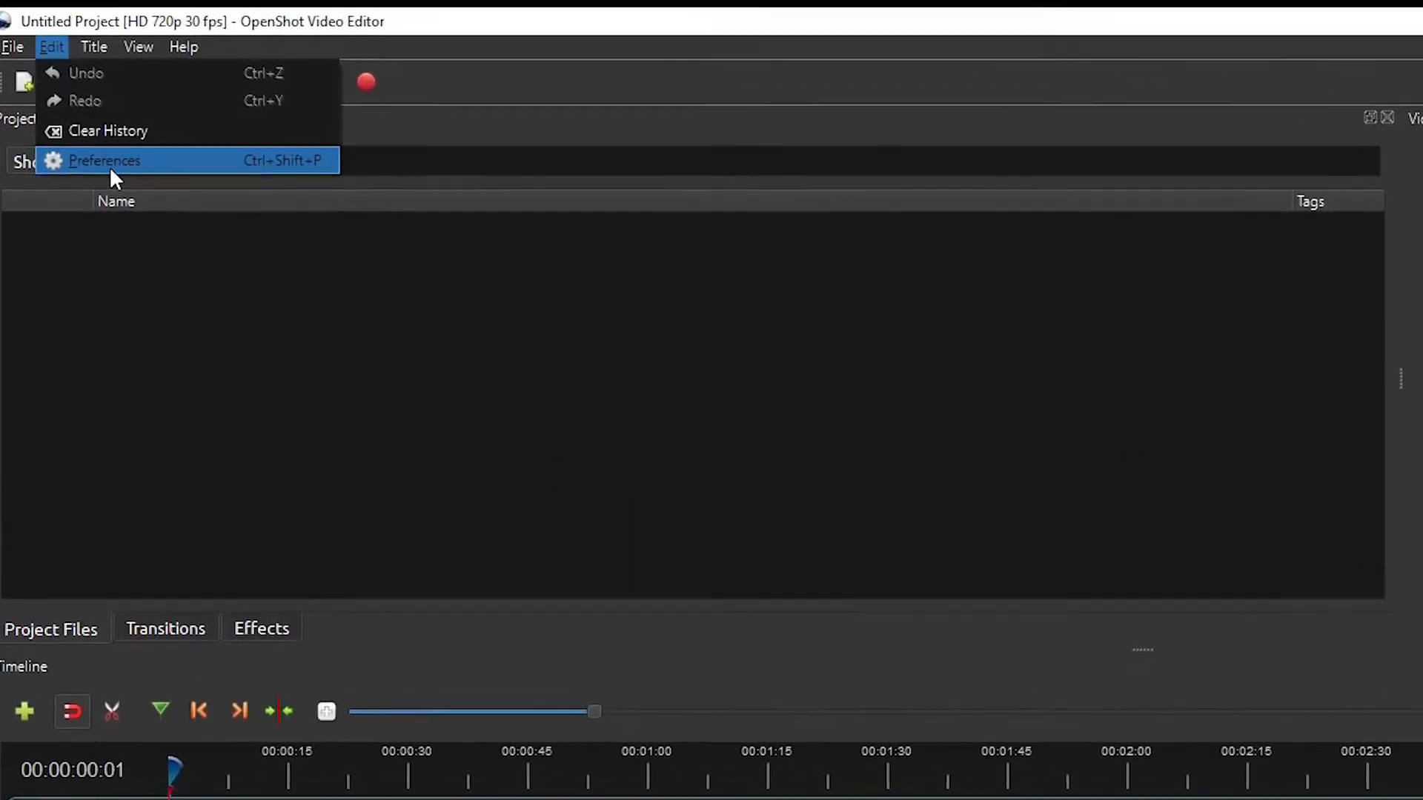
{"action": "left_click", "coordinate": [97, 128]}
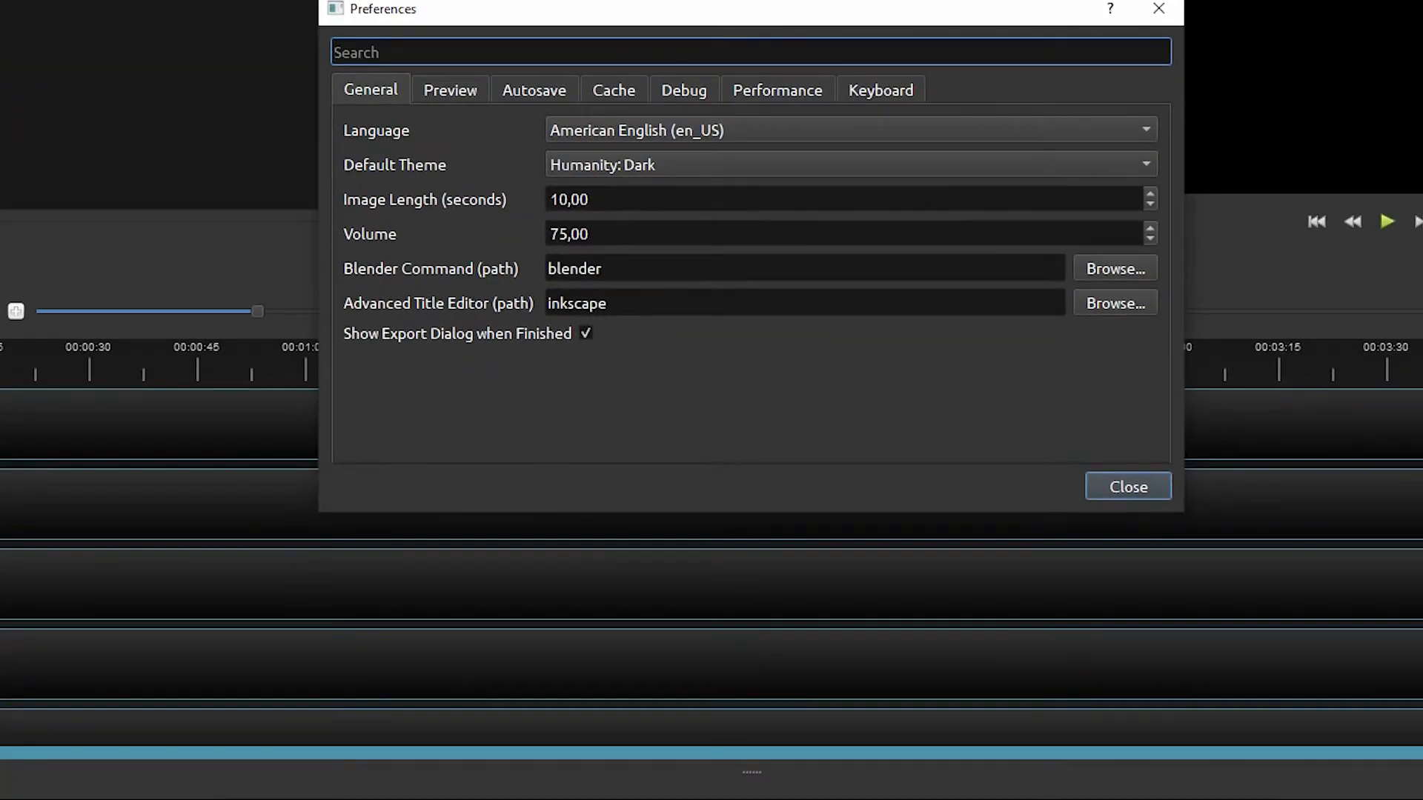
{"action": "left_click", "coordinate": [959, 130]}
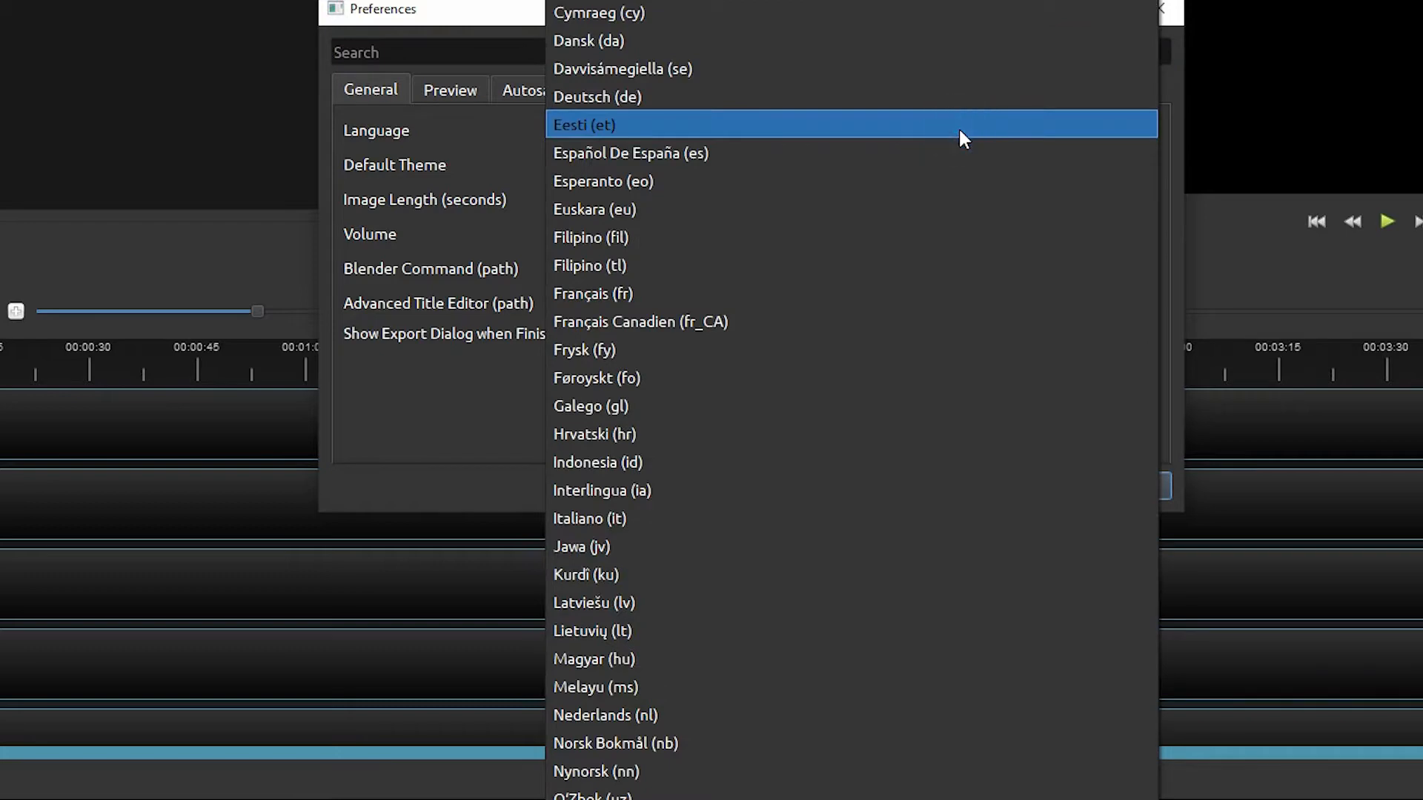
{"action": "scroll", "coordinate": [959, 141], "scroll_direction": "down", "scroll_amount": 3}
{"action": "scroll", "coordinate": [934, 245], "scroll_direction": "up", "scroll_amount": 3}
{"action": "scroll", "coordinate": [901, 208], "scroll_direction": "down", "scroll_amount": 4}
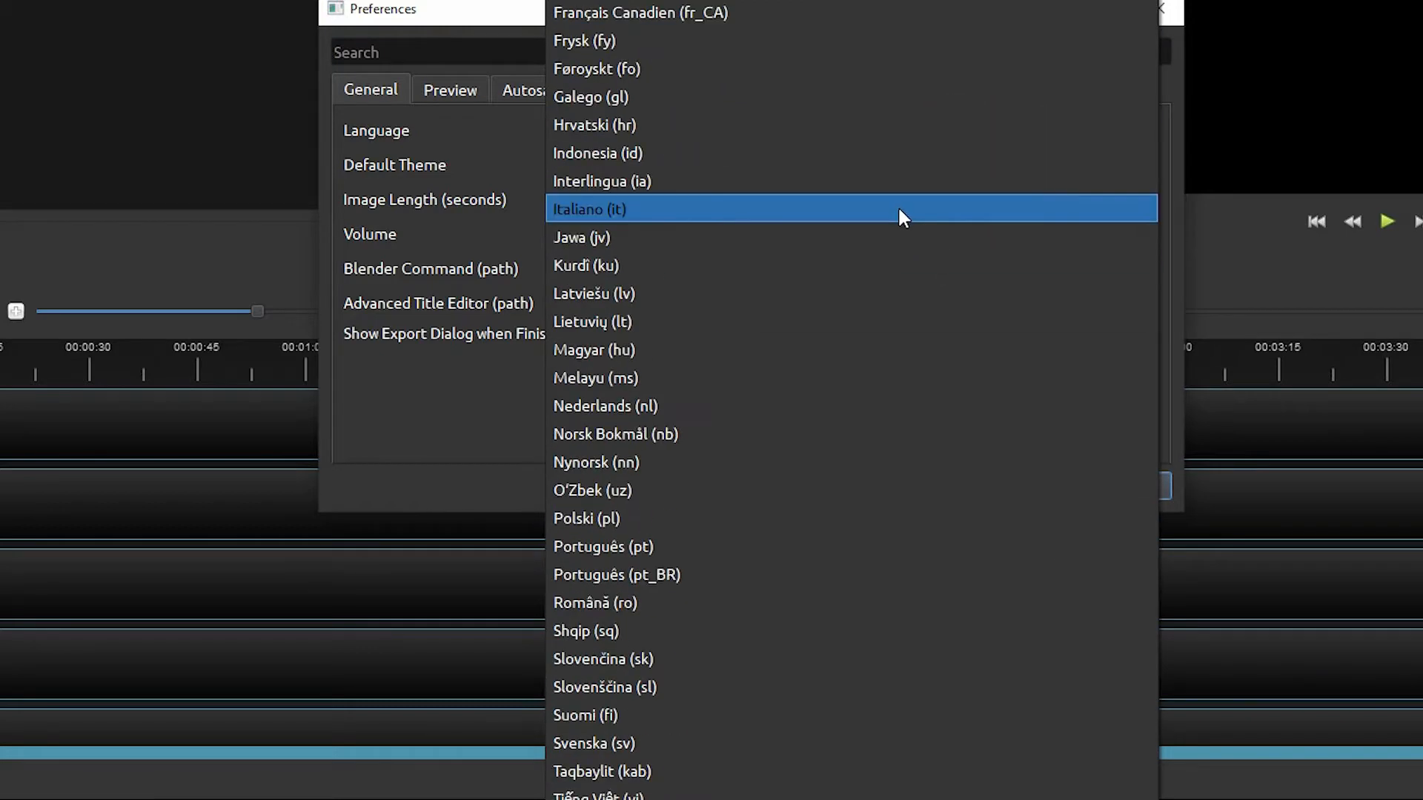
{"action": "scroll", "coordinate": [897, 206], "scroll_direction": "down", "scroll_amount": 4}
{"action": "key", "text": "Escape"}
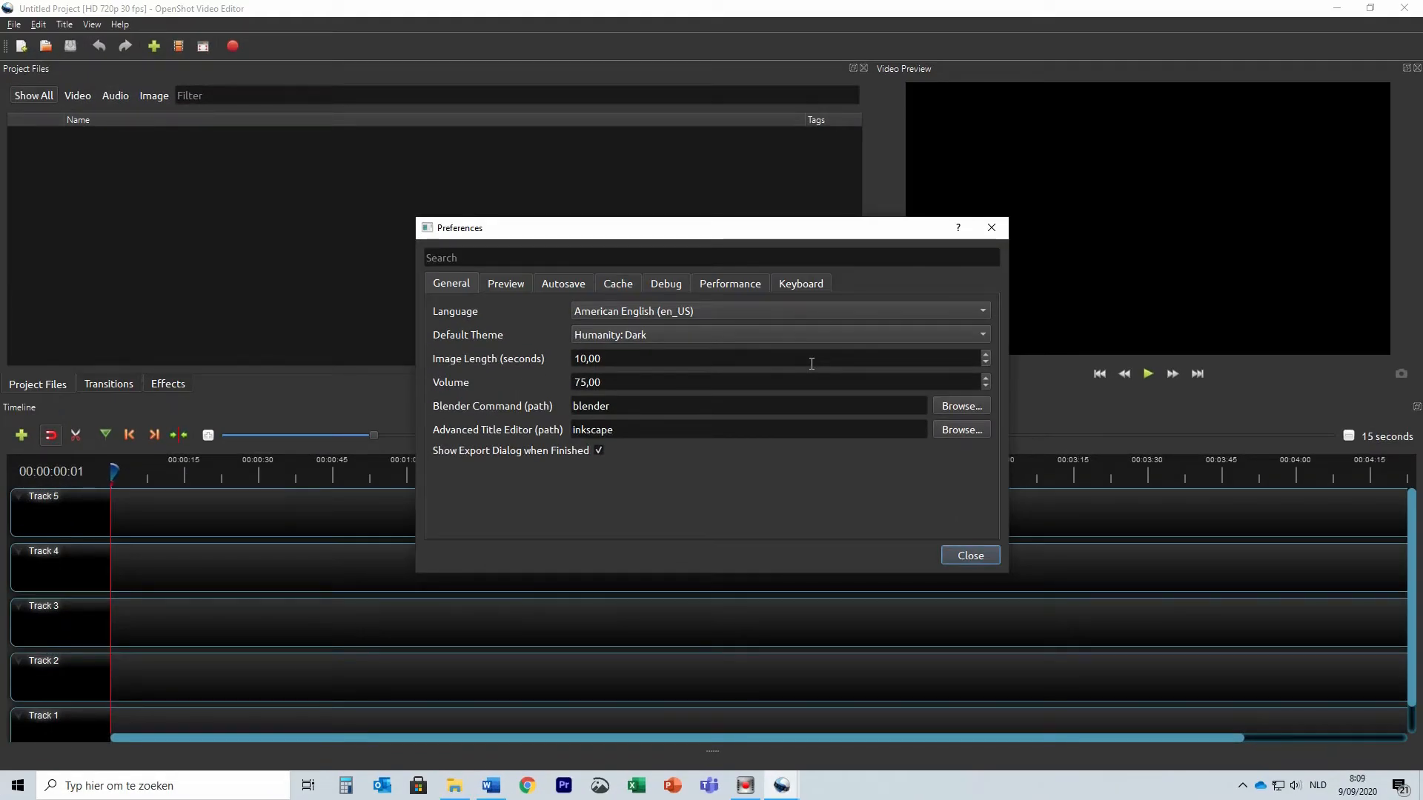
{"action": "left_click", "coordinate": [984, 558]}
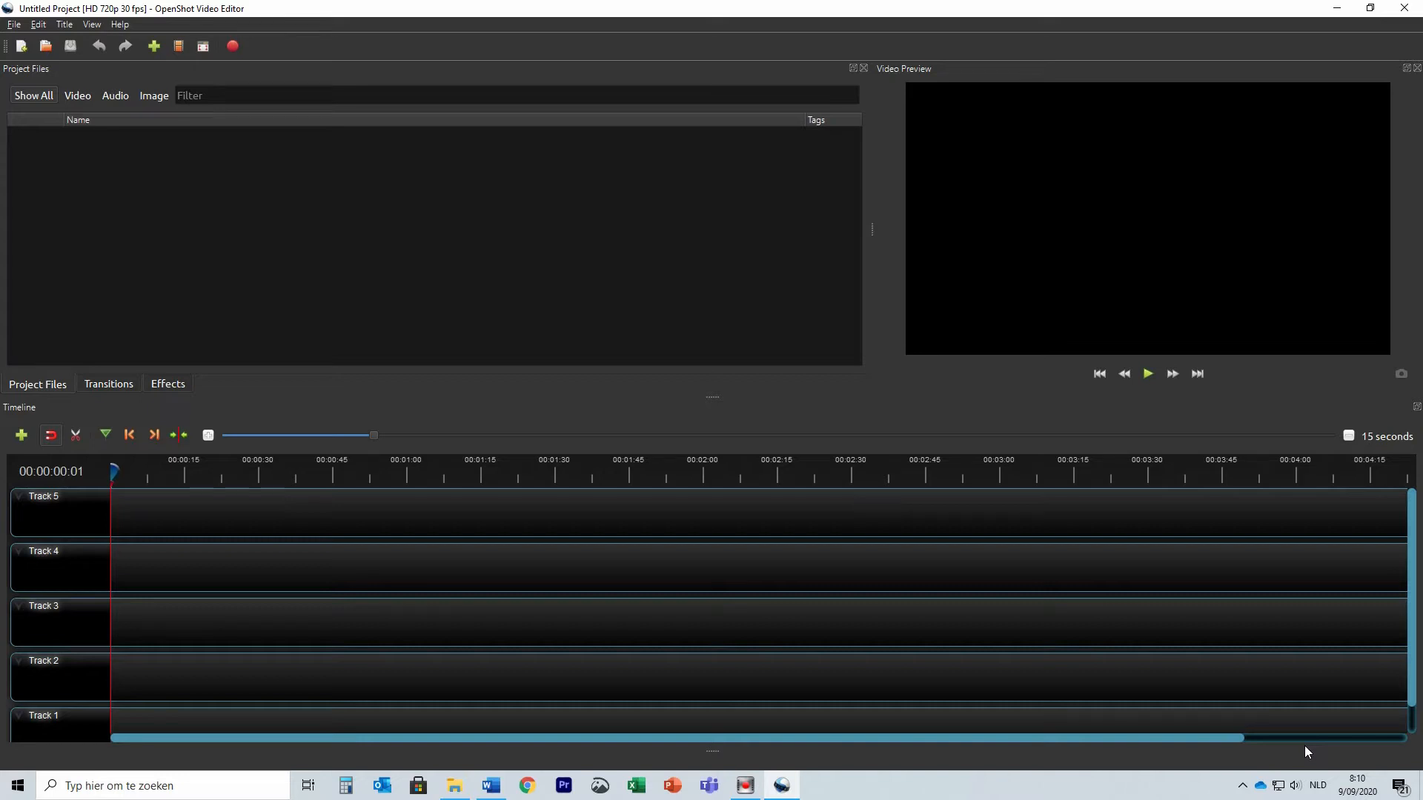
Step: Switch to File Explorer, shorten its window, look at birds.mp4, butterflies.mp4 and Clouds.mp3, and move the window out of the way
{"action": "key", "text": "alt+Tab"}
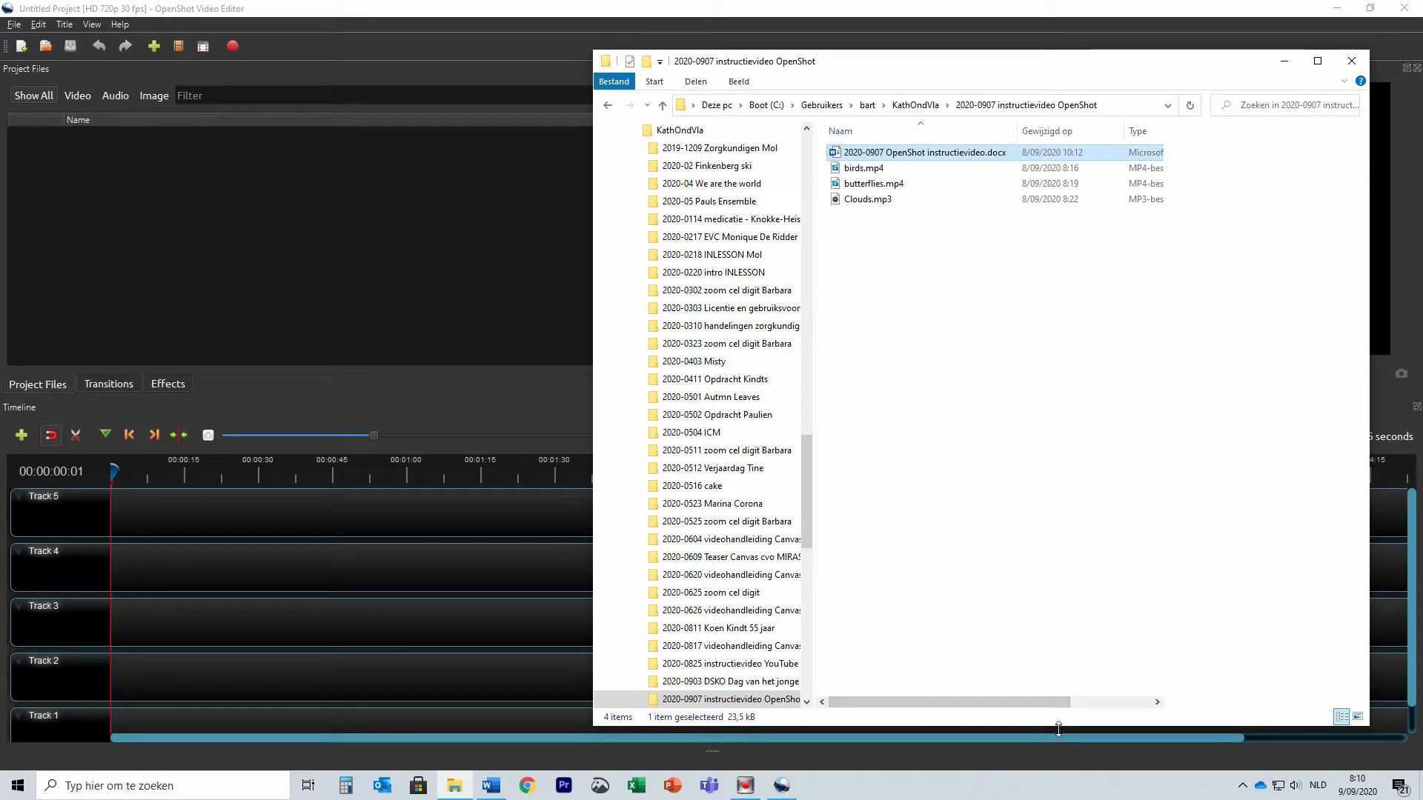
{"action": "left_click_drag", "start_coordinate": [1053, 728], "coordinate": [1052, 430]}
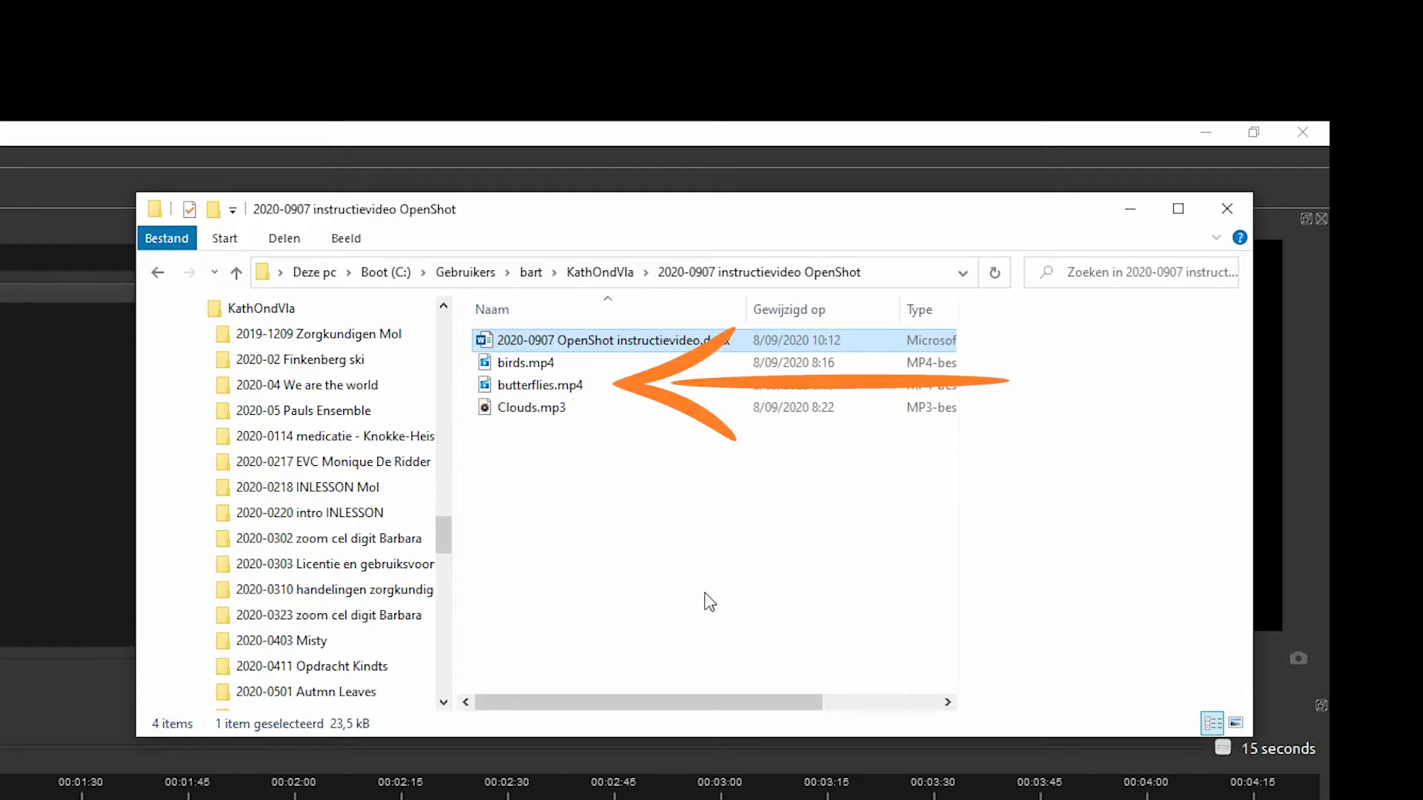
{"action": "left_click", "coordinate": [587, 363]}
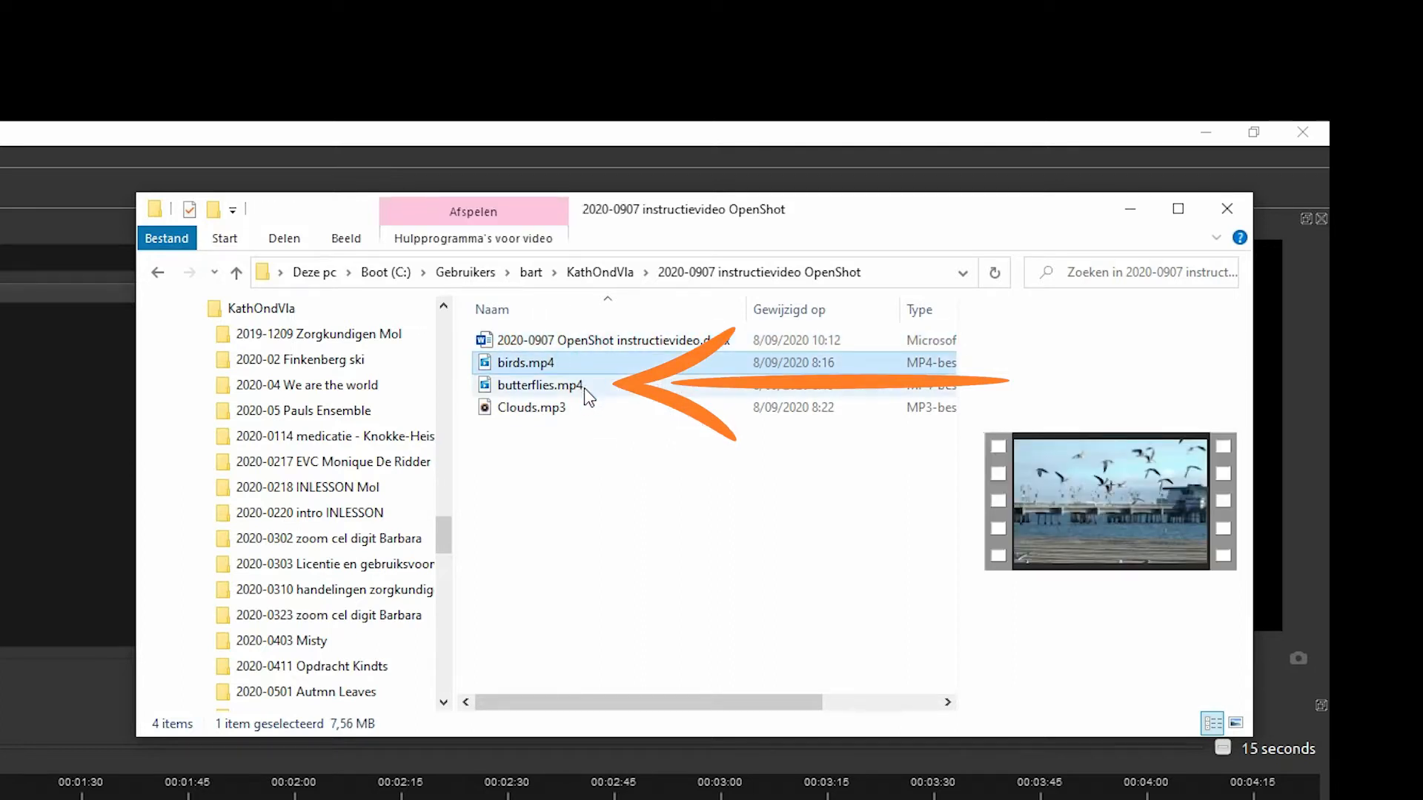
{"action": "left_click", "coordinate": [584, 386]}
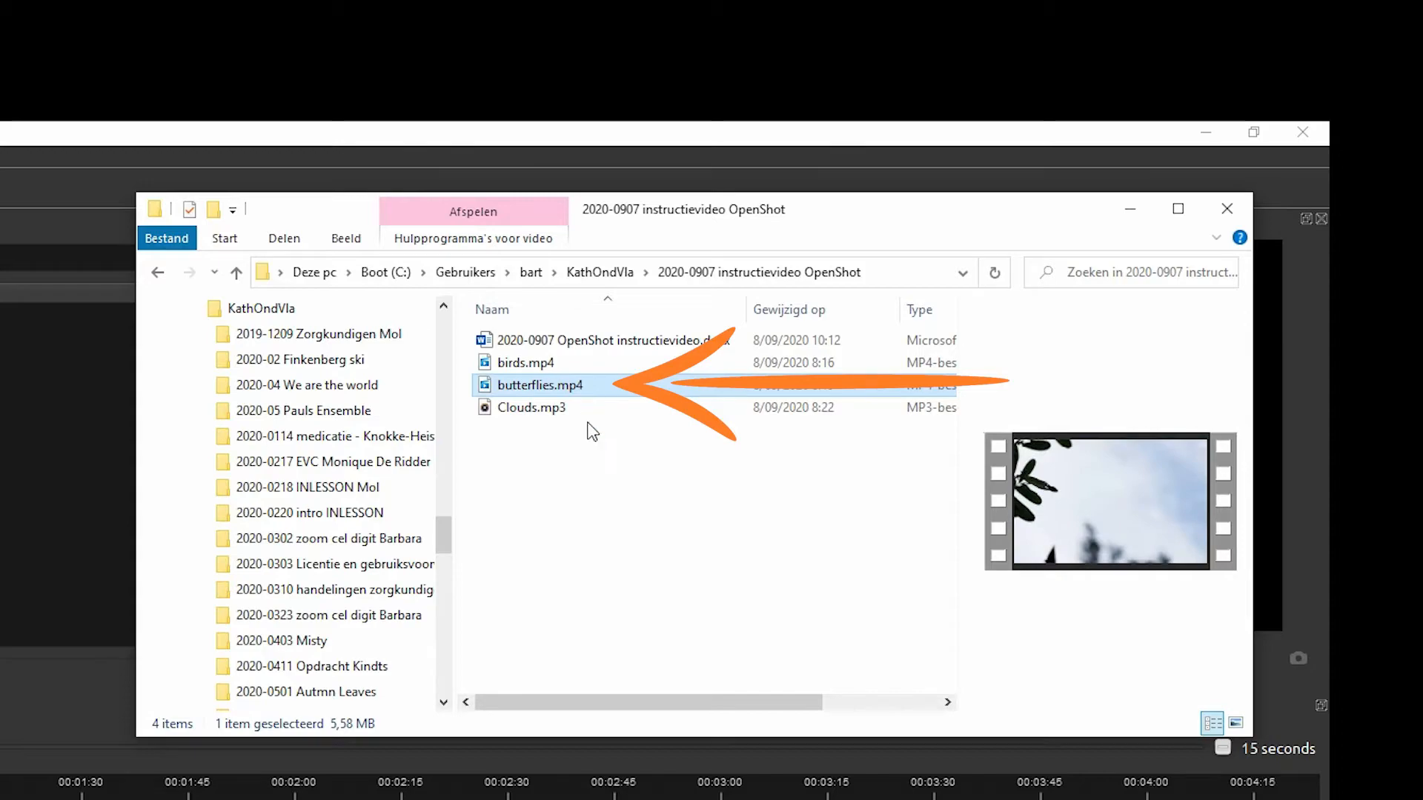
{"action": "left_click", "coordinate": [585, 412]}
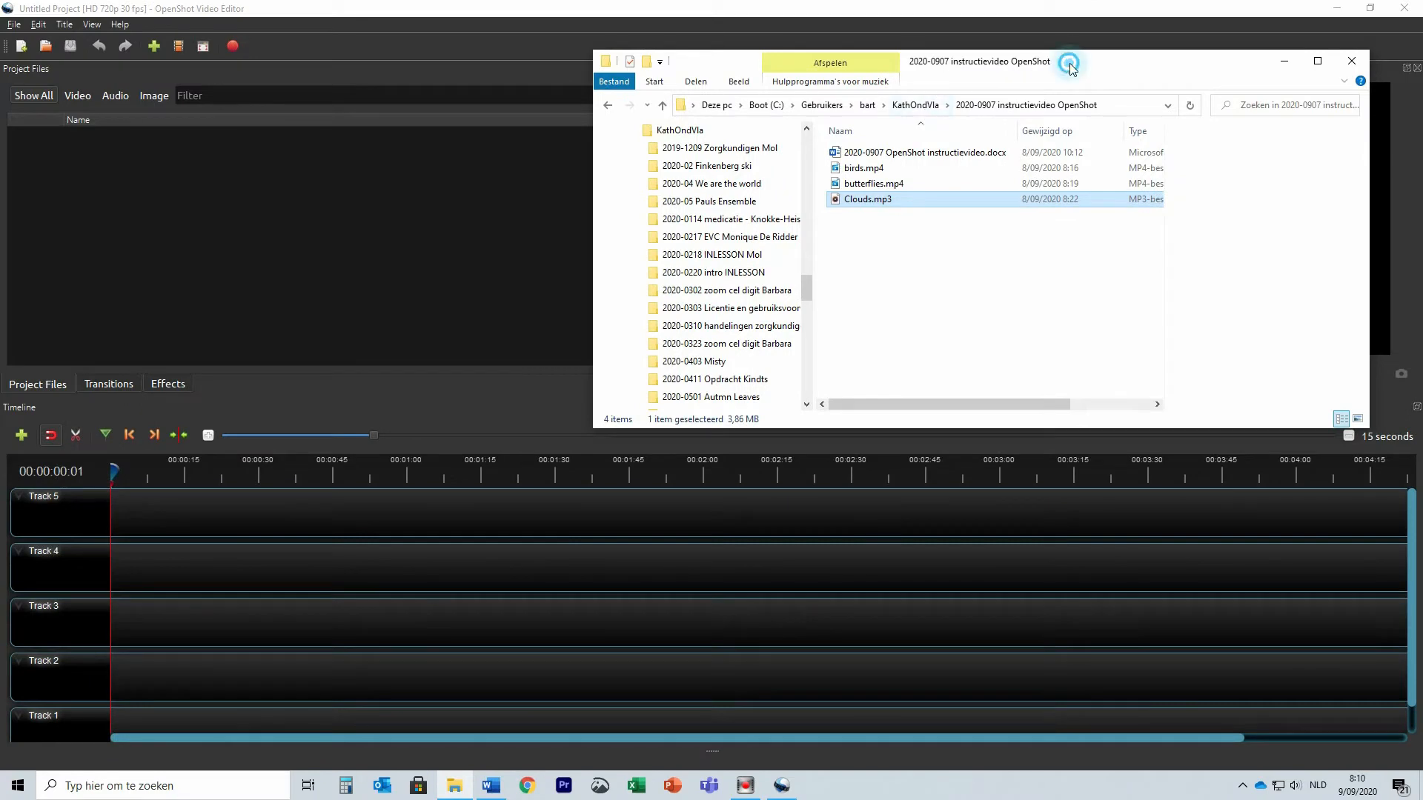
{"action": "left_click_drag", "start_coordinate": [1069, 64], "coordinate": [1422, 98]}
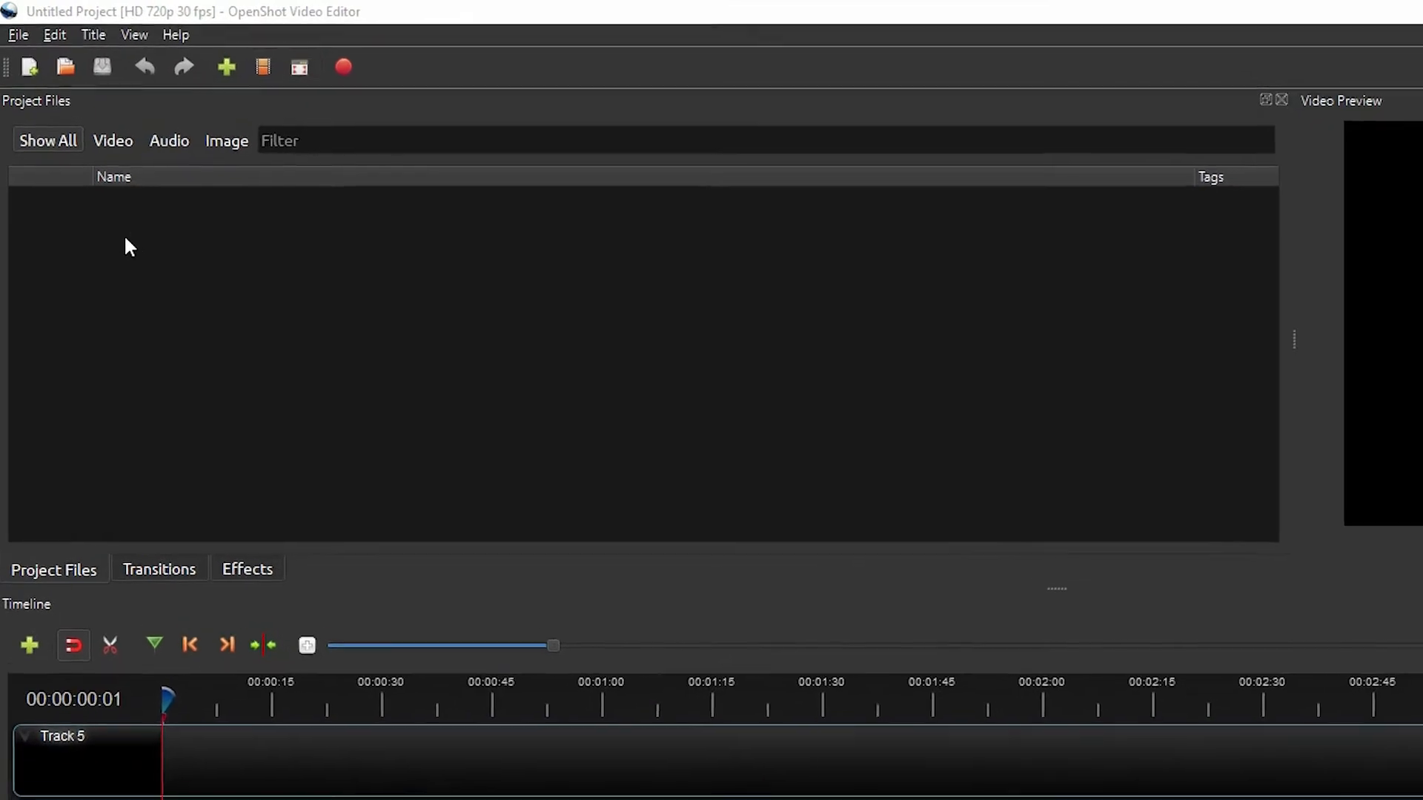
Step: Set the OpenShot workspace to the Simple View layout
{"action": "left_click", "coordinate": [166, 42]}
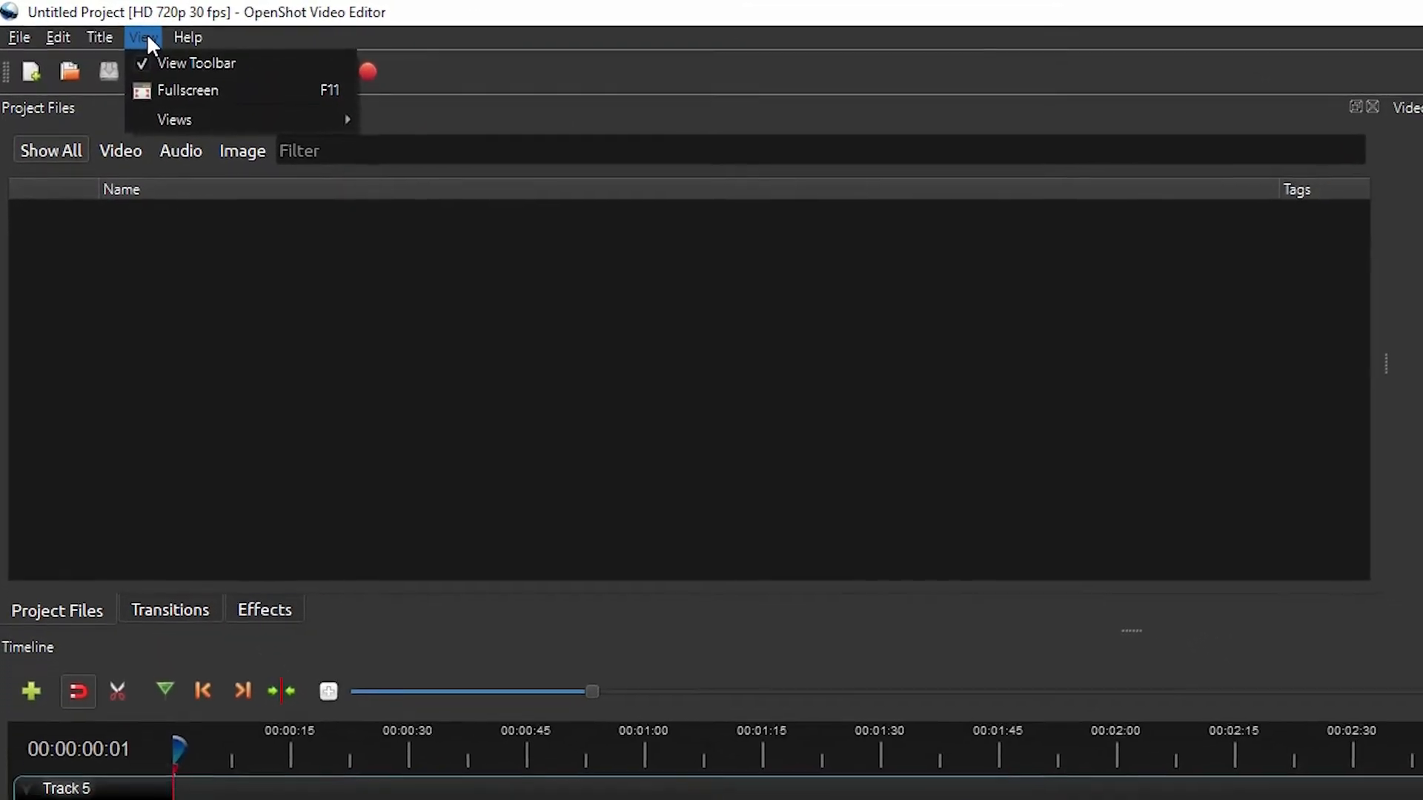
{"action": "mouse_move", "coordinate": [166, 124]}
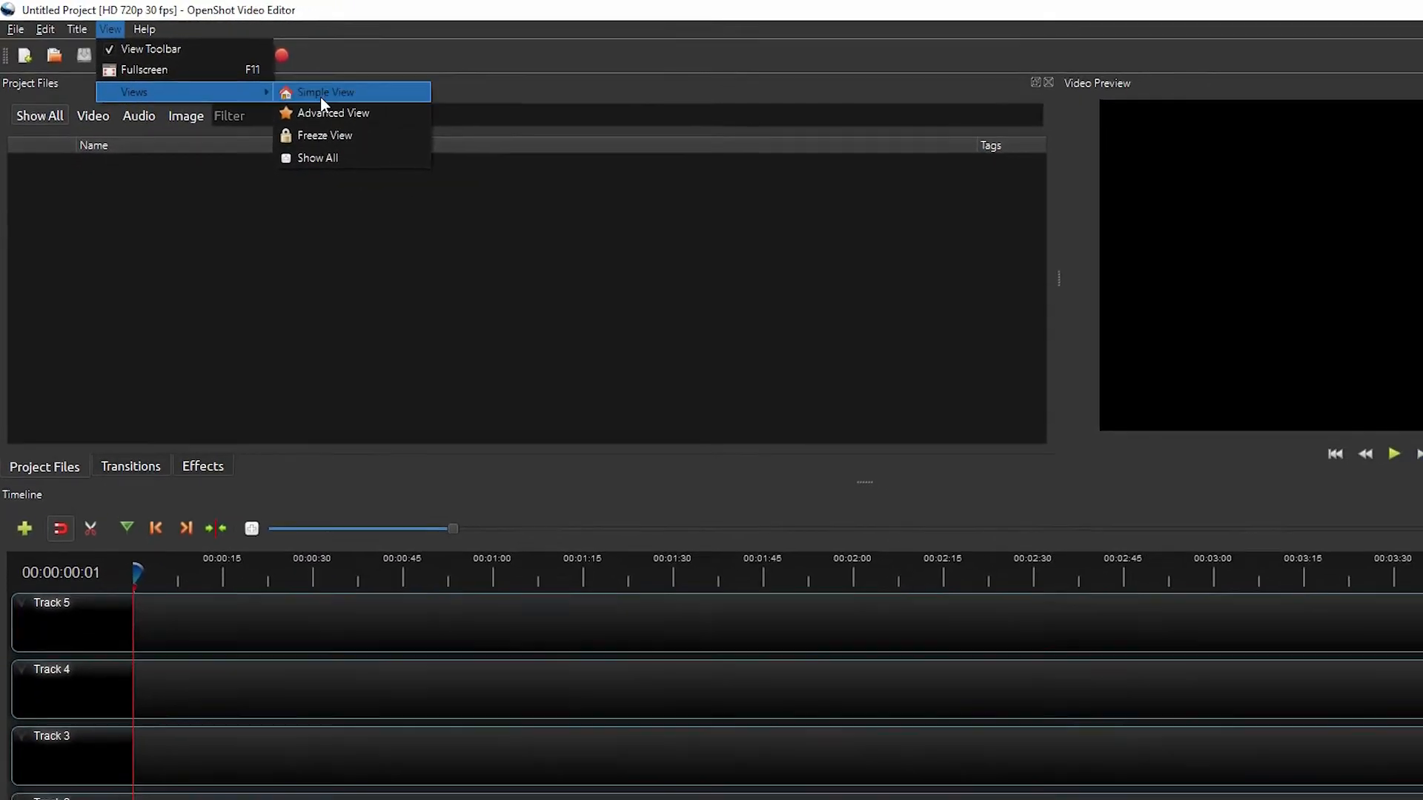
{"action": "left_click", "coordinate": [320, 93]}
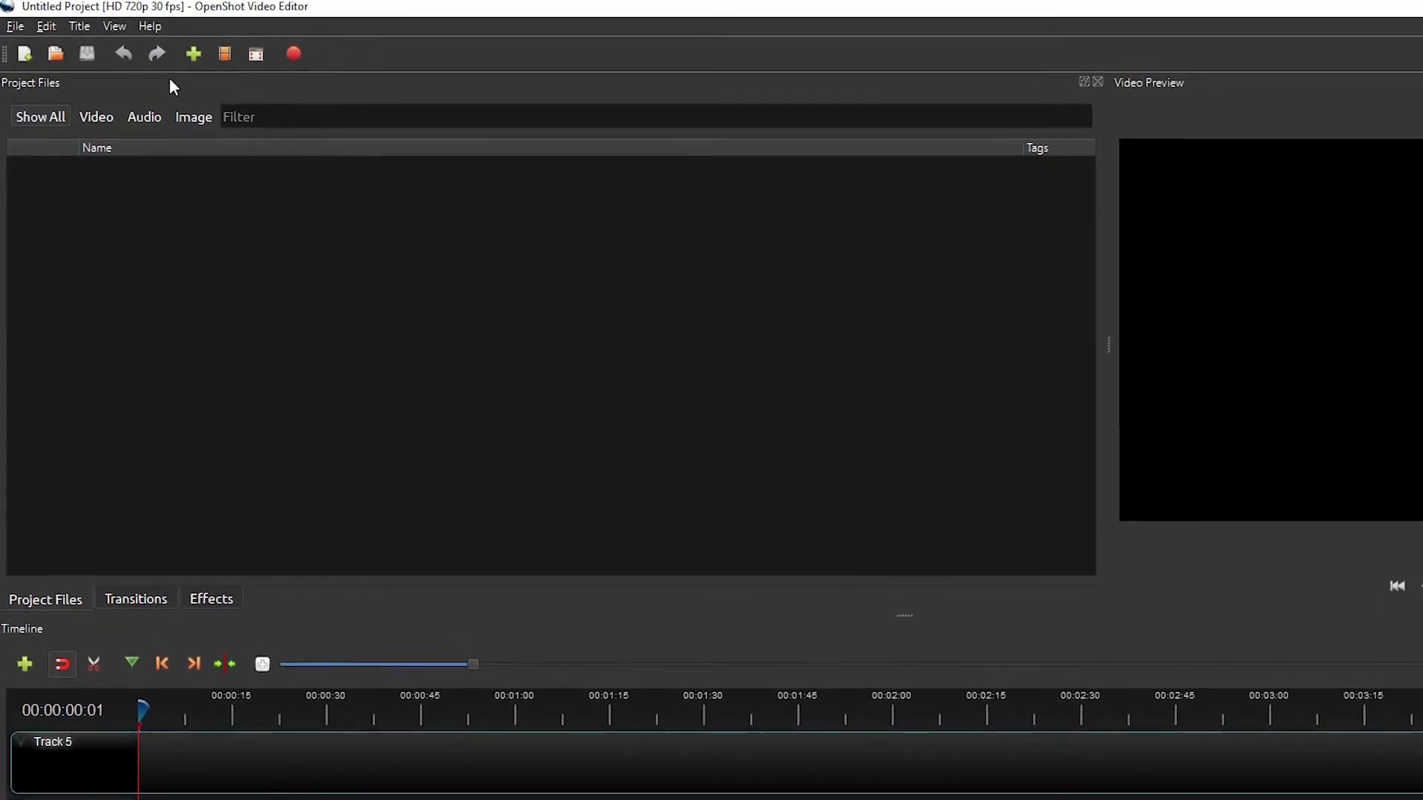
Step: Hide the main toolbar and show it again
{"action": "left_click", "coordinate": [128, 29]}
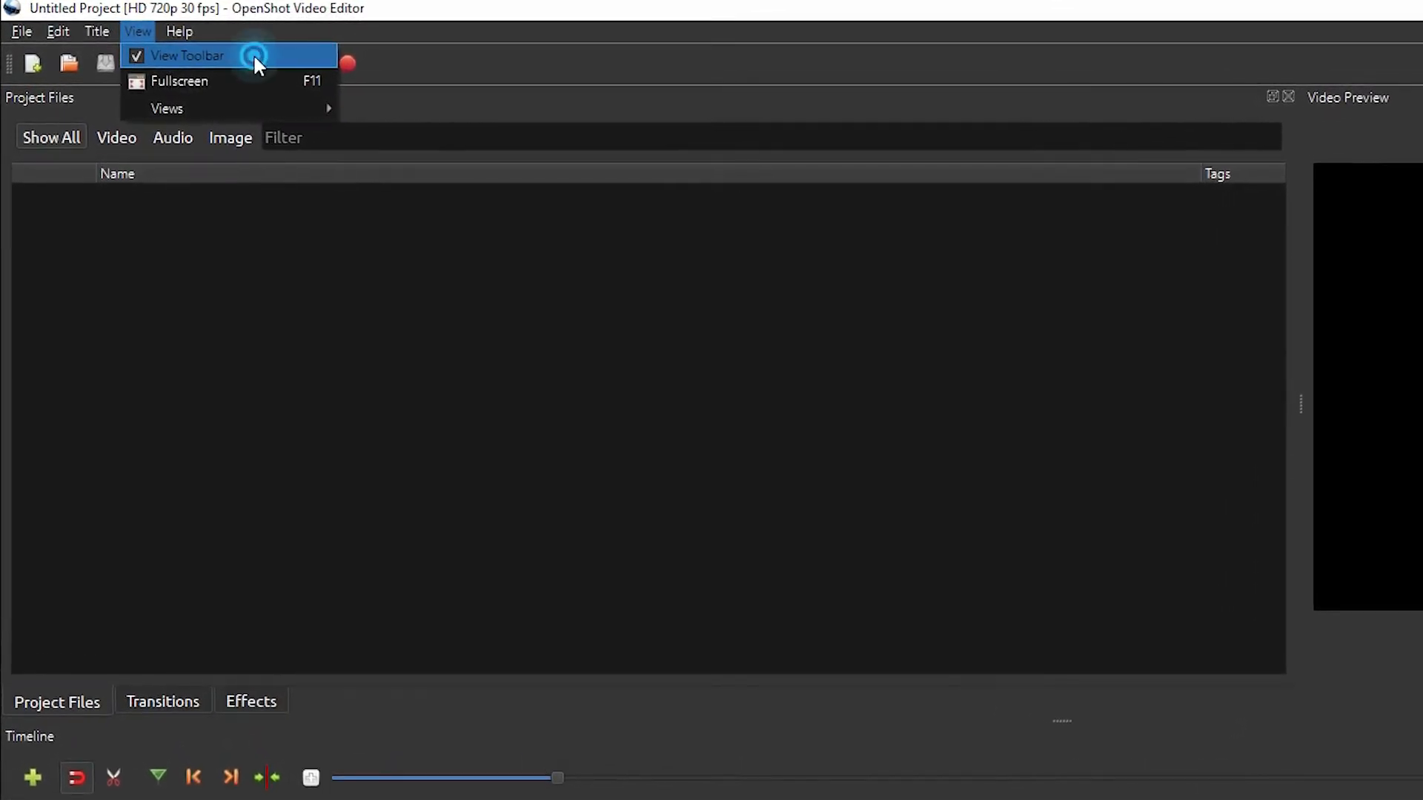
{"action": "left_click", "coordinate": [252, 56]}
{"action": "left_click", "coordinate": [132, 33]}
{"action": "left_click", "coordinate": [175, 55]}
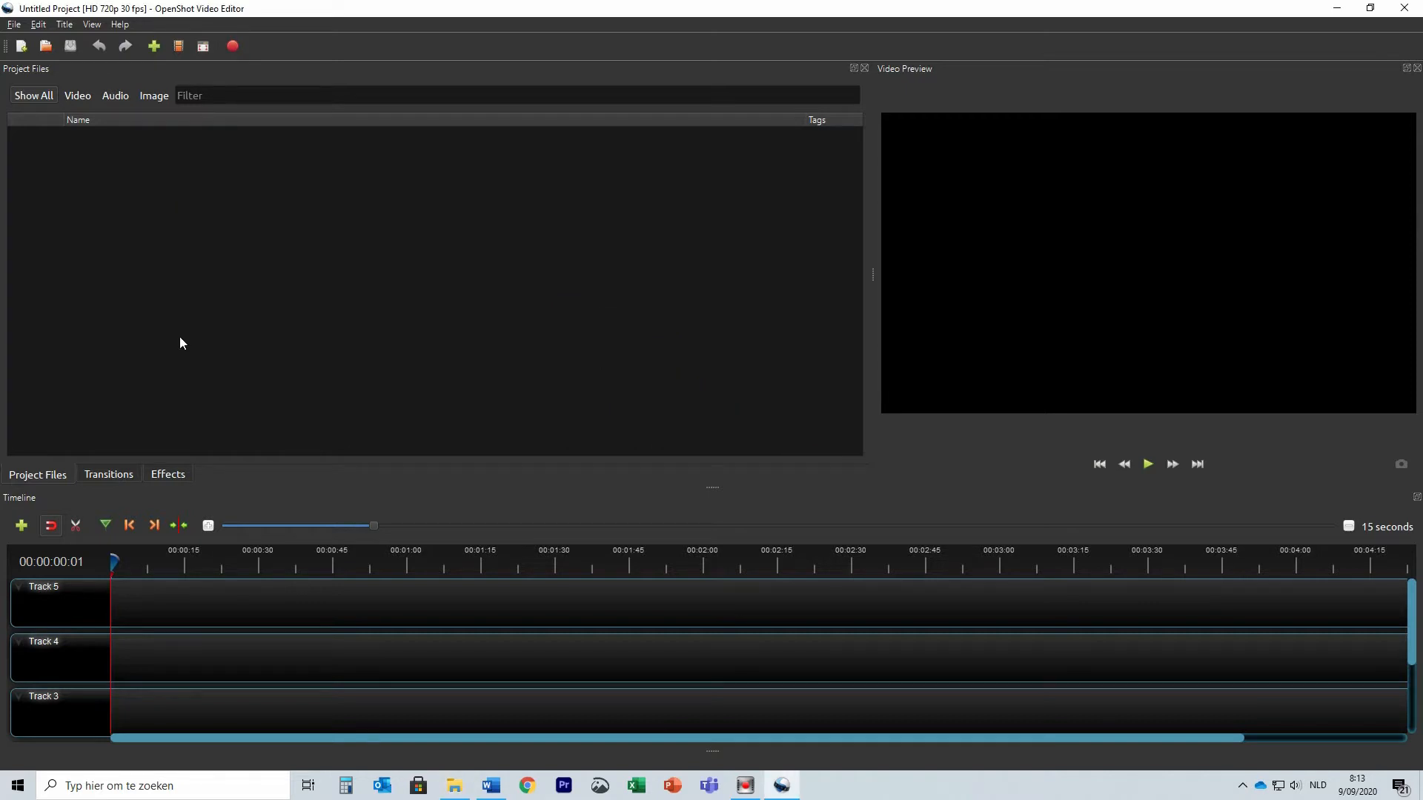
Step: Look at the available transitions and effects and return to the project files
{"action": "left_click", "coordinate": [36, 482]}
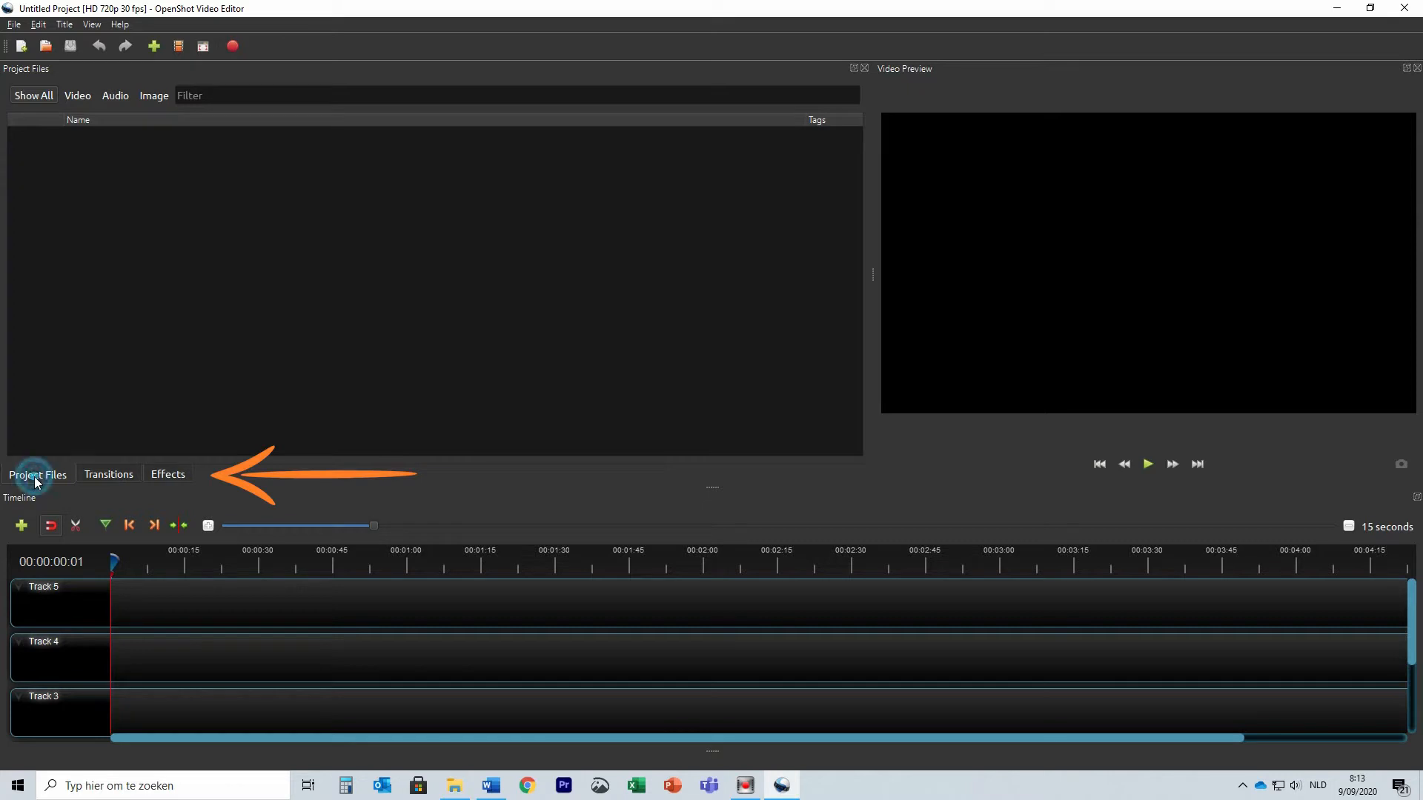
{"action": "left_click", "coordinate": [120, 477]}
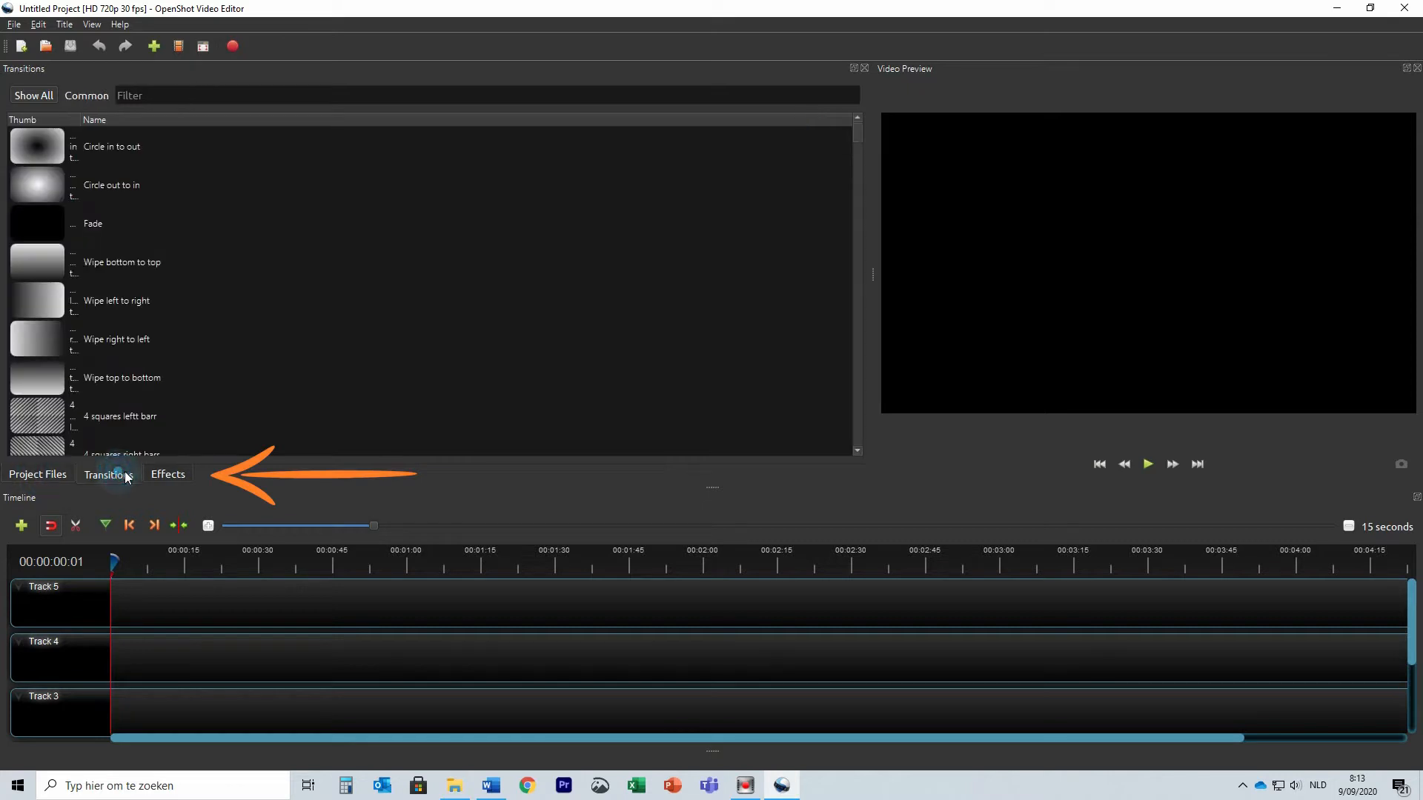
{"action": "left_click", "coordinate": [168, 475]}
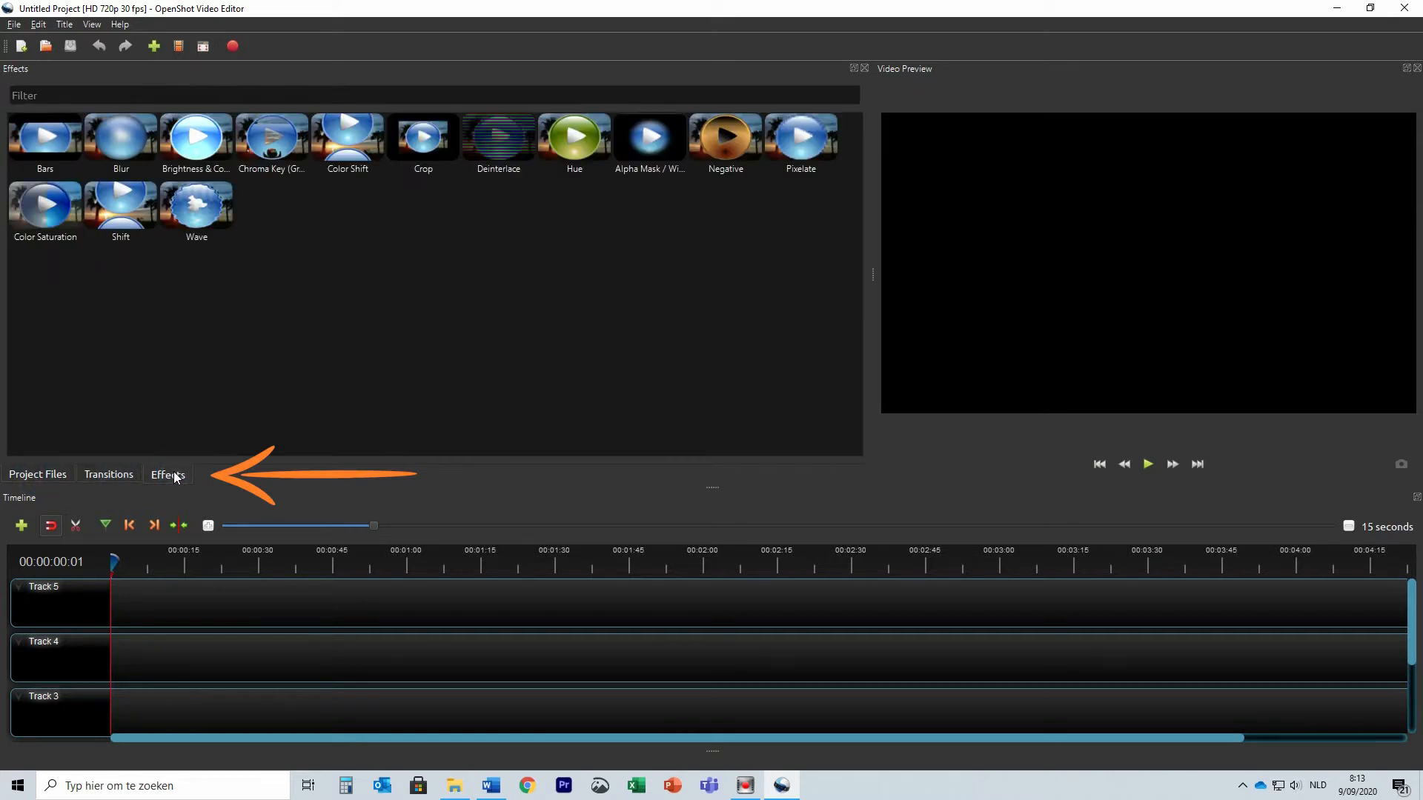
{"action": "left_click", "coordinate": [21, 477]}
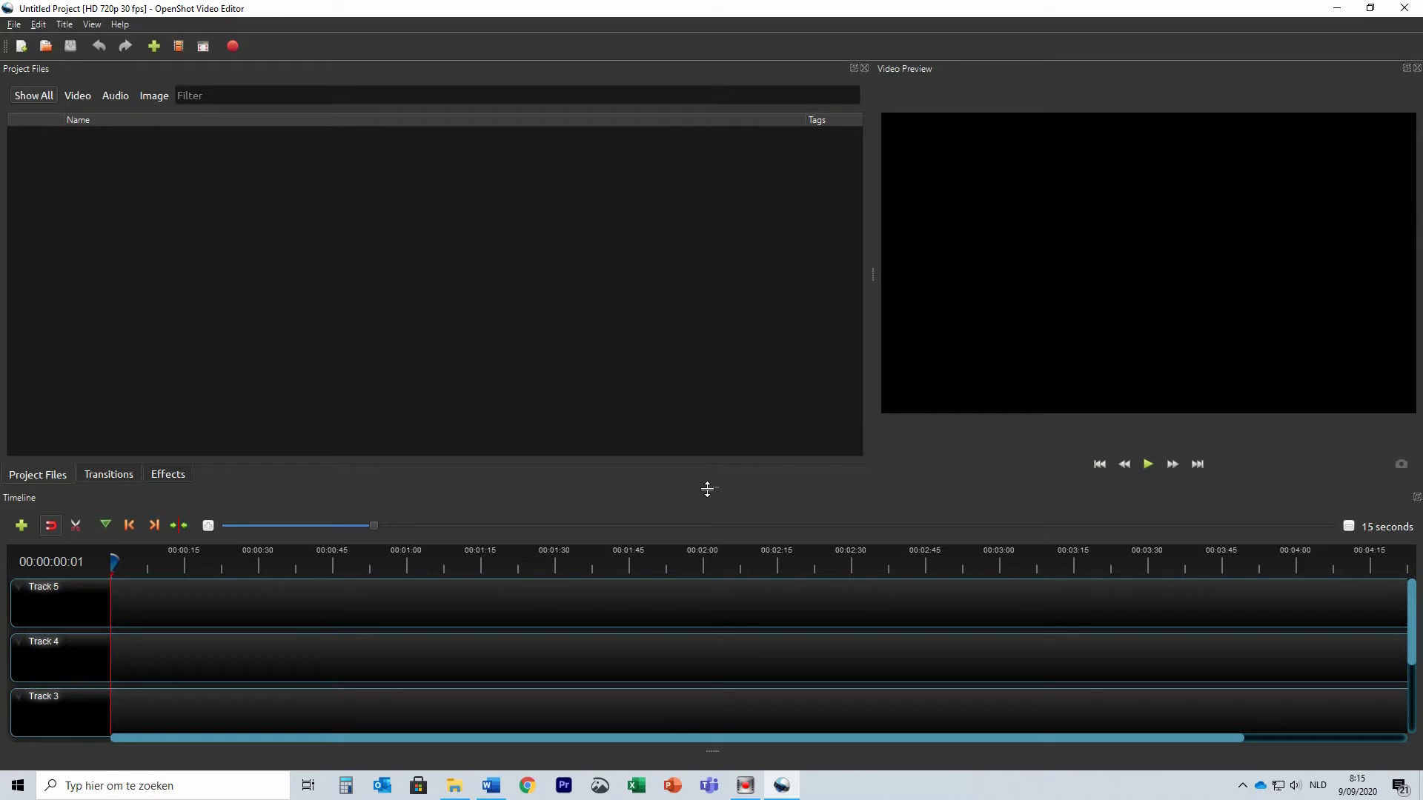
Step: Resize the workspace panels so the project files and video preview shrink and the timeline fills most of the height
{"action": "left_click_drag", "start_coordinate": [707, 489], "coordinate": [706, 456]}
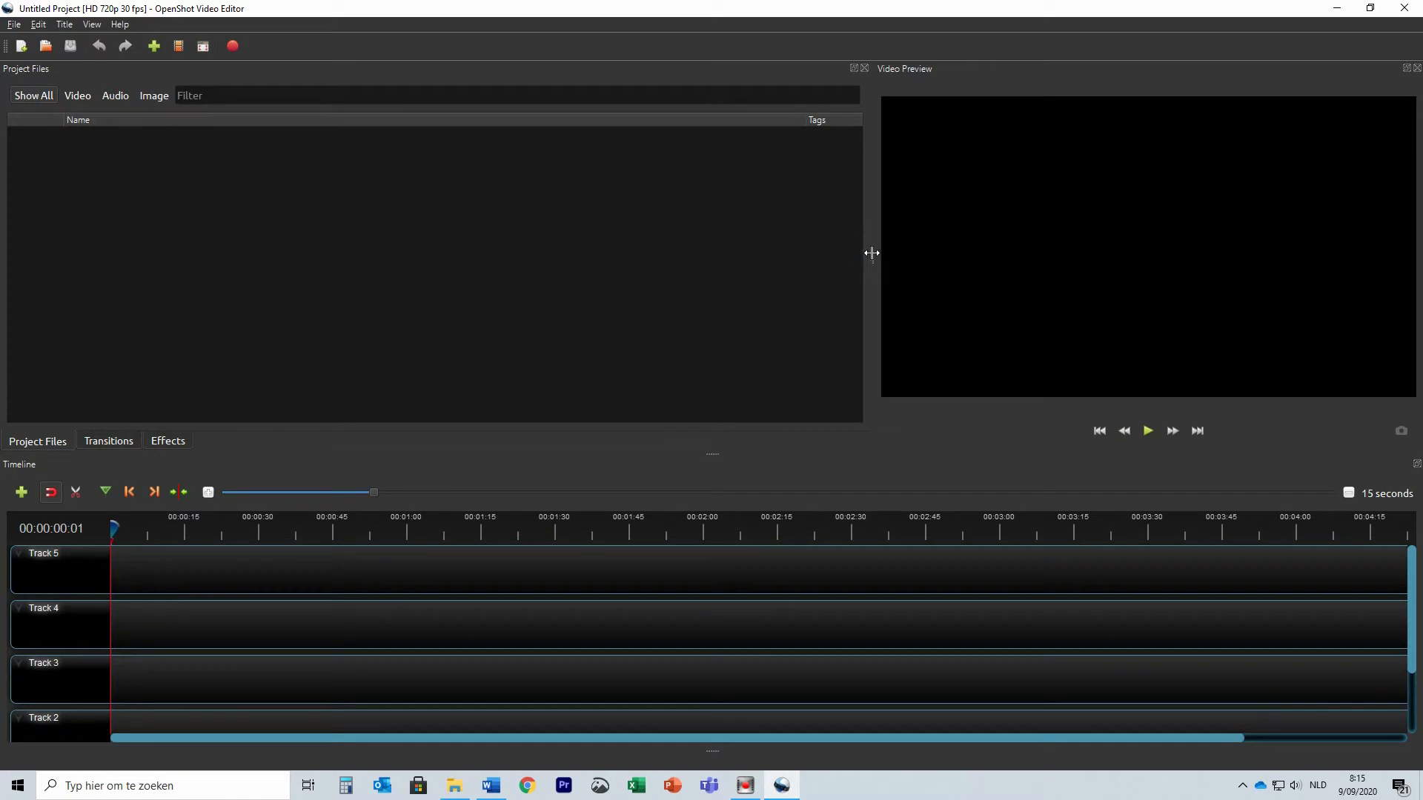
{"action": "left_click_drag", "start_coordinate": [871, 253], "coordinate": [185, 285]}
{"action": "left_click_drag", "start_coordinate": [707, 451], "coordinate": [703, 205]}
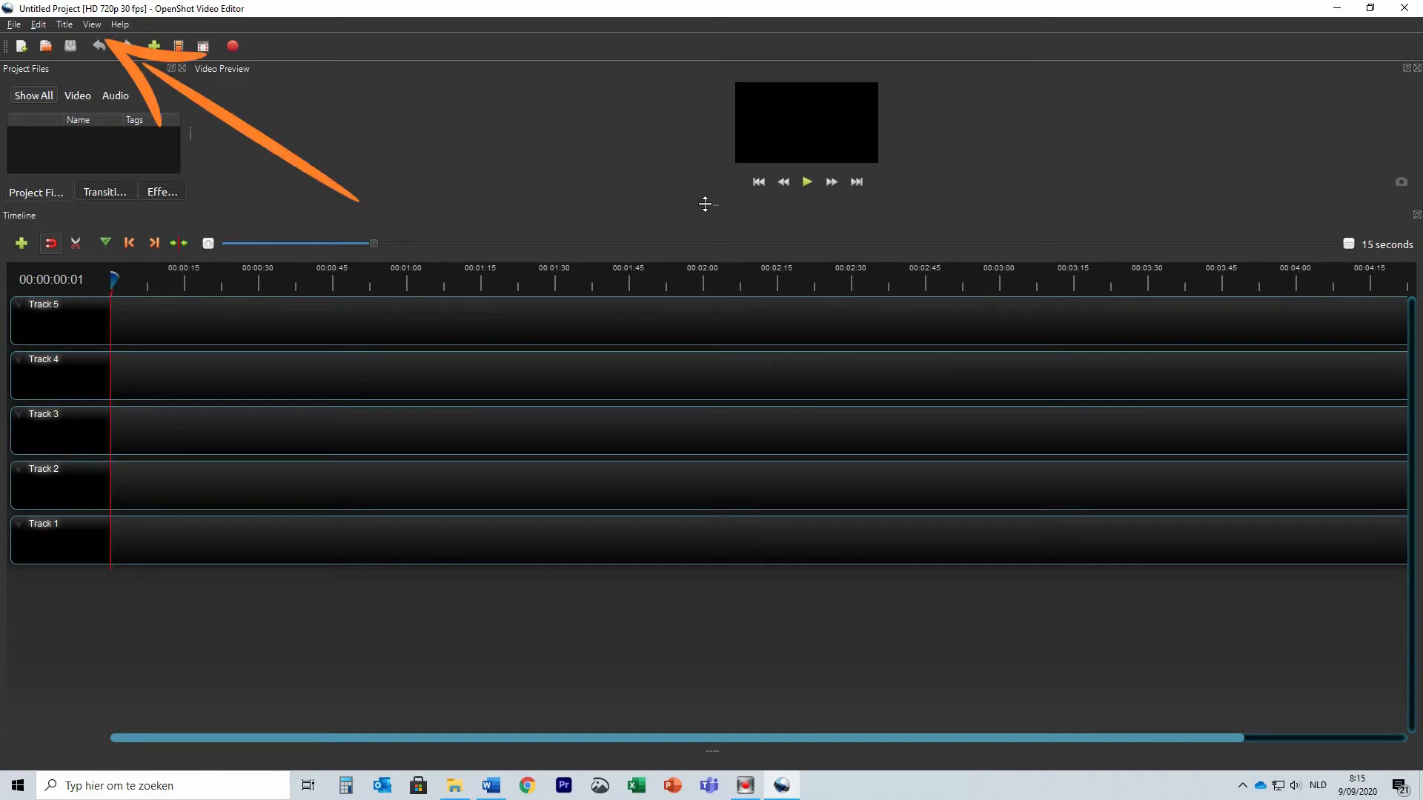
Step: Reset the resized panels to the default Simple View arrangement
{"action": "left_click", "coordinate": [99, 28]}
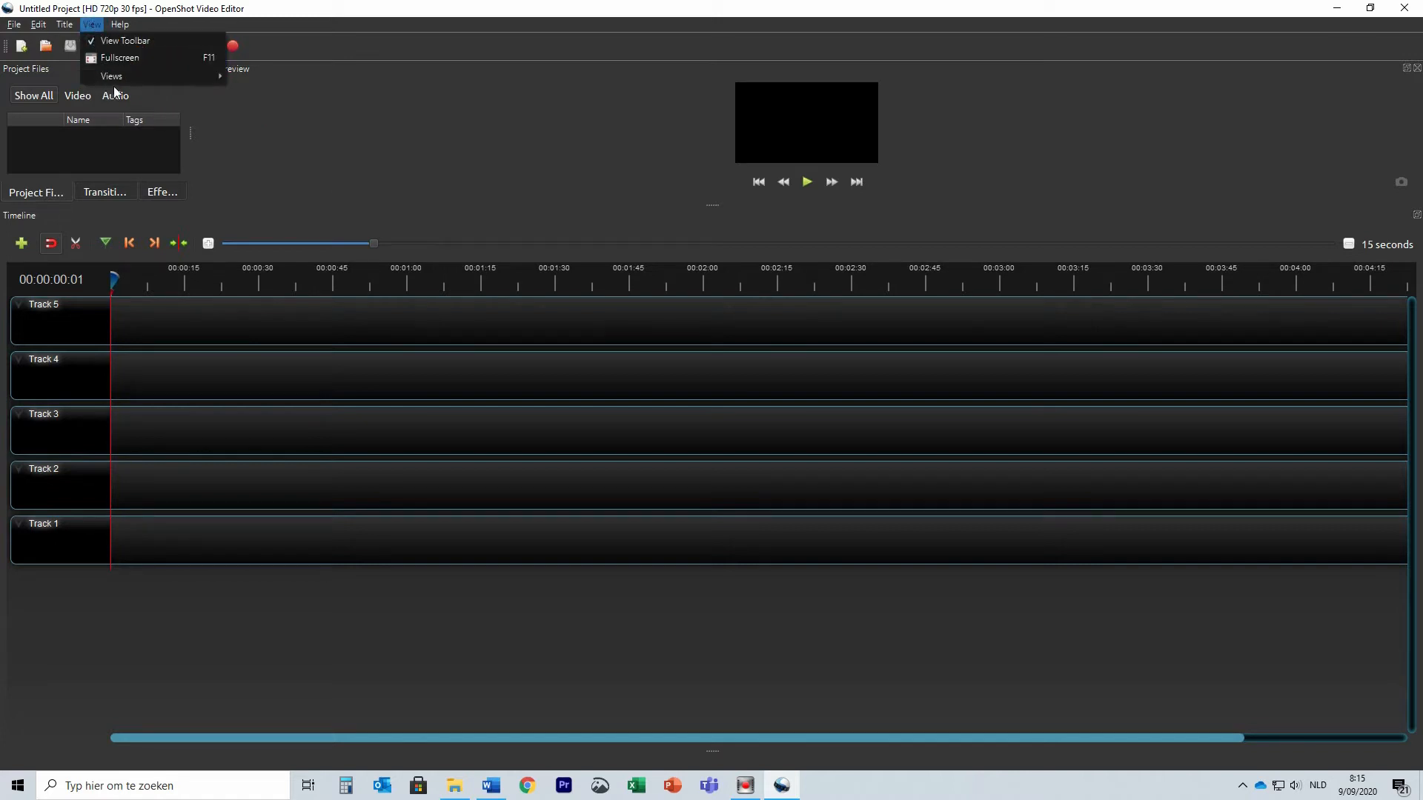
{"action": "mouse_move", "coordinate": [118, 83]}
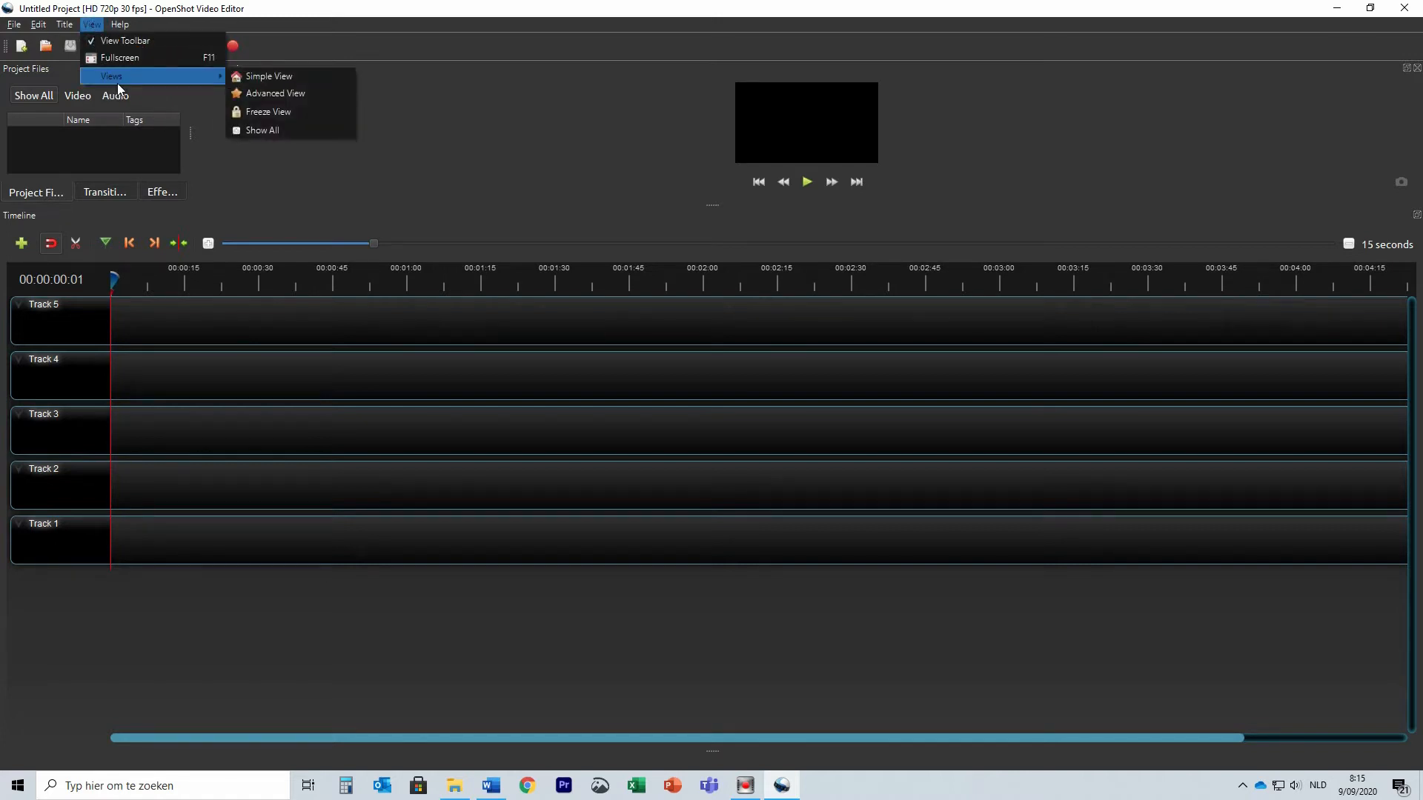
{"action": "left_click", "coordinate": [245, 79]}
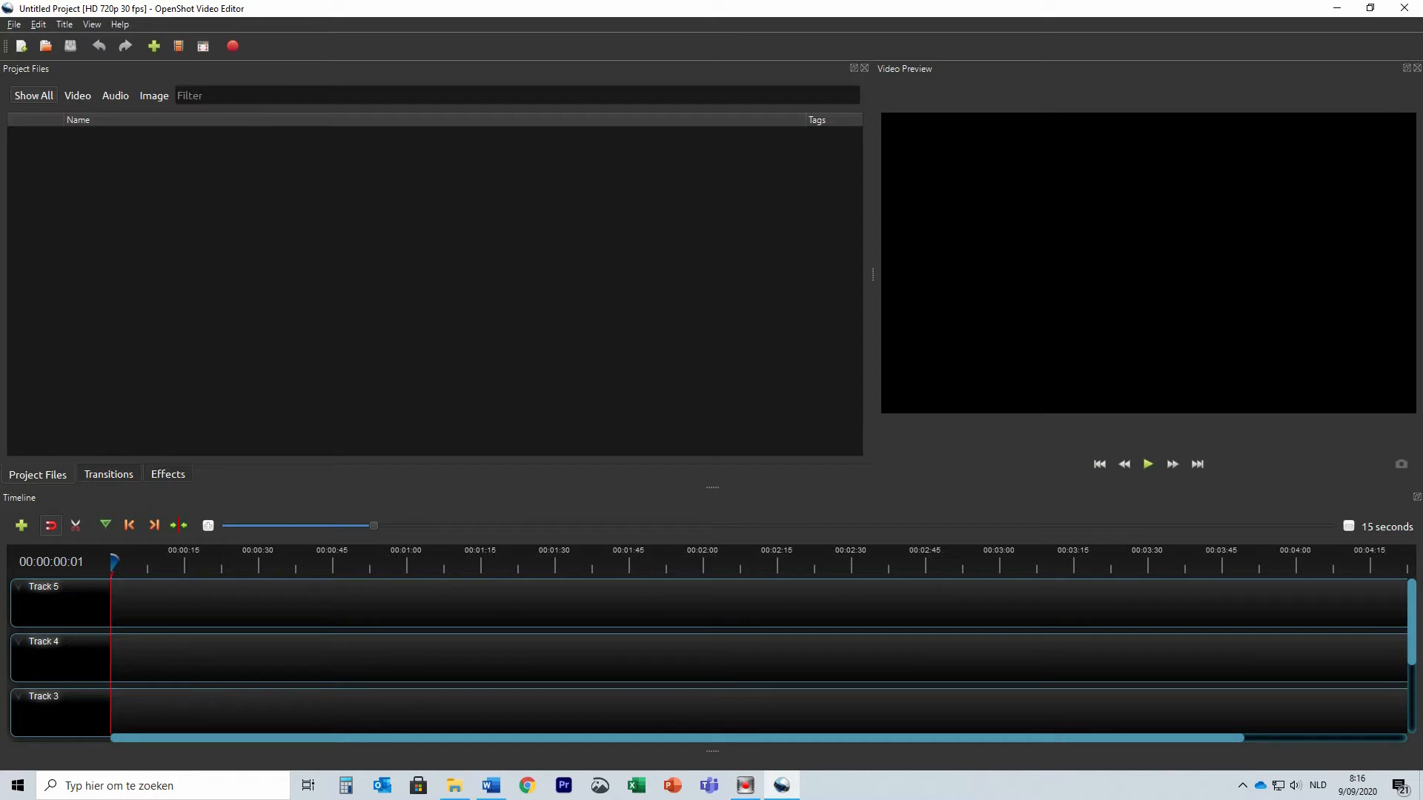
Step: Bring the File Explorer window back into view and import birds.mp4, butterflies.mp4 and Clouds.mp3 into the OpenShot project files
{"action": "left_click_drag", "start_coordinate": [1422, 62], "coordinate": [1176, 128]}
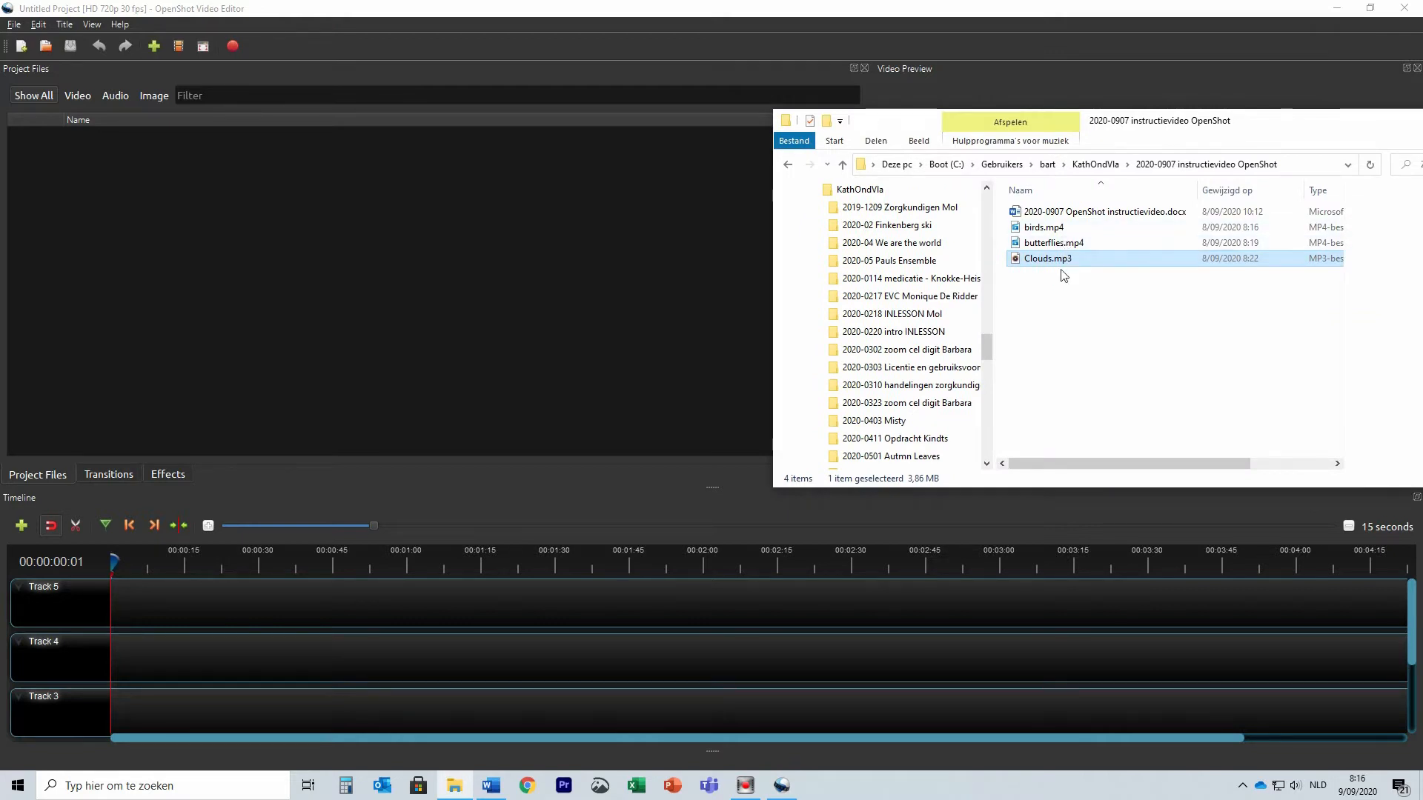
{"action": "left_click", "coordinate": [1048, 230]}
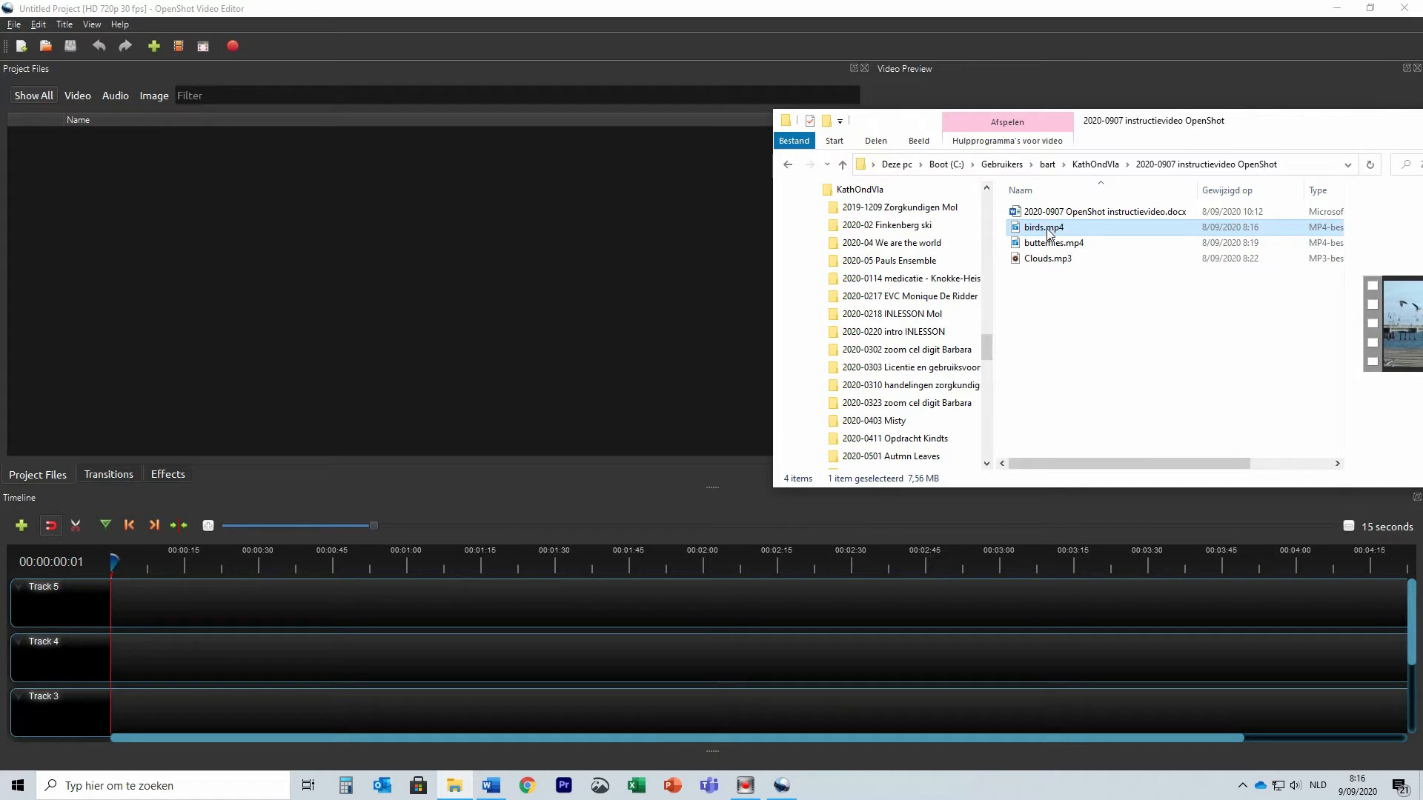
{"action": "left_click_drag", "start_coordinate": [1049, 233], "coordinate": [277, 236]}
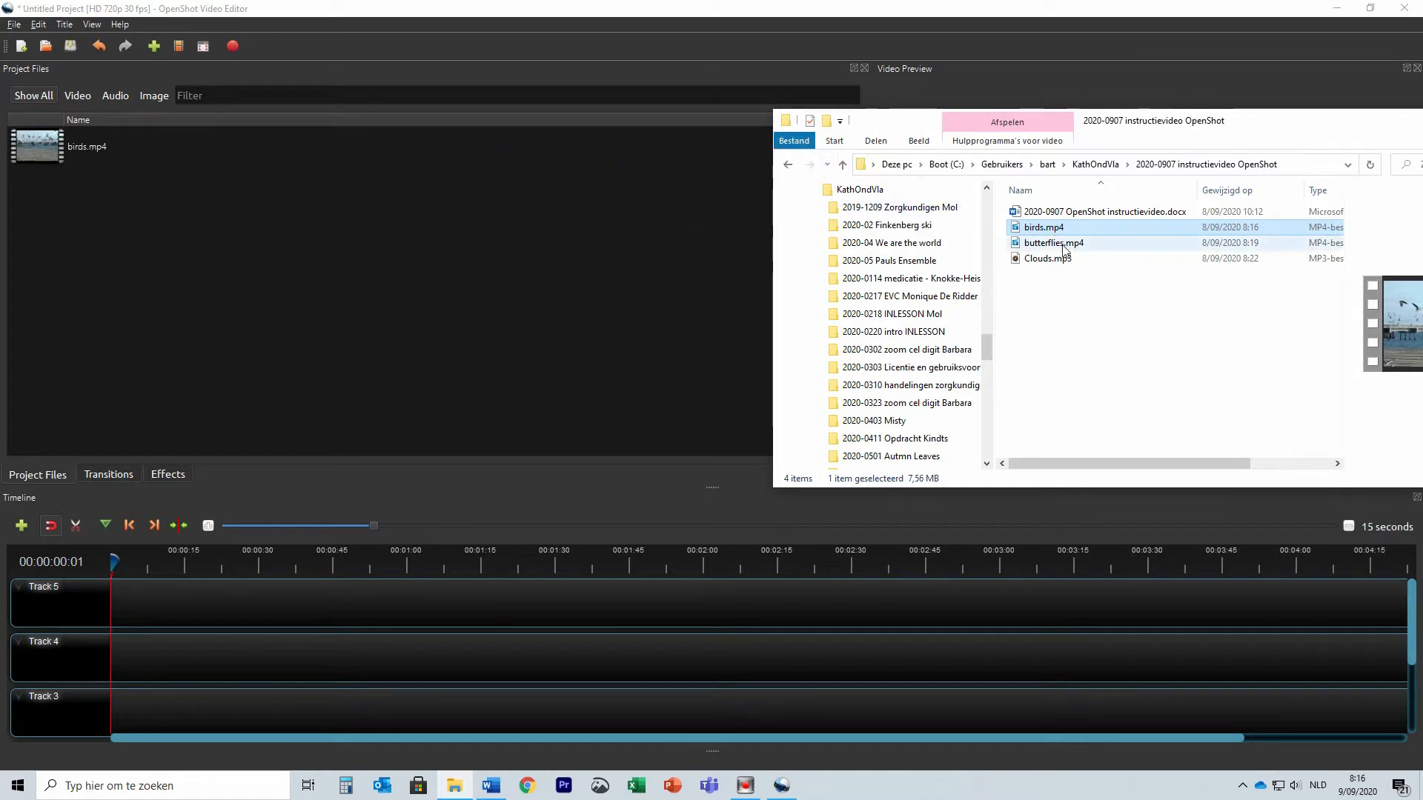
{"action": "left_click_drag", "start_coordinate": [1054, 242], "coordinate": [114, 268]}
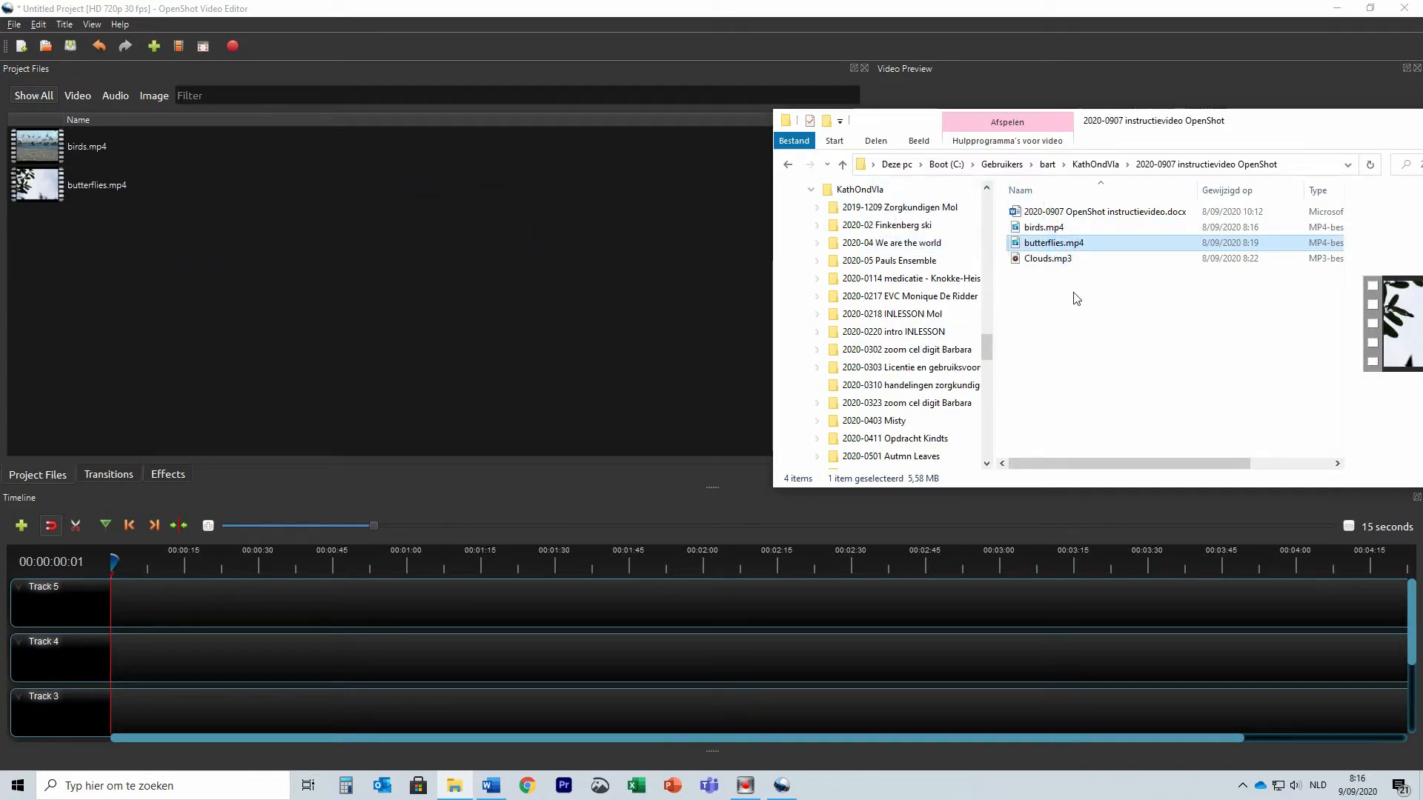
{"action": "left_click_drag", "start_coordinate": [1065, 259], "coordinate": [134, 298]}
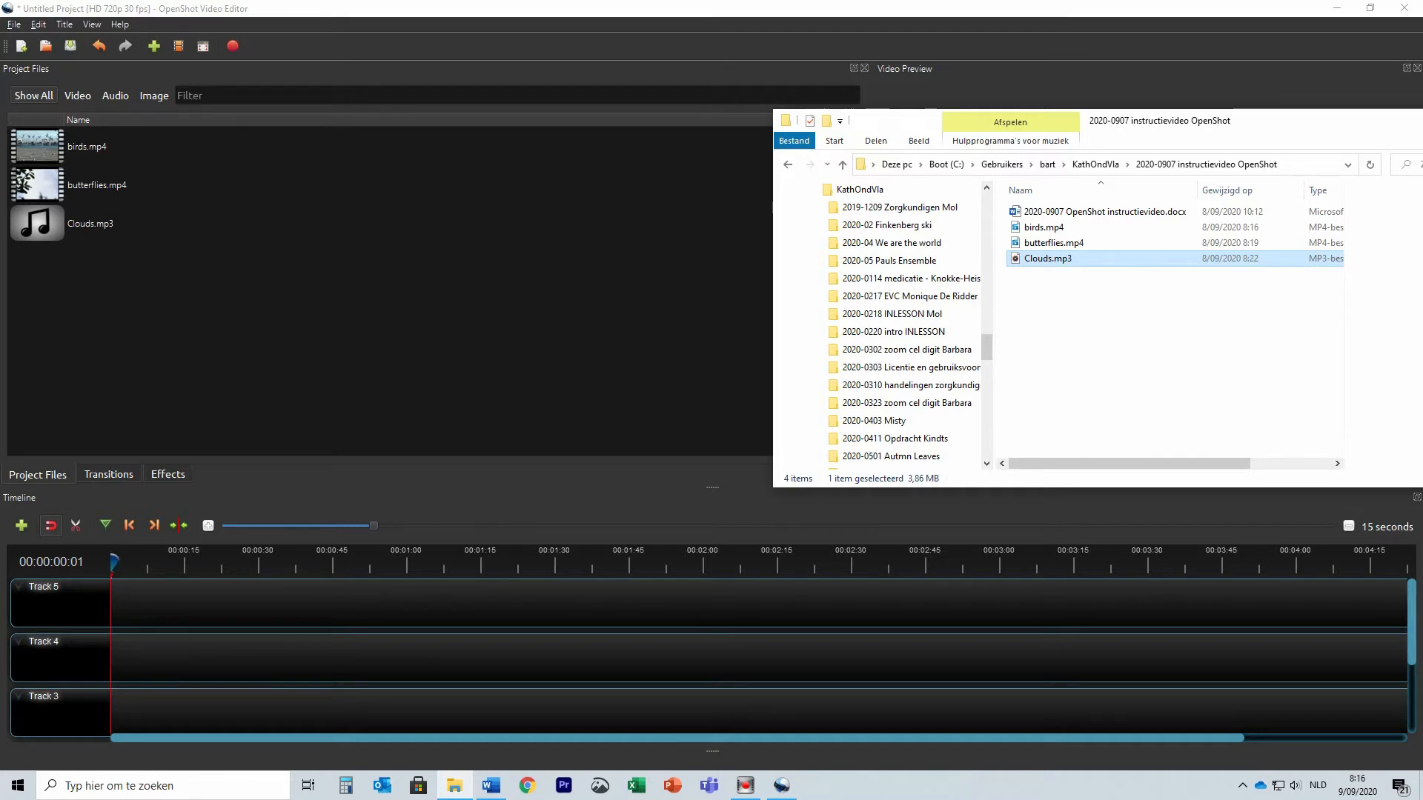
{"action": "left_click", "coordinate": [90, 224]}
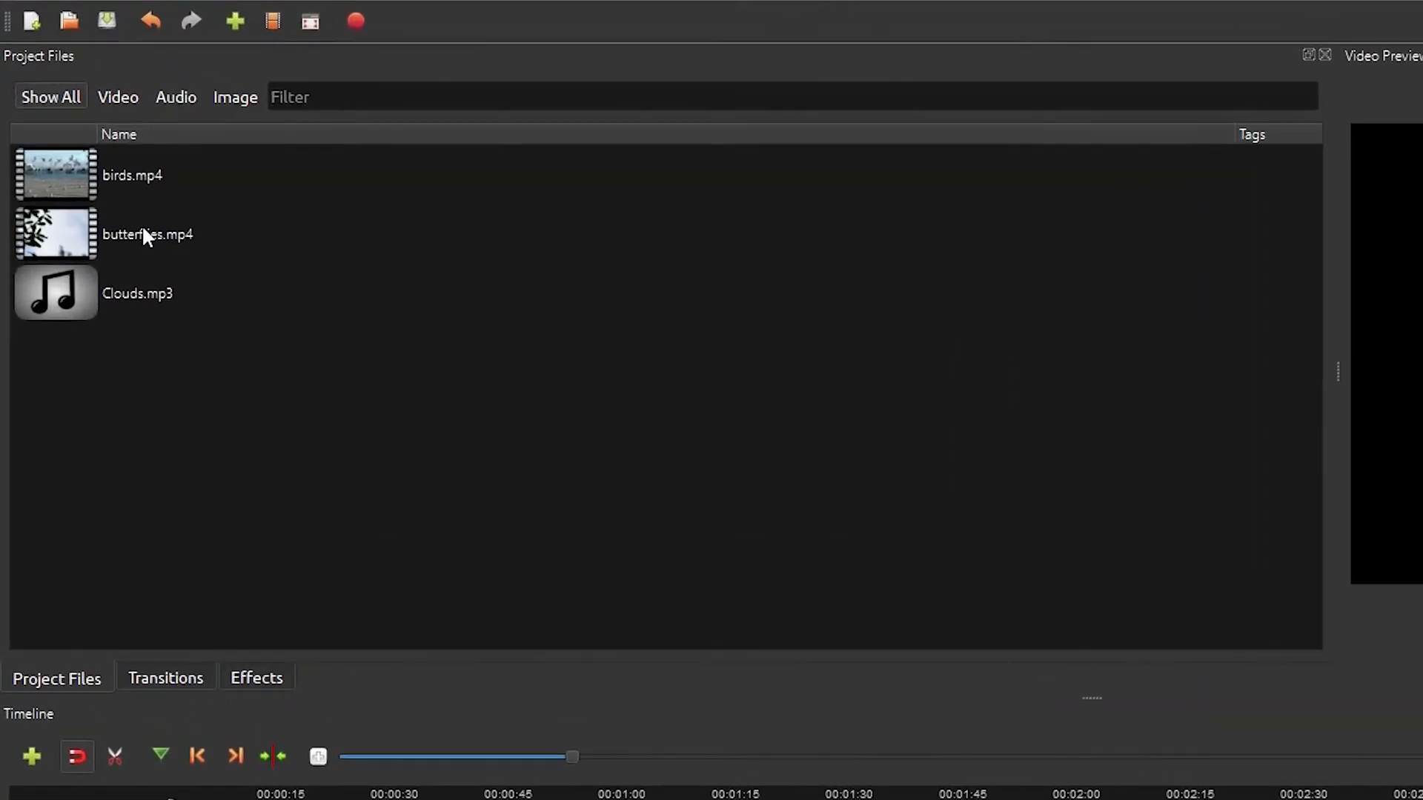
{"action": "right_click", "coordinate": [143, 229]}
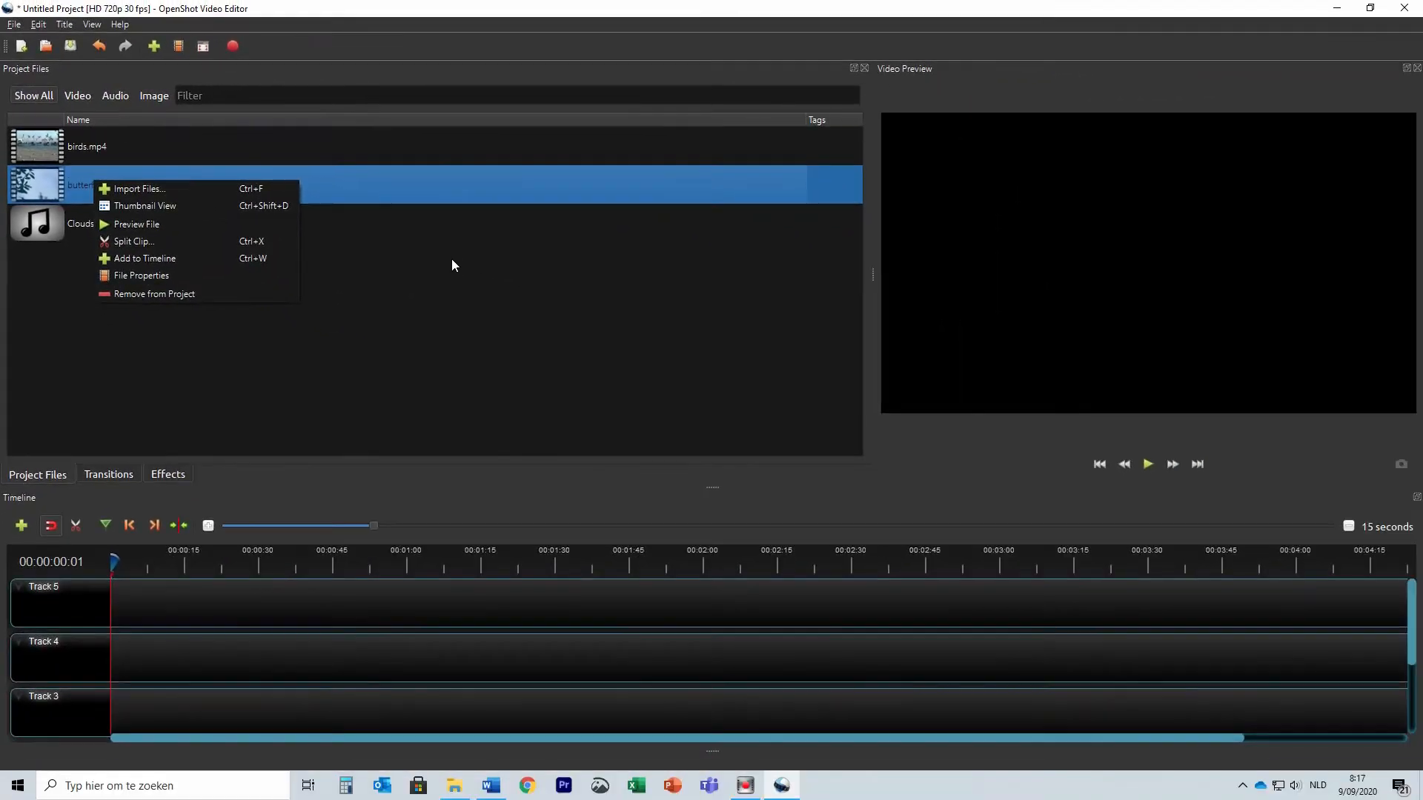
{"action": "left_click", "coordinate": [452, 262]}
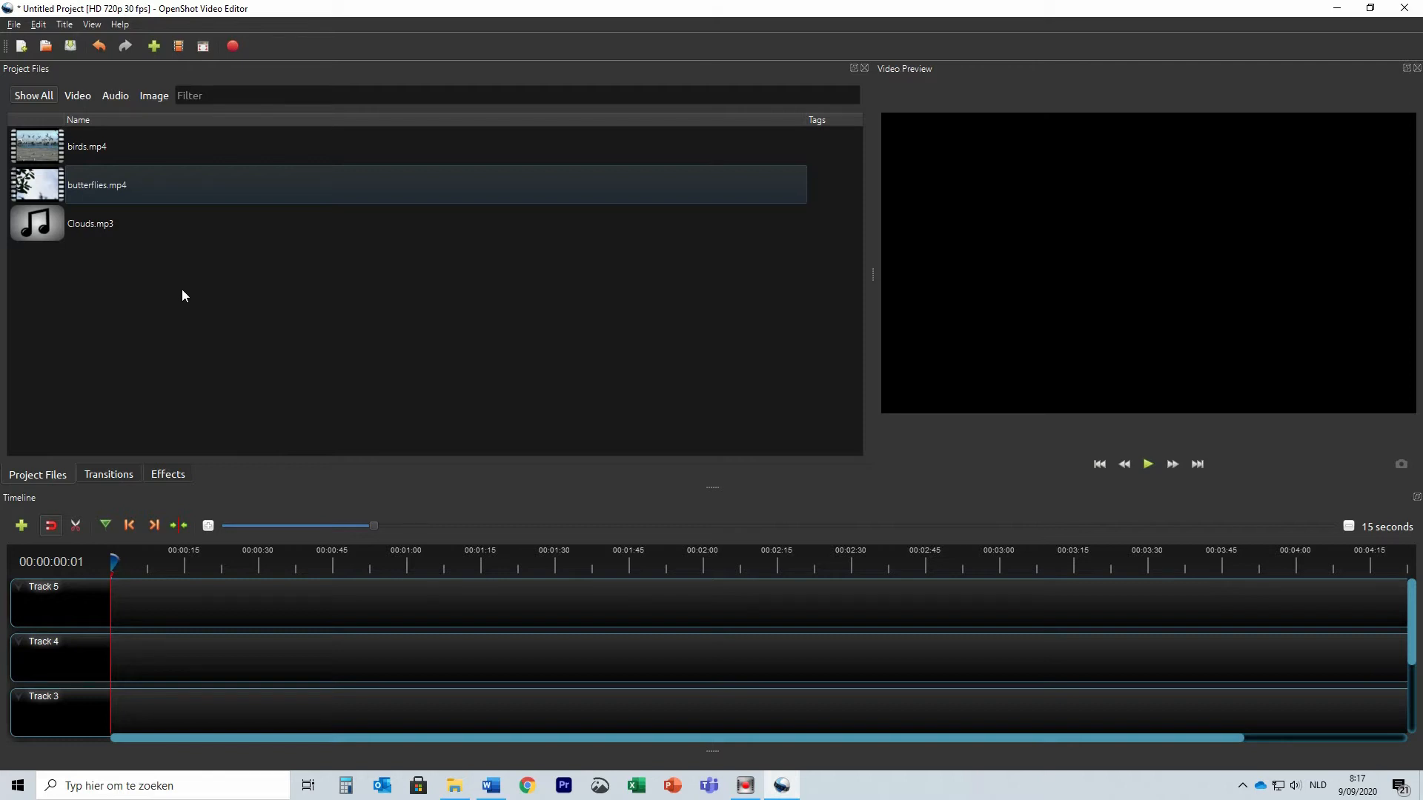
Step: Place birds.mp4 at the very start of Track 4 and play the first few seconds in the preview
{"action": "left_click", "coordinate": [191, 153]}
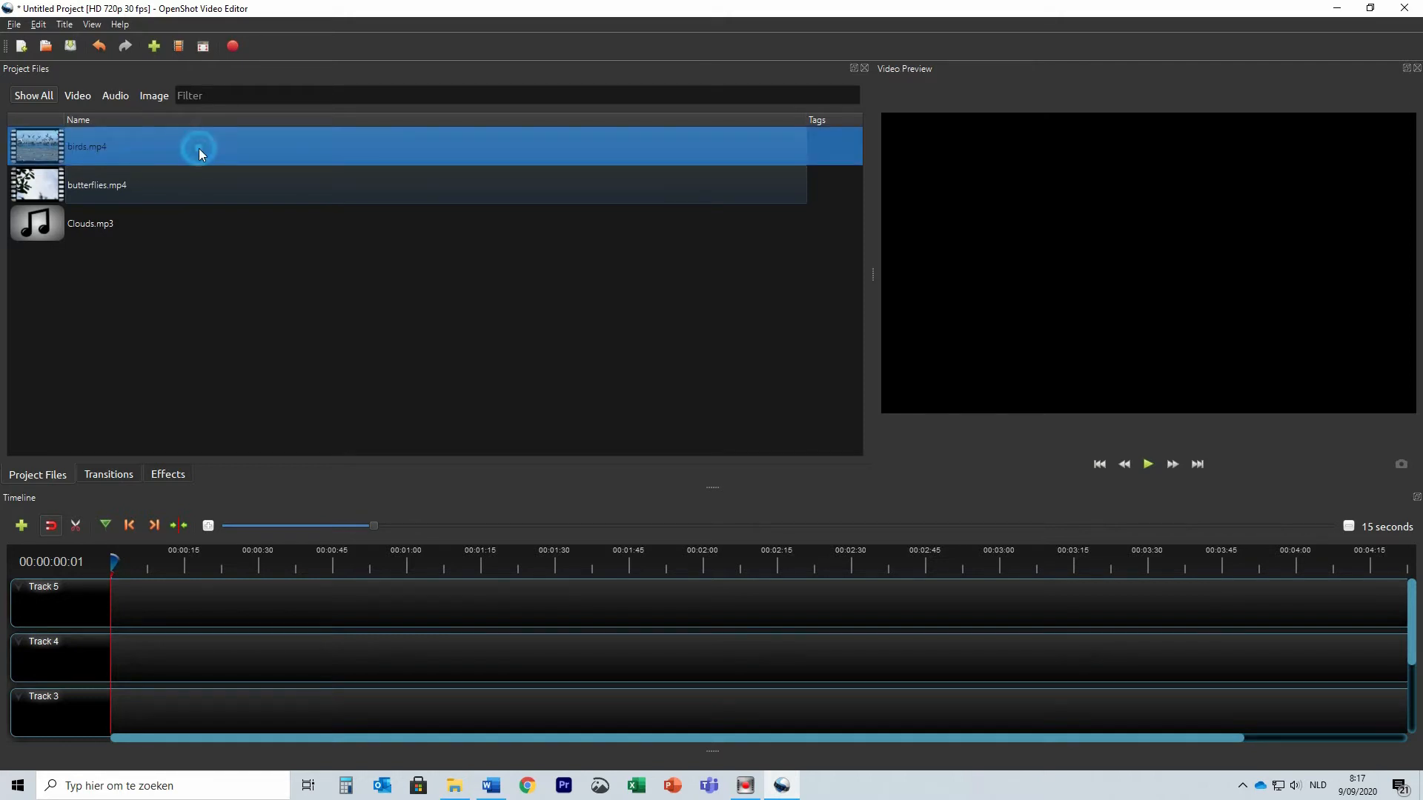
{"action": "left_click_drag", "start_coordinate": [198, 148], "coordinate": [143, 662]}
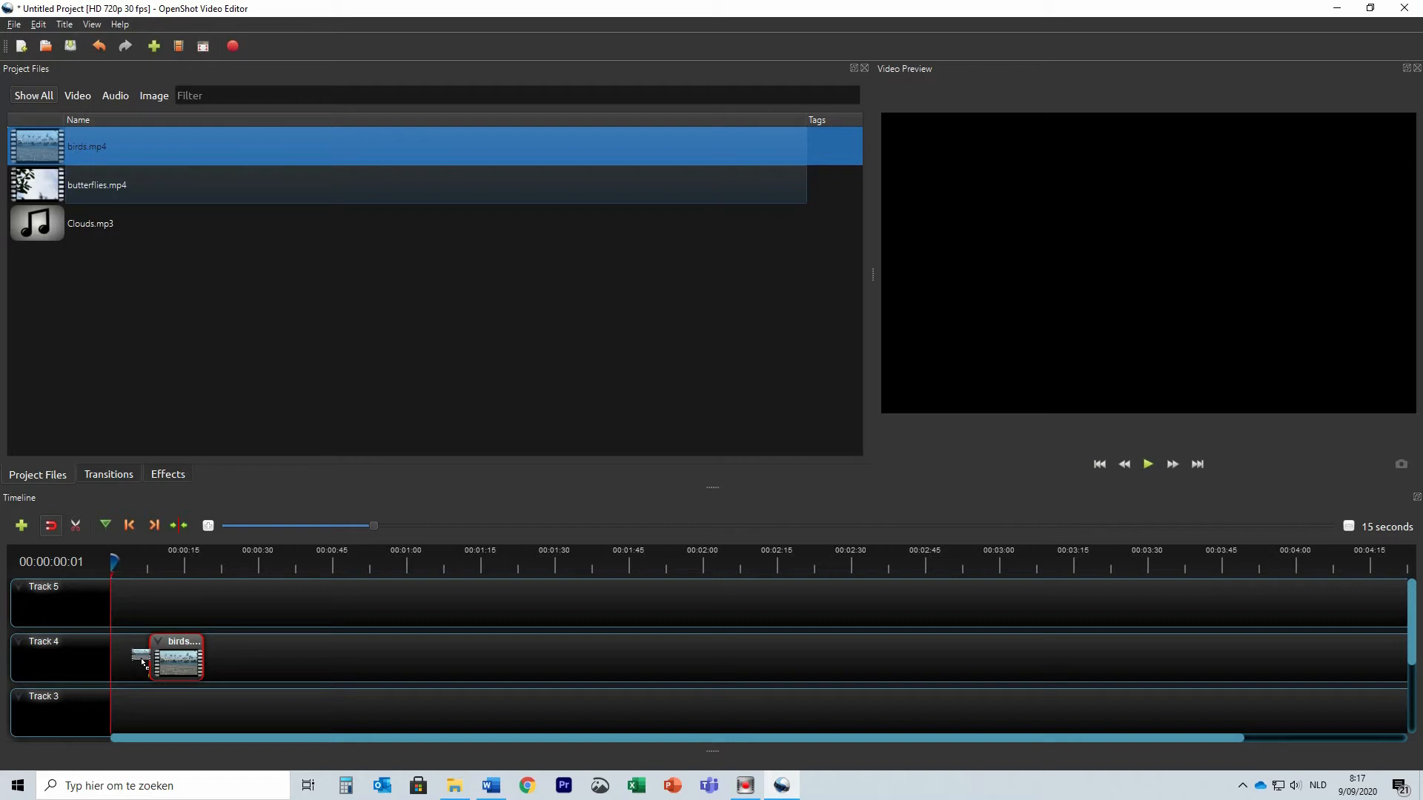
{"action": "left_click_drag", "start_coordinate": [143, 662], "coordinate": [78, 660]}
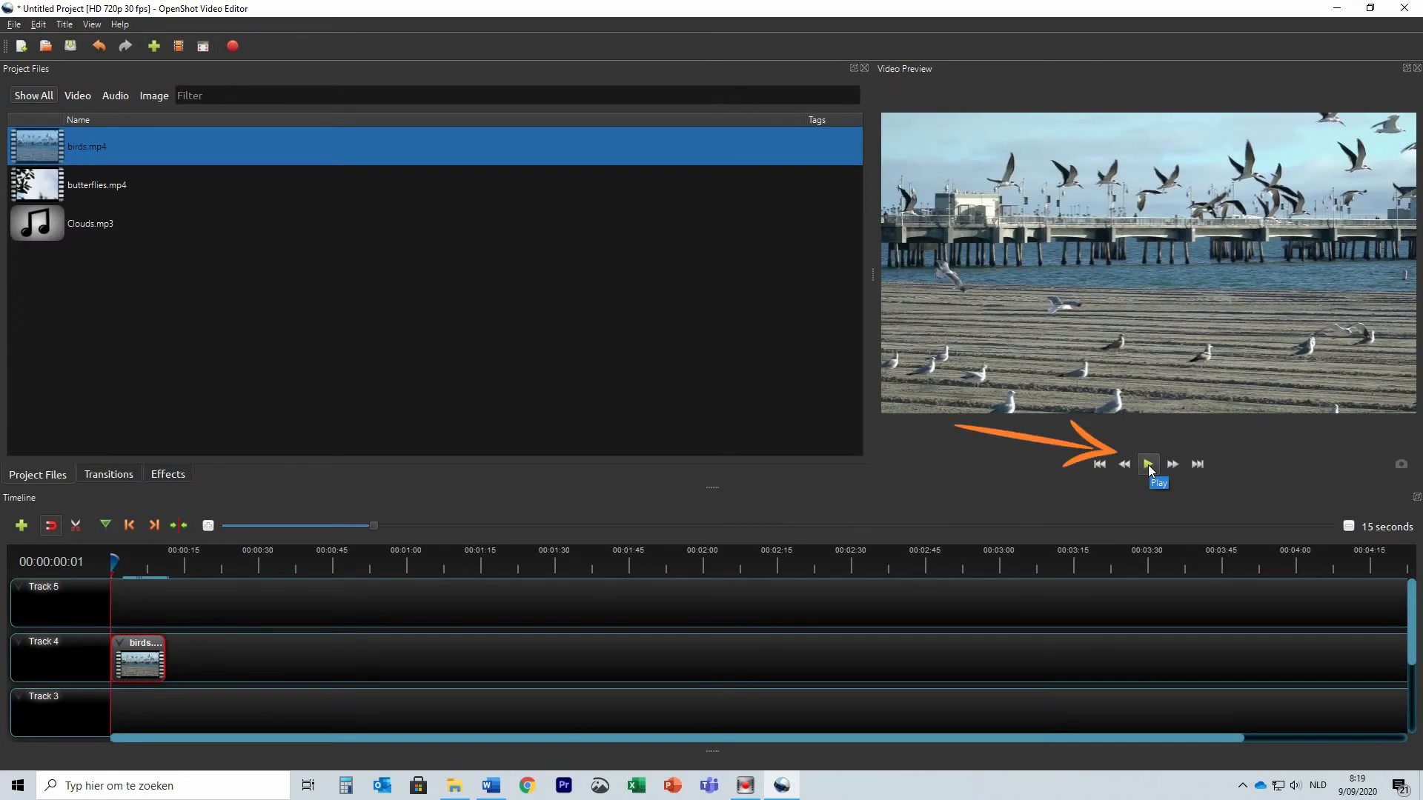
{"action": "left_click", "coordinate": [1149, 465]}
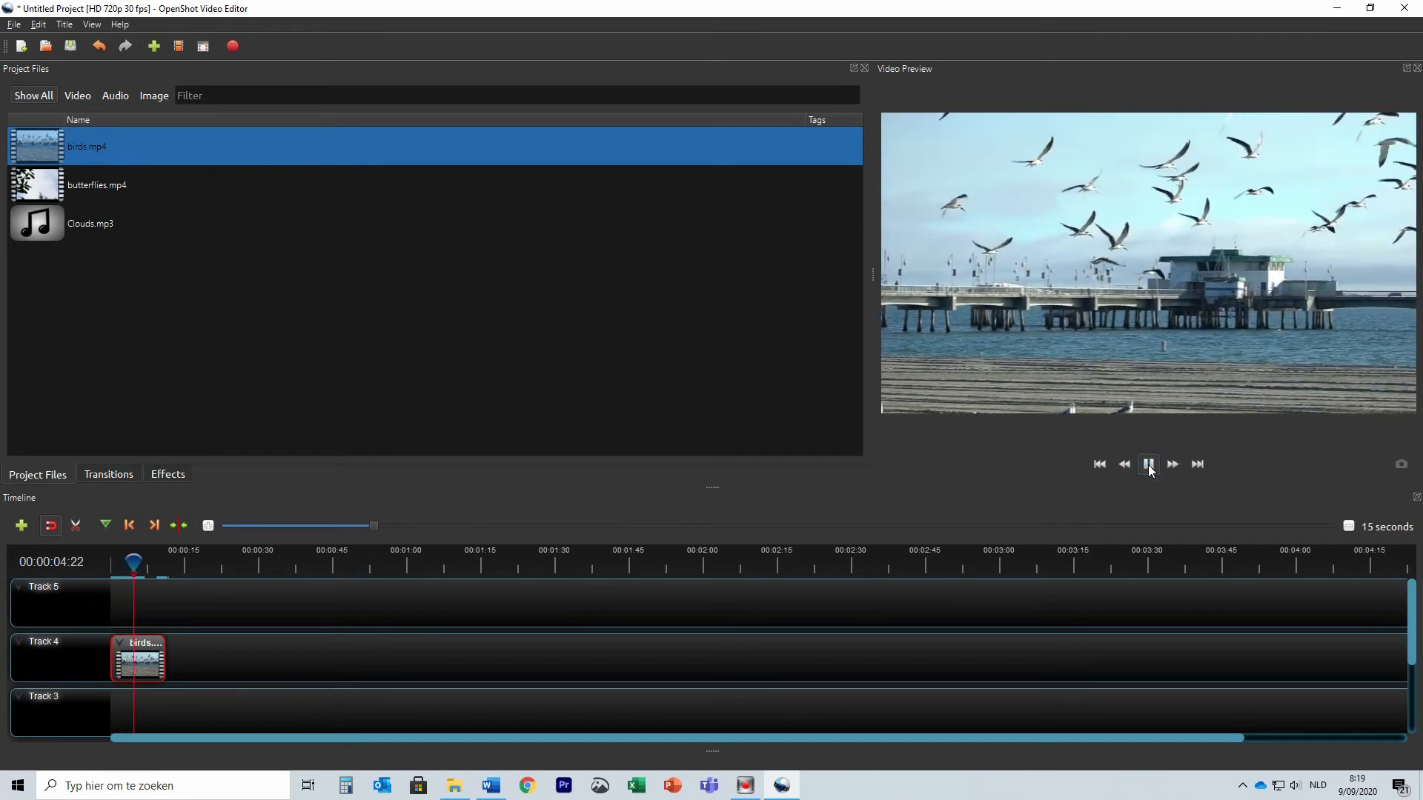
{"action": "left_click", "coordinate": [1149, 465]}
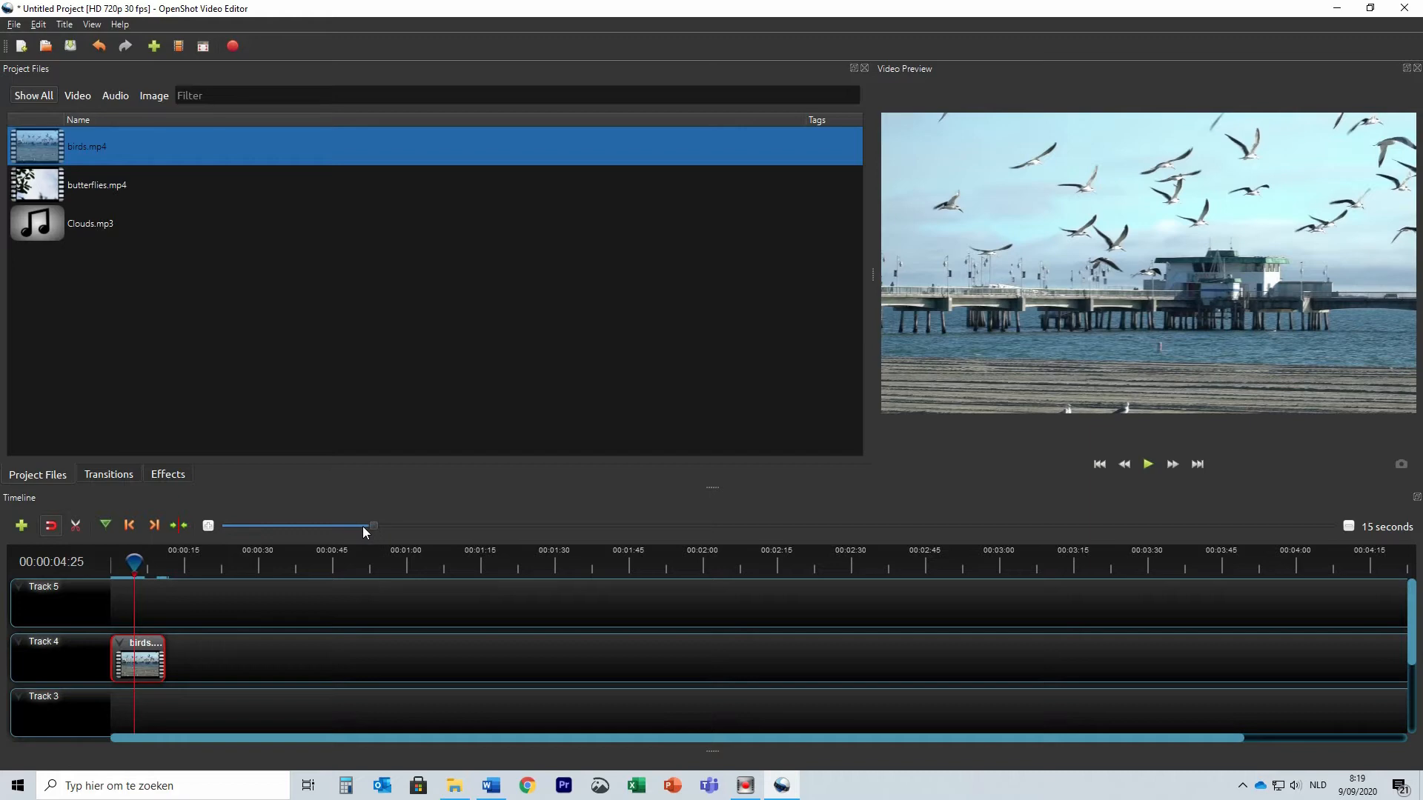
Step: Set the timeline scale to 5 seconds and move the playhead to about 7 seconds within the birds.mp4 clip
{"action": "left_click_drag", "start_coordinate": [369, 527], "coordinate": [284, 531]}
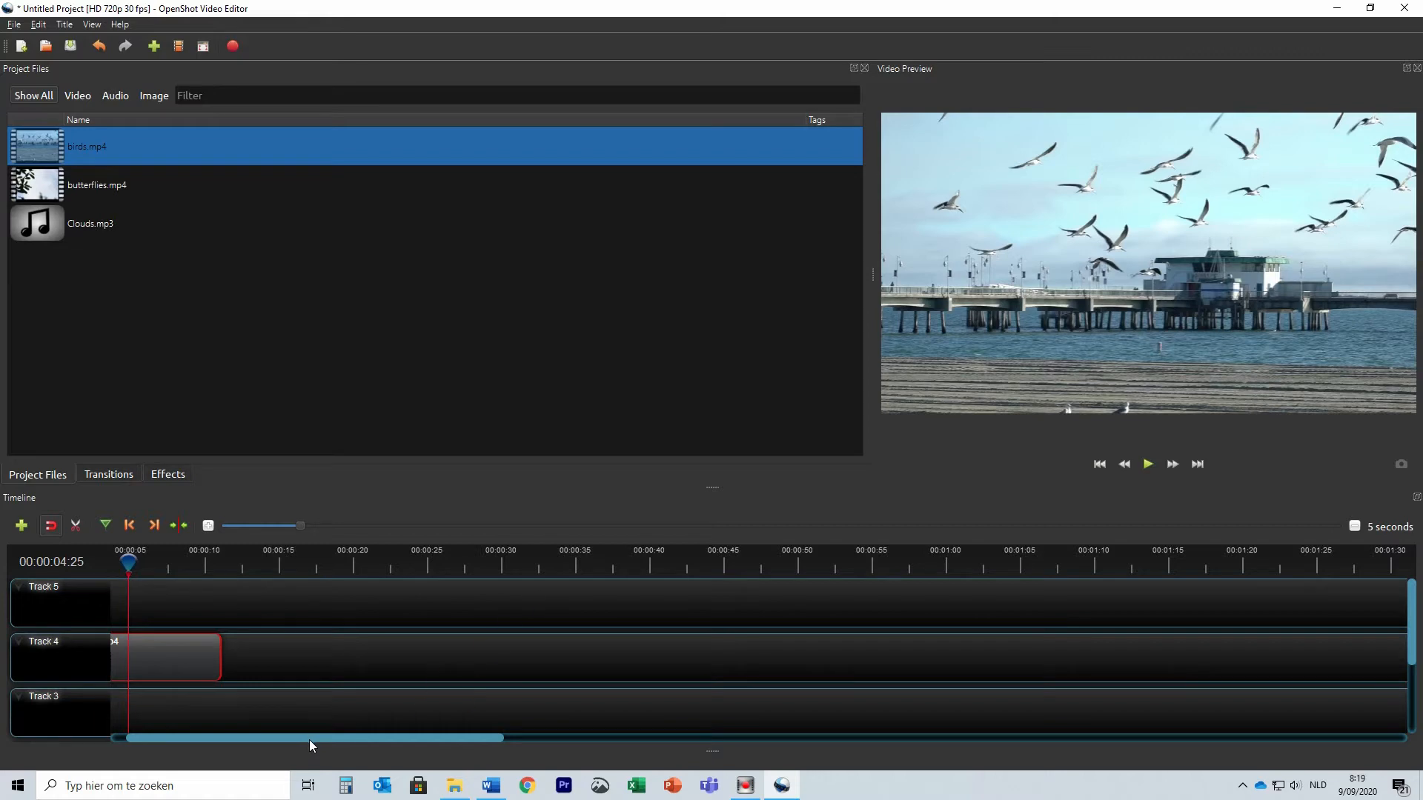
{"action": "left_click_drag", "start_coordinate": [309, 740], "coordinate": [270, 741]}
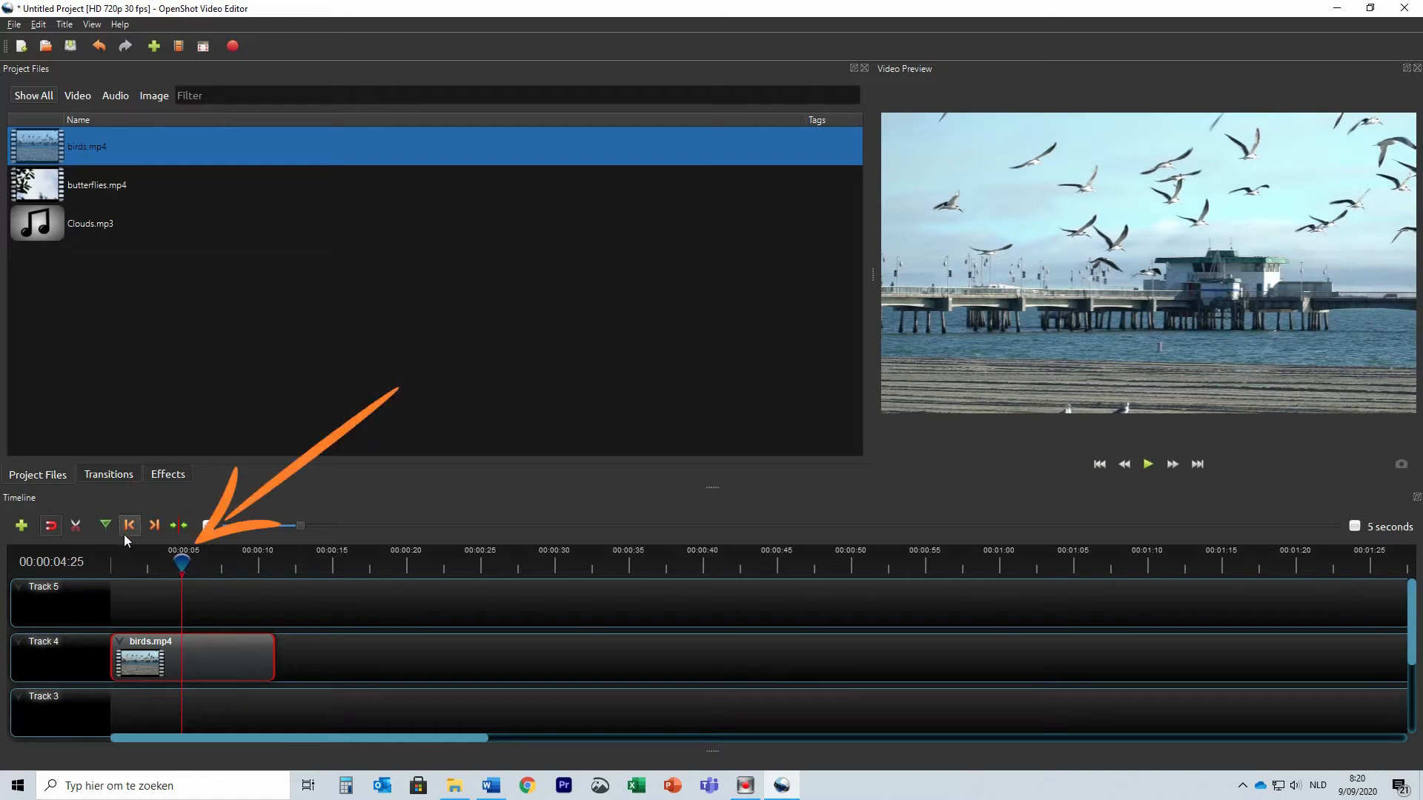
{"action": "mouse_move", "coordinate": [182, 562]}
{"action": "left_mouse_down"}
{"action": "mouse_move", "coordinate": [134, 562]}
{"action": "mouse_move", "coordinate": [214, 561]}
{"action": "left_mouse_up"}
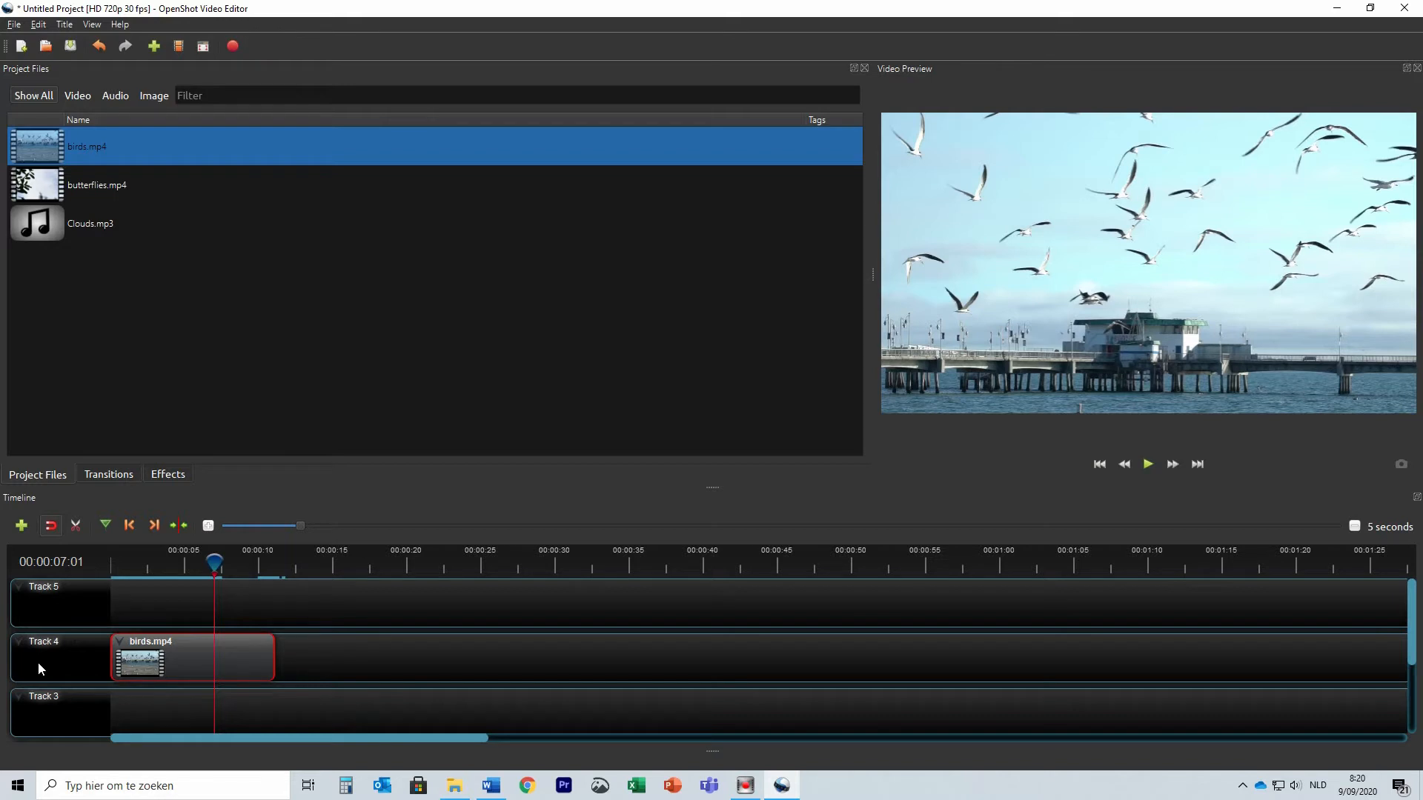
Step: Add butterflies.mp4 to Track 4 at about 14 seconds, leaving a gap after birds.mp4, and play the timeline through it
{"action": "left_click", "coordinate": [121, 188]}
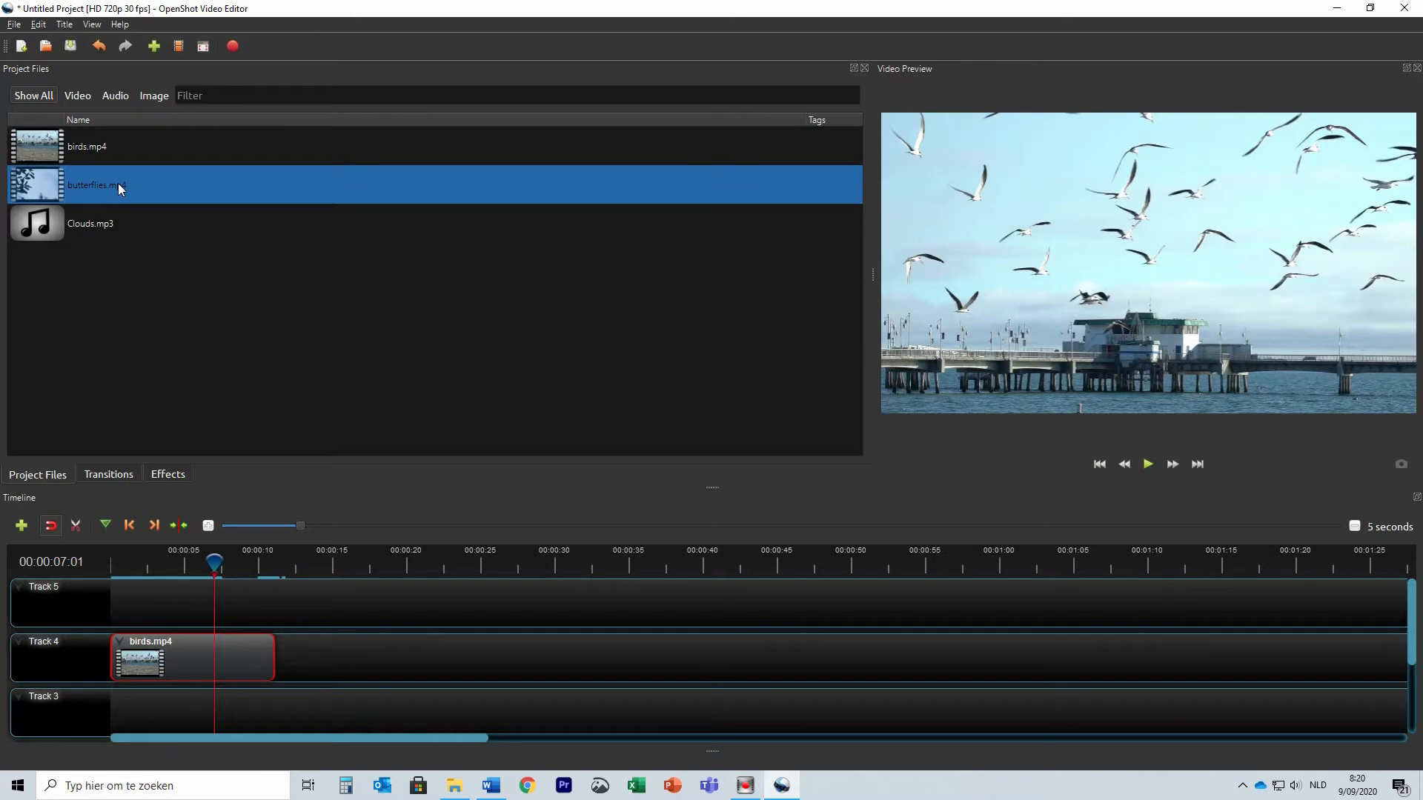
{"action": "left_click_drag", "start_coordinate": [118, 184], "coordinate": [315, 643]}
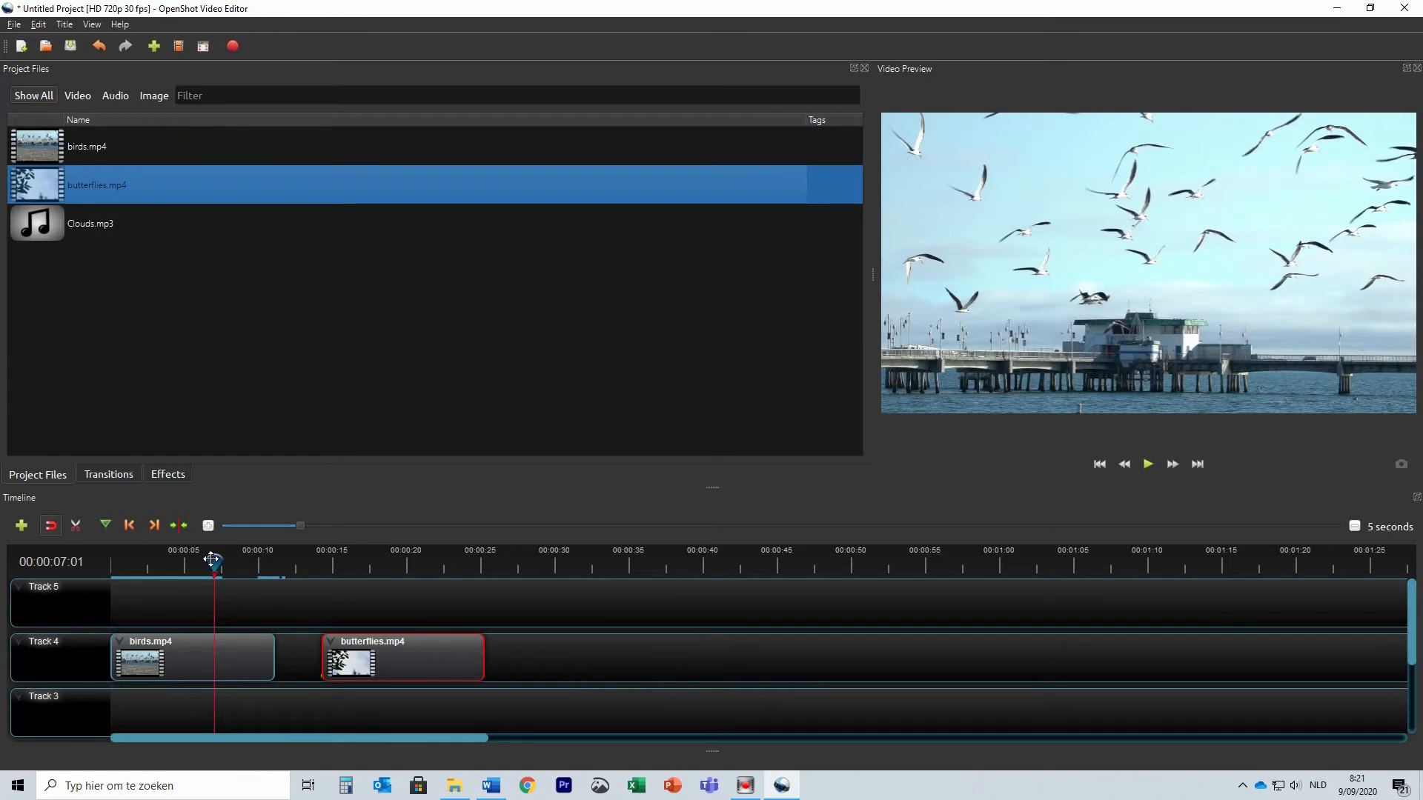
{"action": "left_click", "coordinate": [1148, 464]}
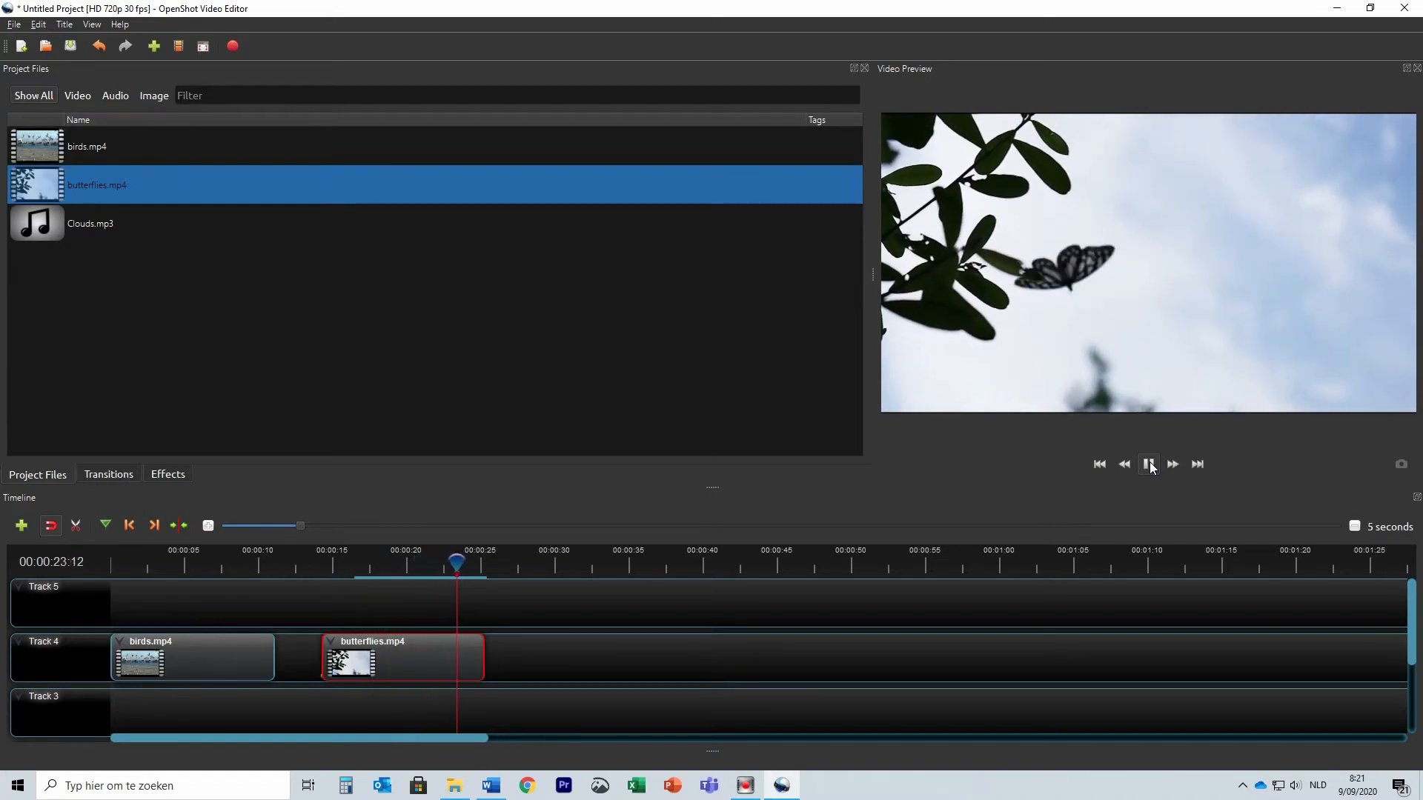
{"action": "left_click", "coordinate": [1149, 465]}
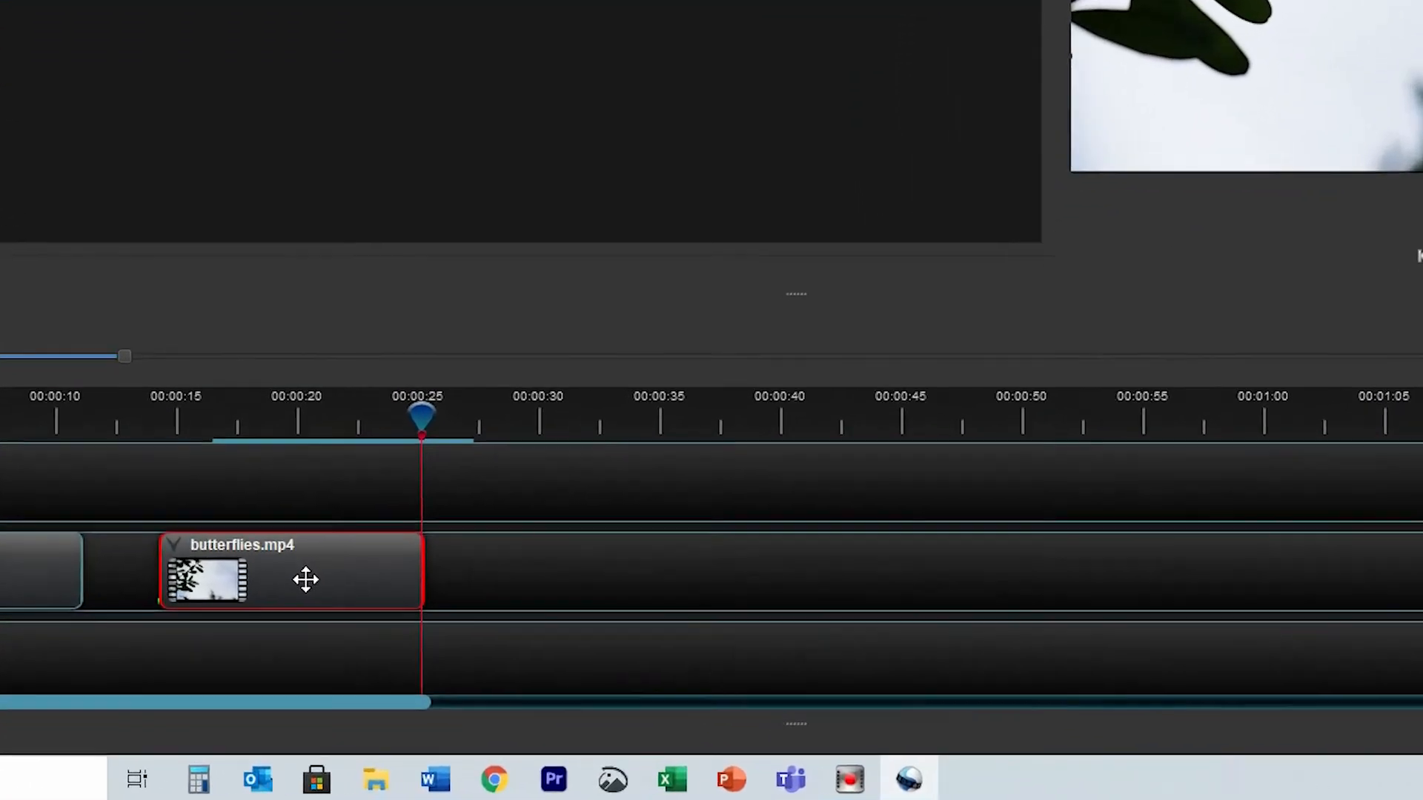
Step: Set the volume of the entire butterflies.mp4 clip to Level 0% and play part of it to check the sound
{"action": "right_click", "coordinate": [306, 579]}
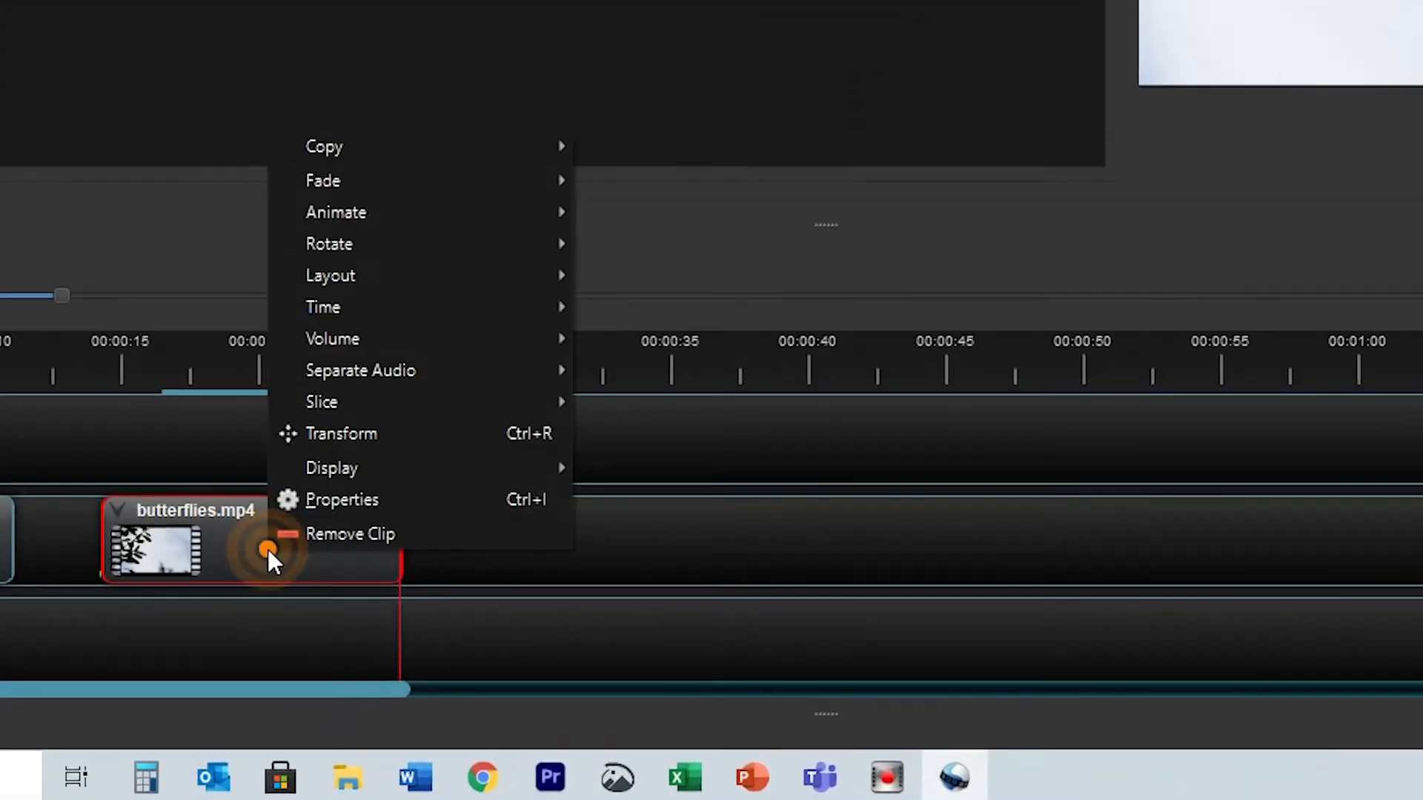
{"action": "mouse_move", "coordinate": [360, 311]}
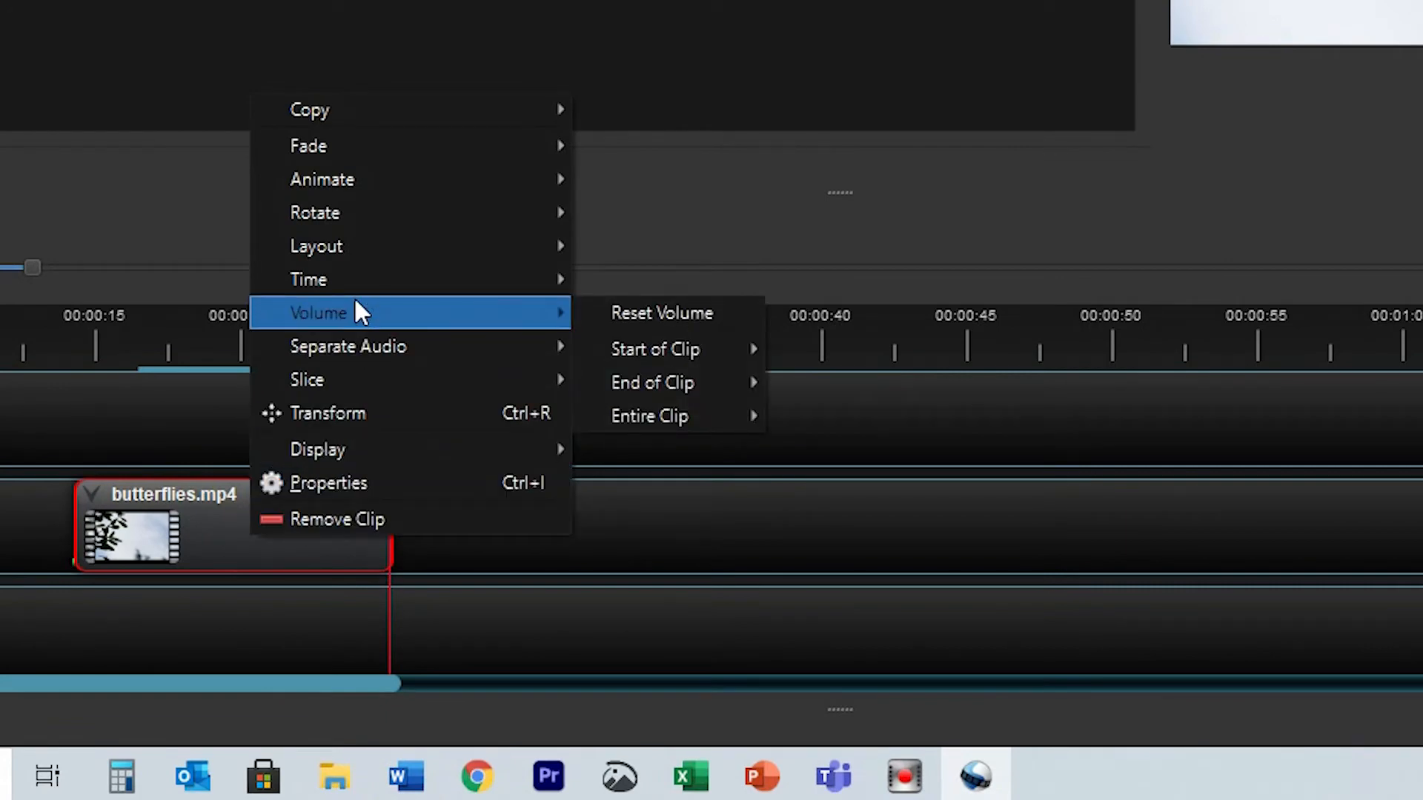
{"action": "mouse_move", "coordinate": [645, 427]}
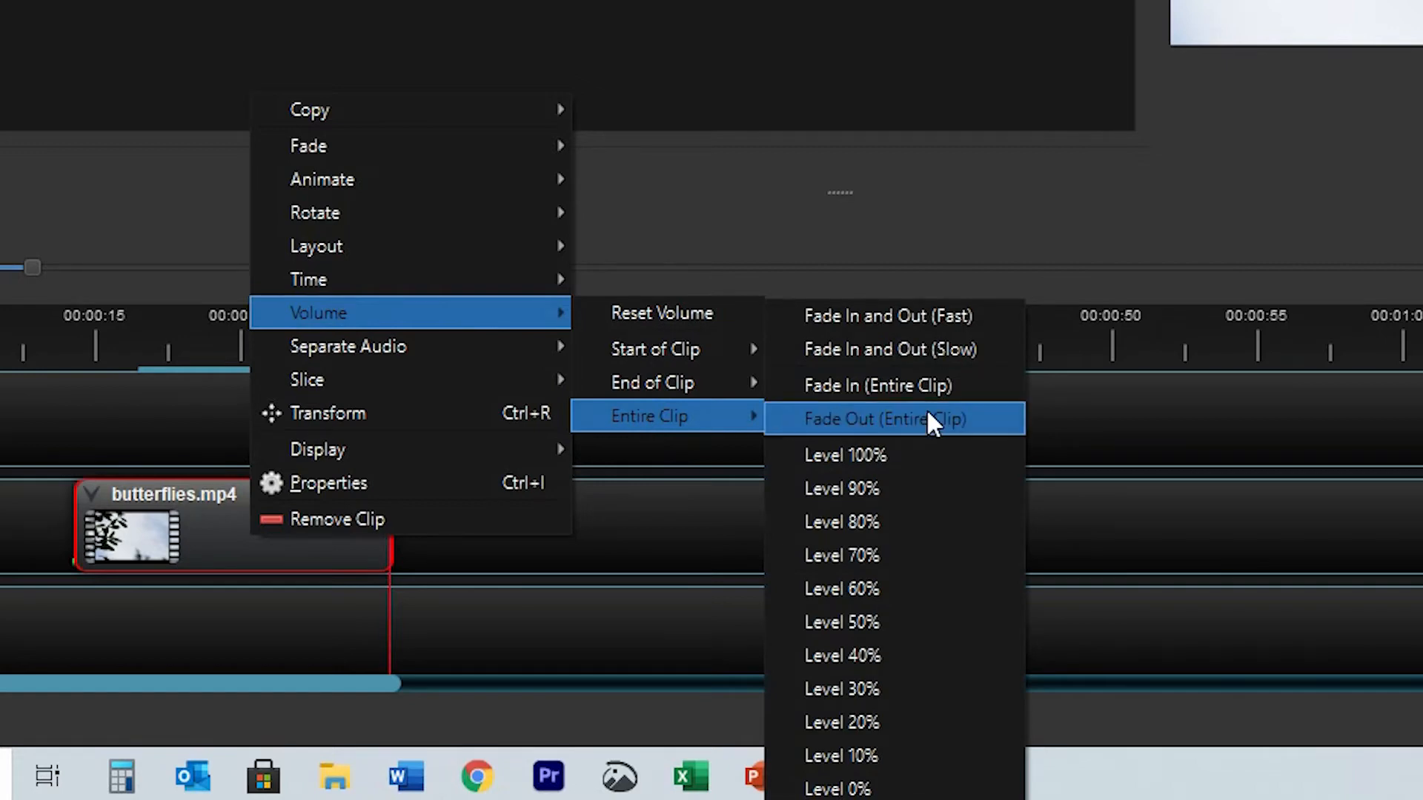
{"action": "left_click", "coordinate": [835, 790]}
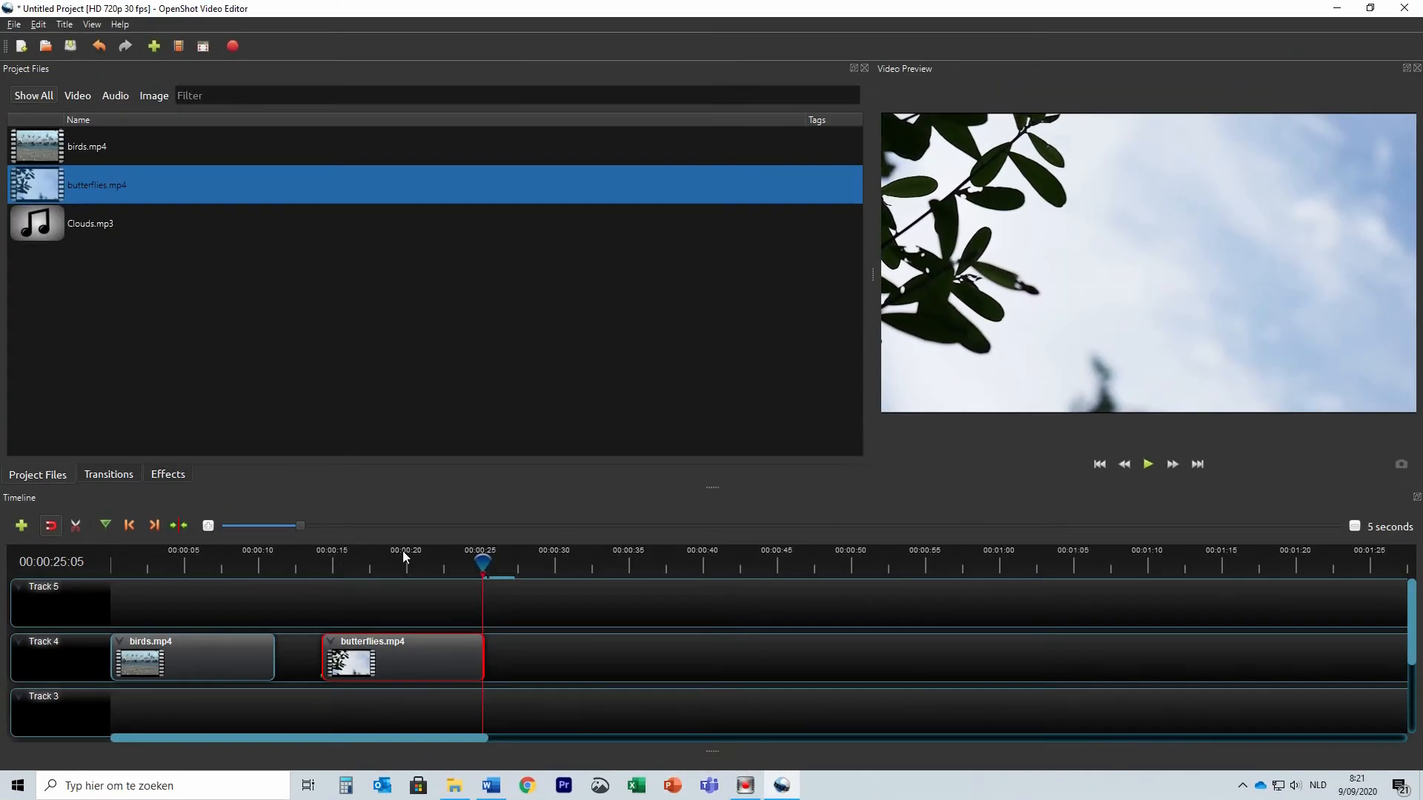
{"action": "left_click_drag", "start_coordinate": [467, 522], "coordinate": [335, 517]}
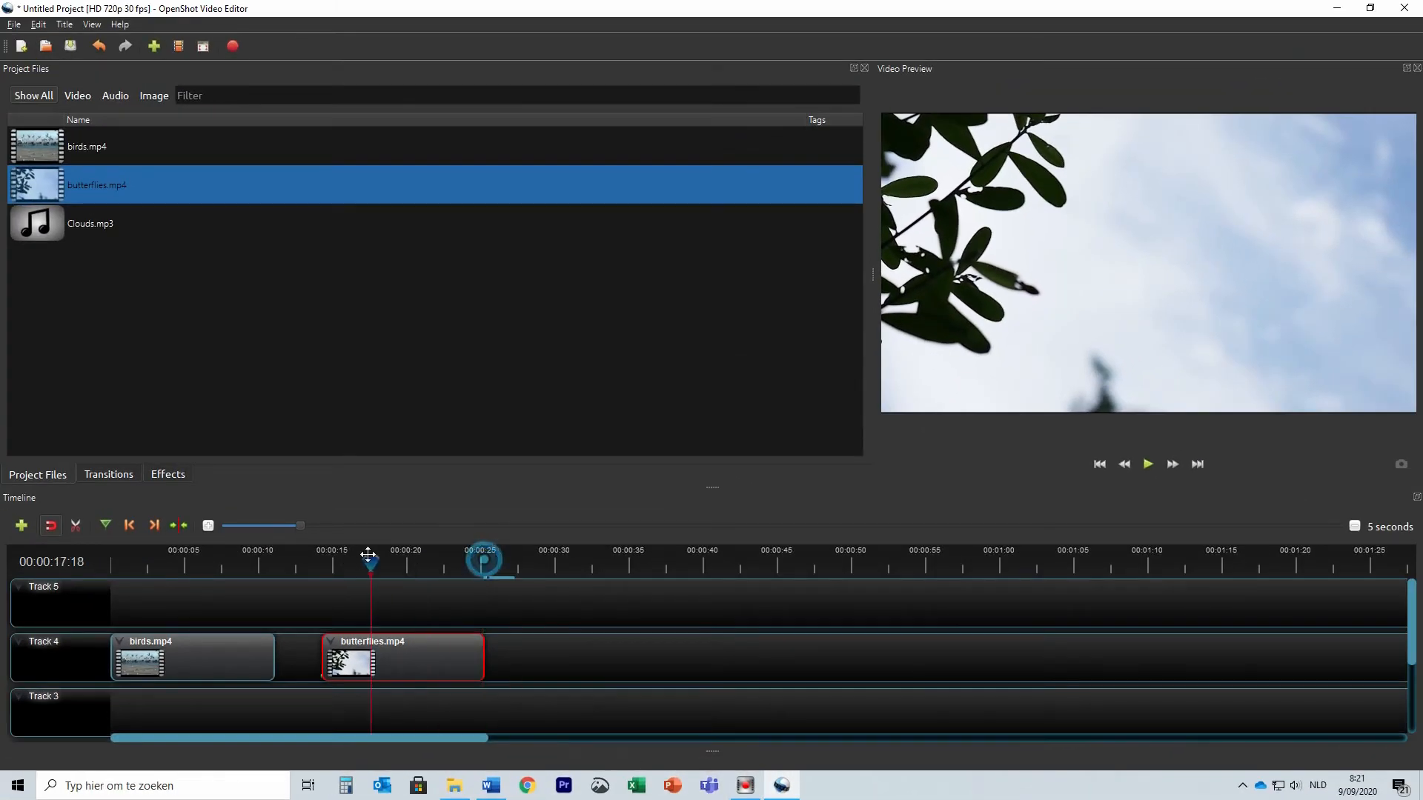
{"action": "left_click", "coordinate": [1148, 464]}
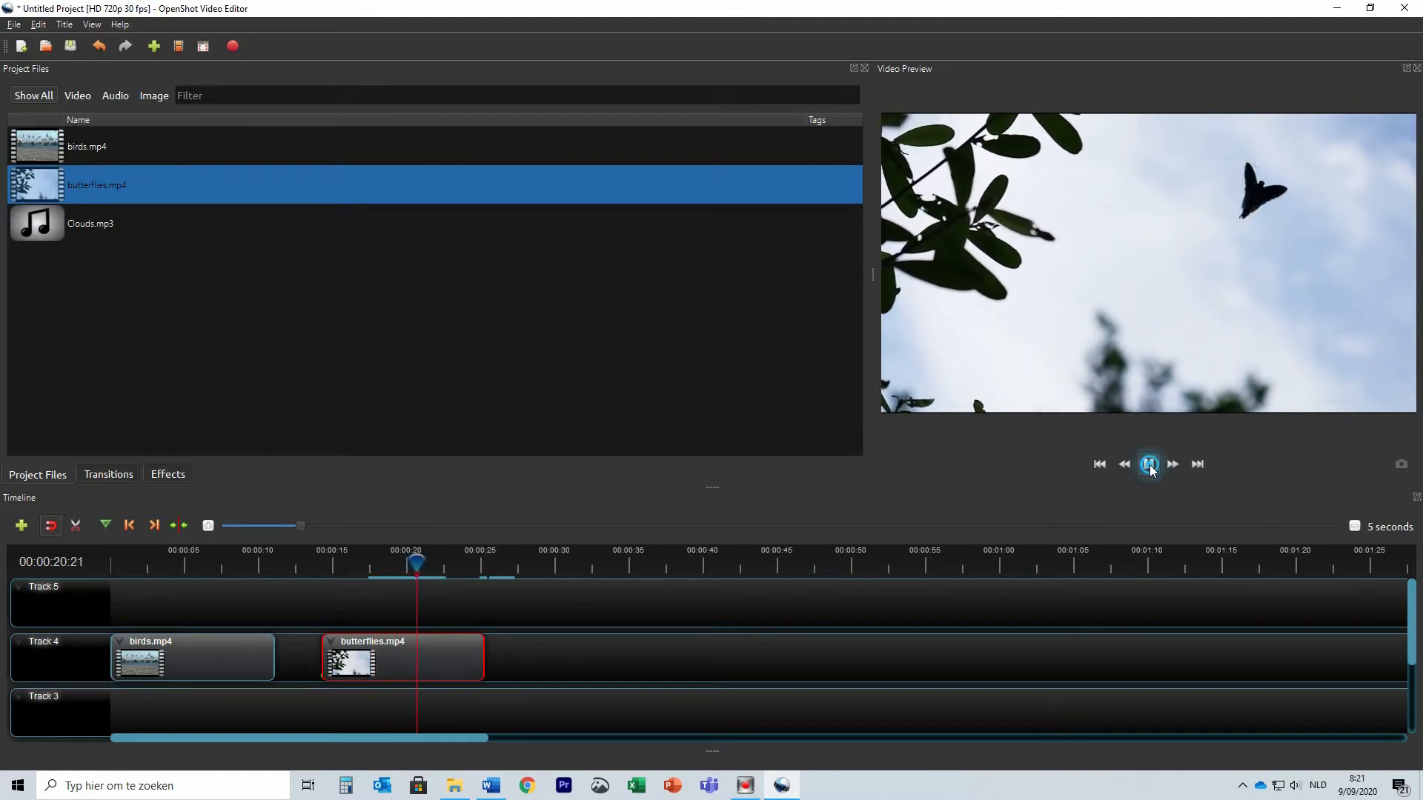
{"action": "left_click", "coordinate": [1149, 465]}
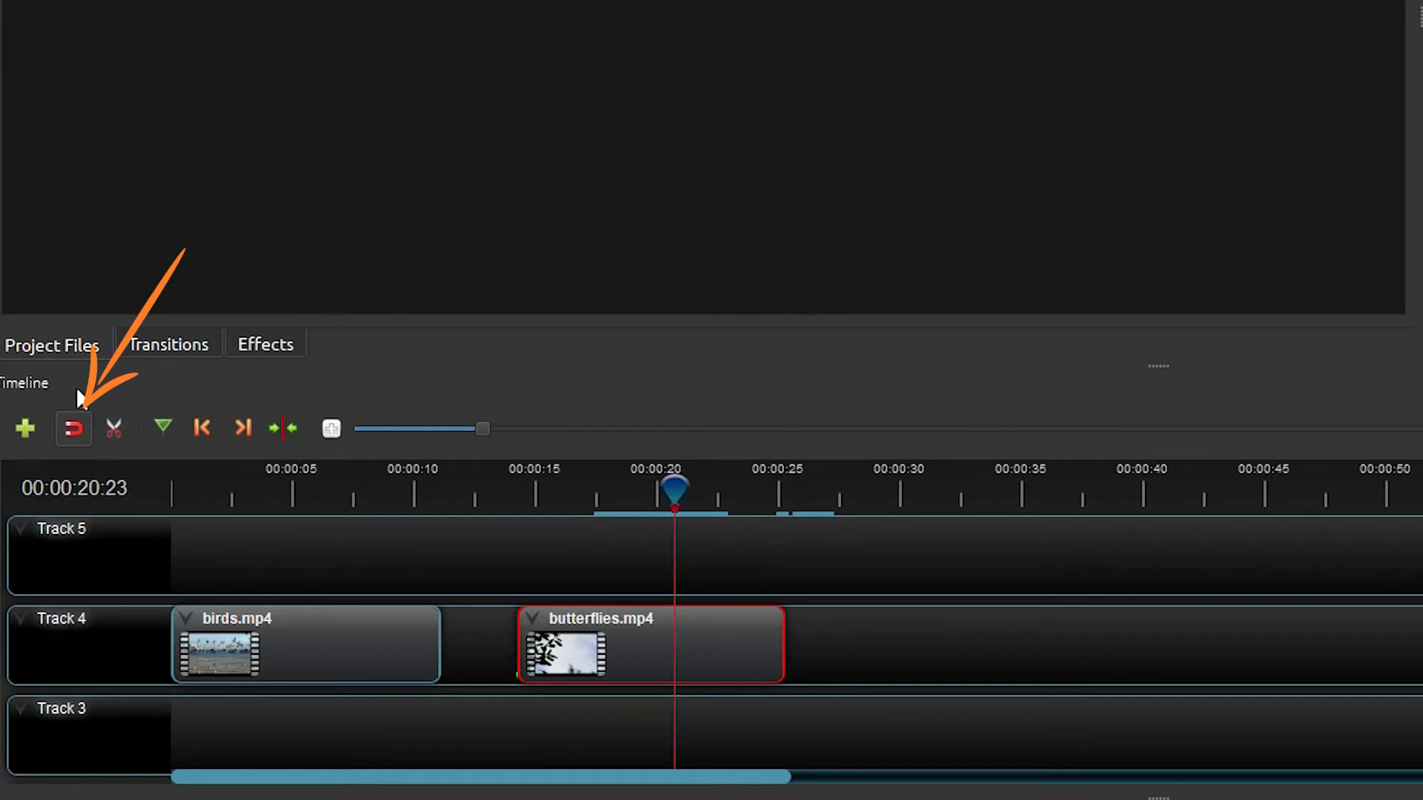
Step: Toggle timeline snapping off and back on
{"action": "left_click", "coordinate": [77, 431]}
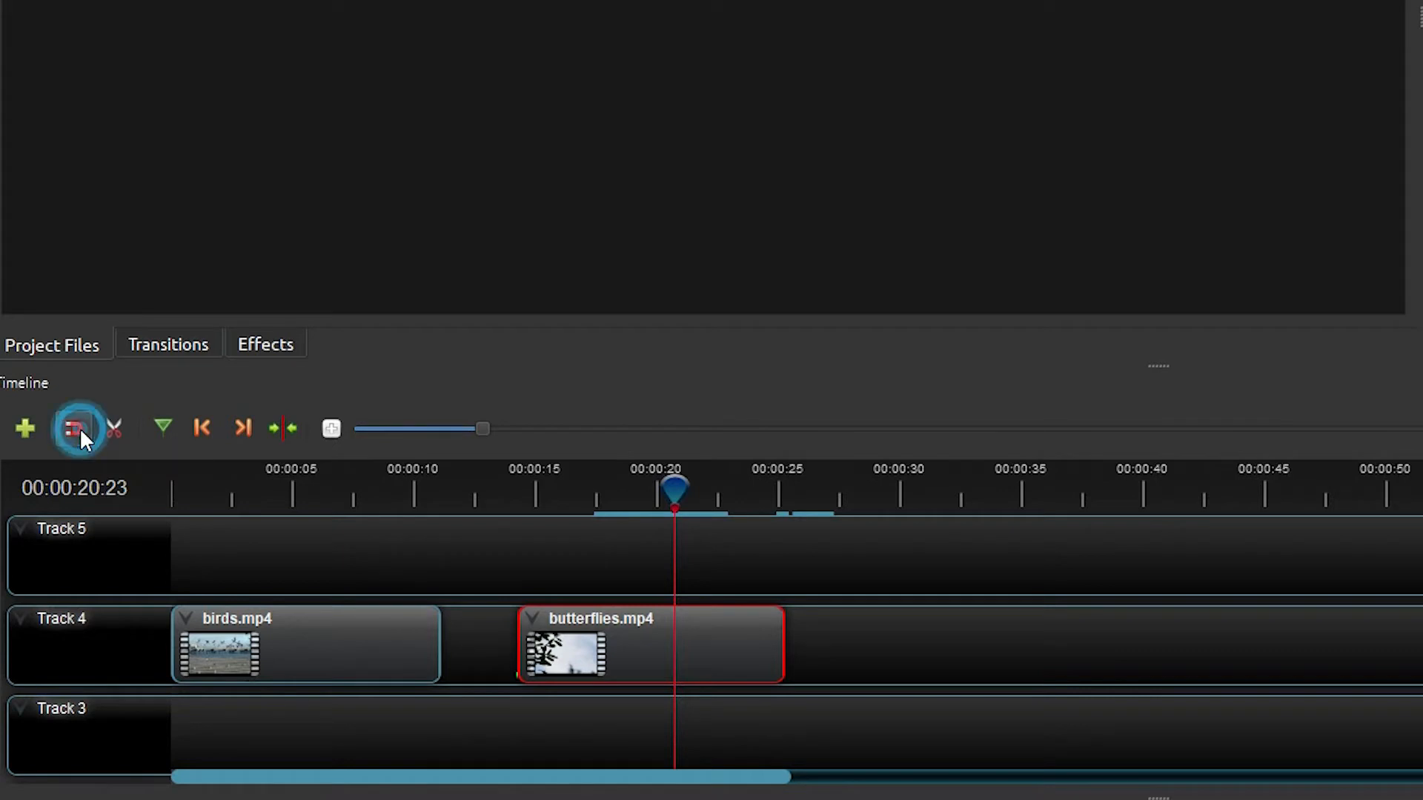
{"action": "left_click", "coordinate": [75, 424]}
{"action": "left_click", "coordinate": [77, 428]}
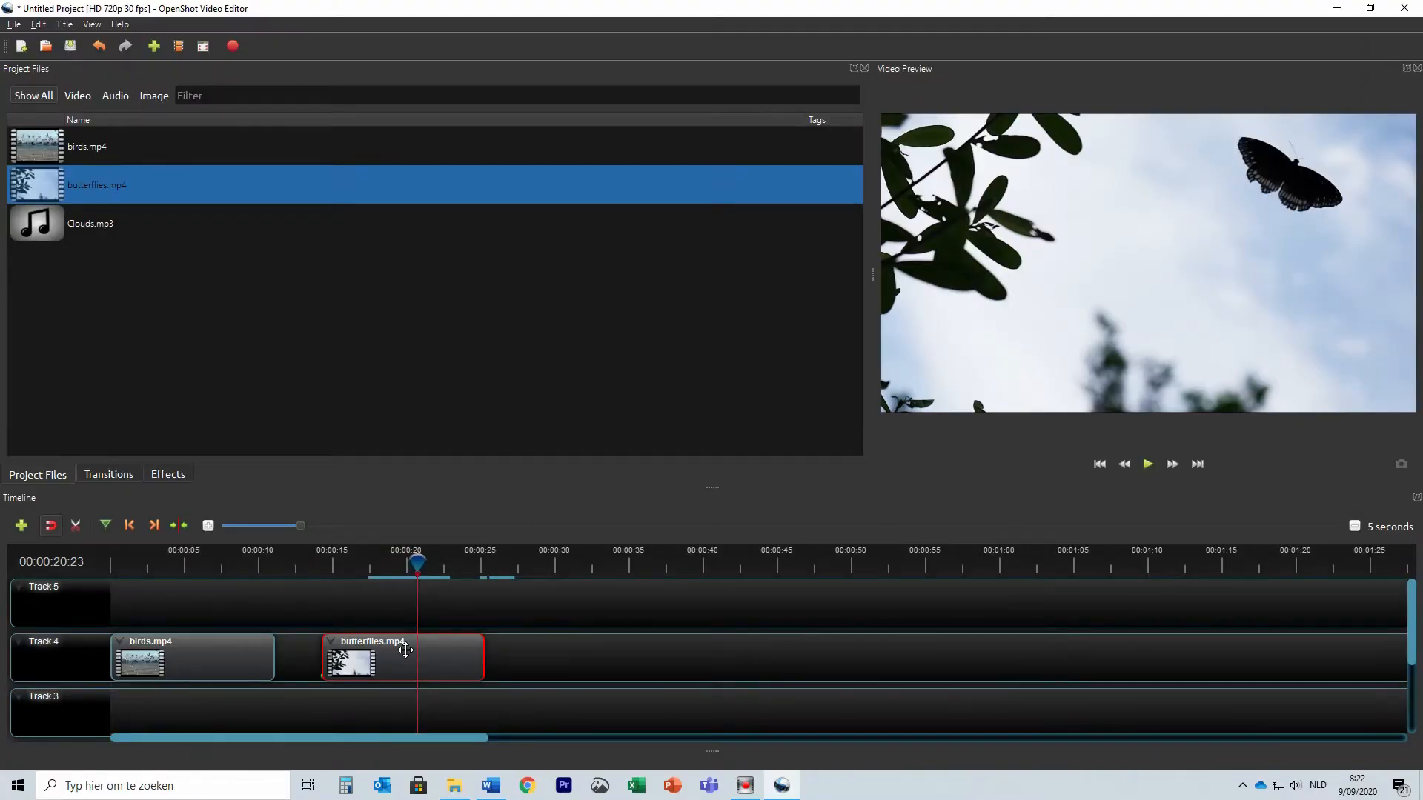
Step: Move the butterflies.mp4 clip directly against the end of birds.mp4 on Track 4 and play across the join
{"action": "left_click_drag", "start_coordinate": [390, 665], "coordinate": [389, 667]}
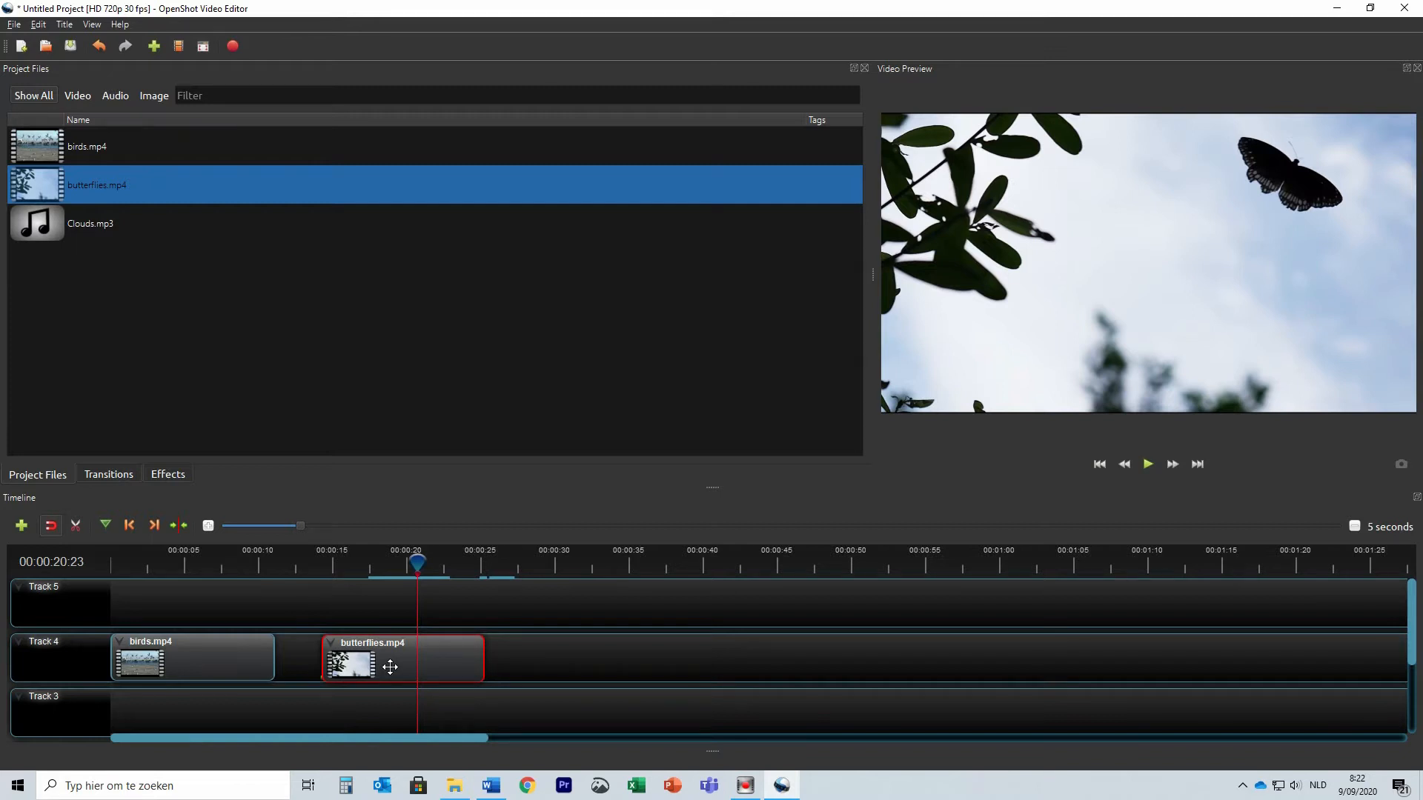
{"action": "mouse_move", "coordinate": [390, 667]}
{"action": "left_mouse_down"}
{"action": "mouse_move", "coordinate": [343, 667]}
{"action": "mouse_move", "coordinate": [378, 666]}
{"action": "left_mouse_up"}
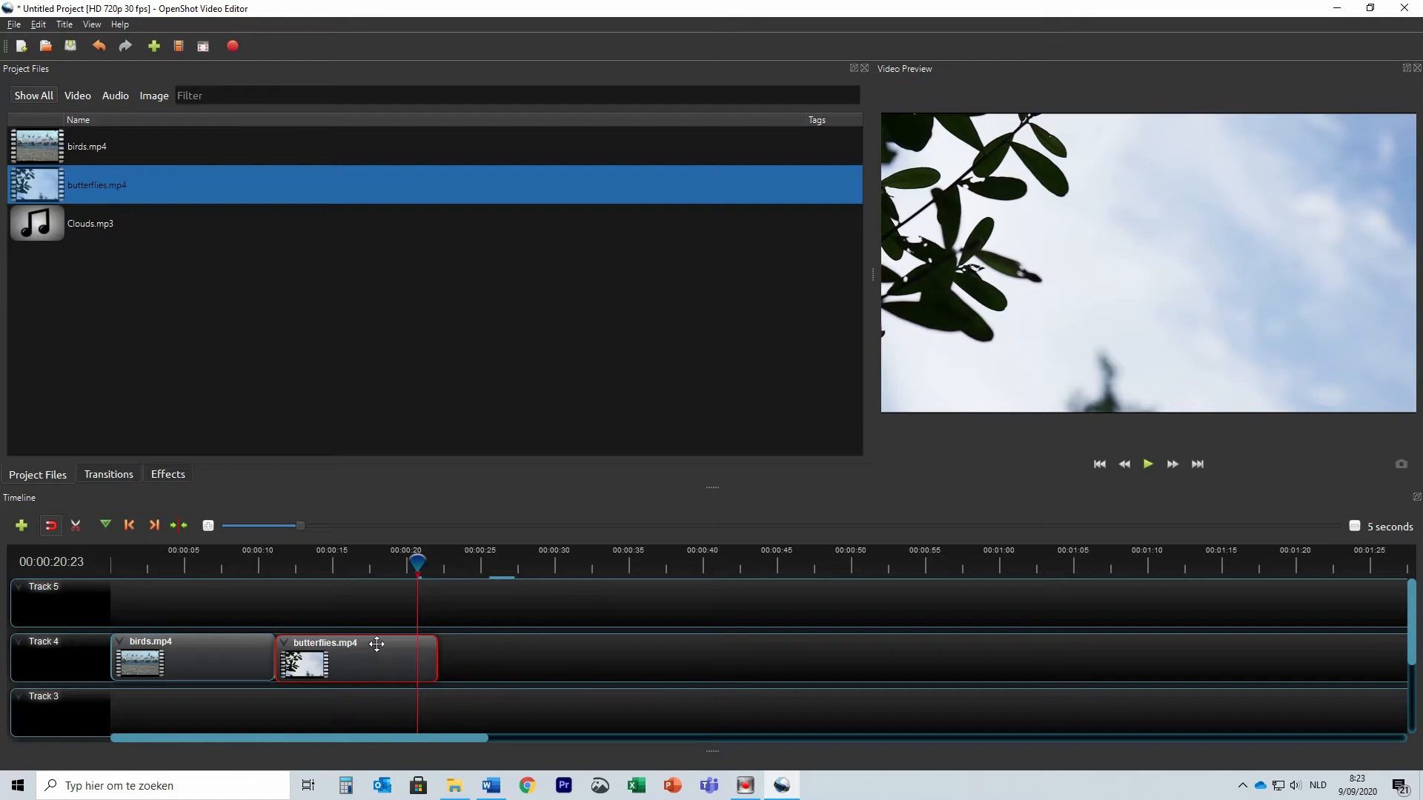
{"action": "left_click_drag", "start_coordinate": [418, 563], "coordinate": [222, 562]}
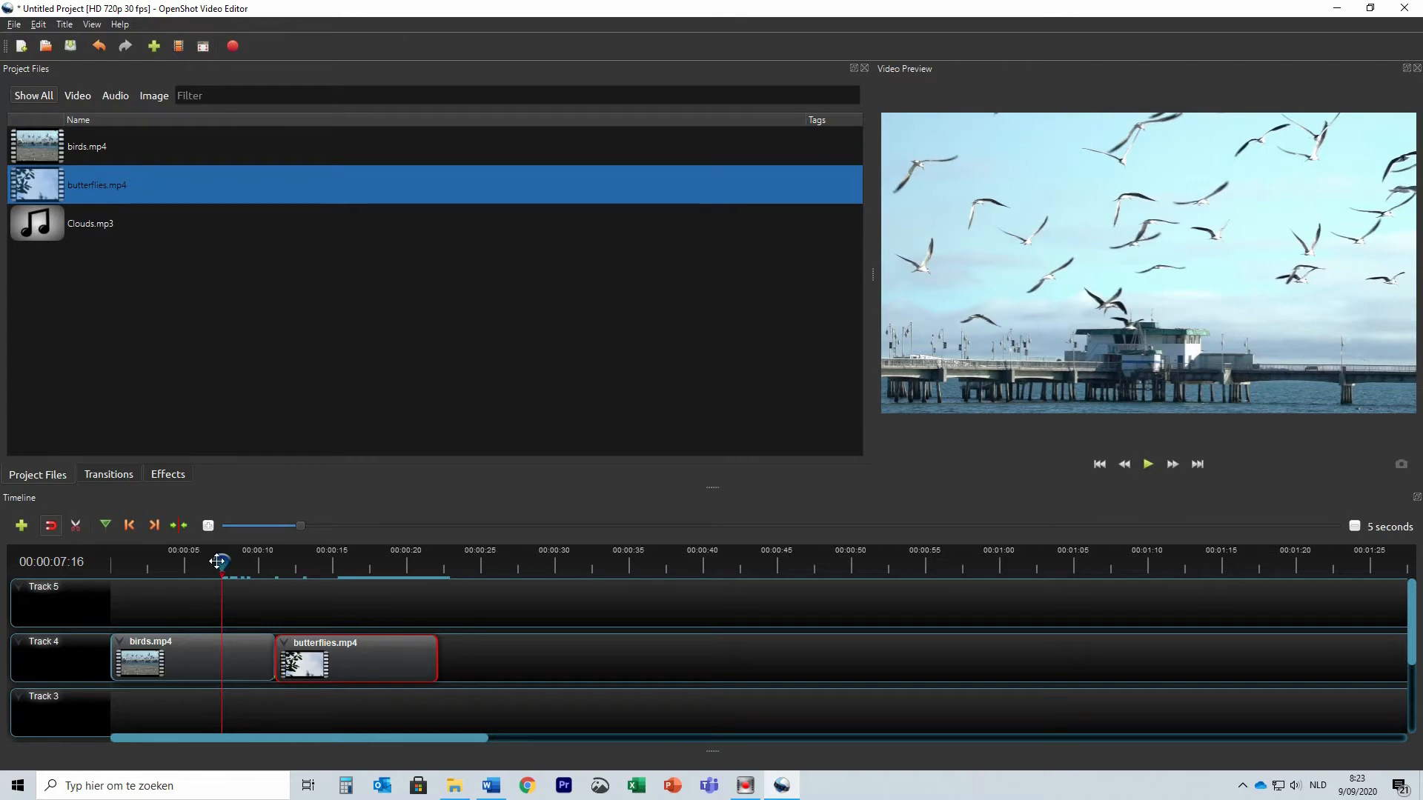
{"action": "left_click", "coordinate": [1149, 465]}
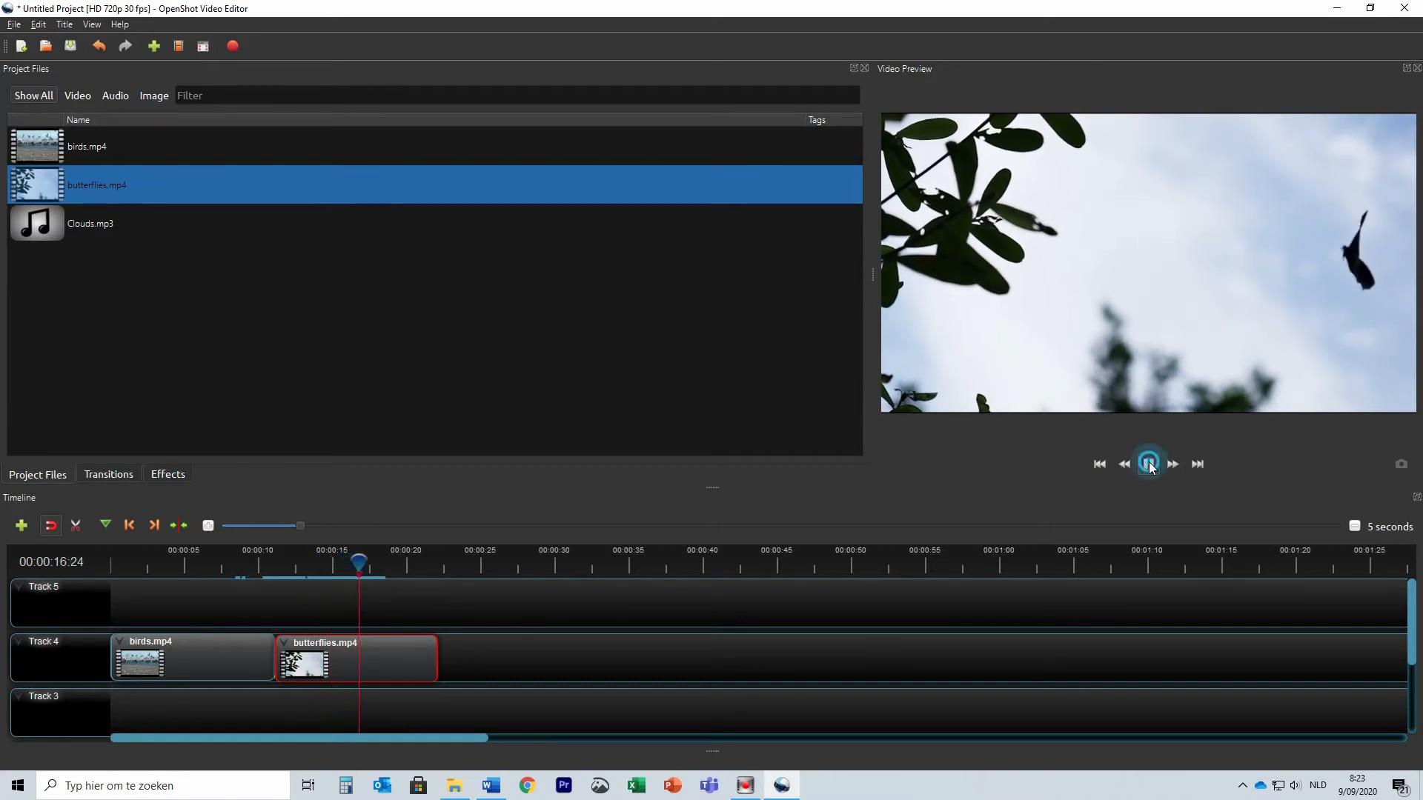
{"action": "left_click", "coordinate": [1149, 464]}
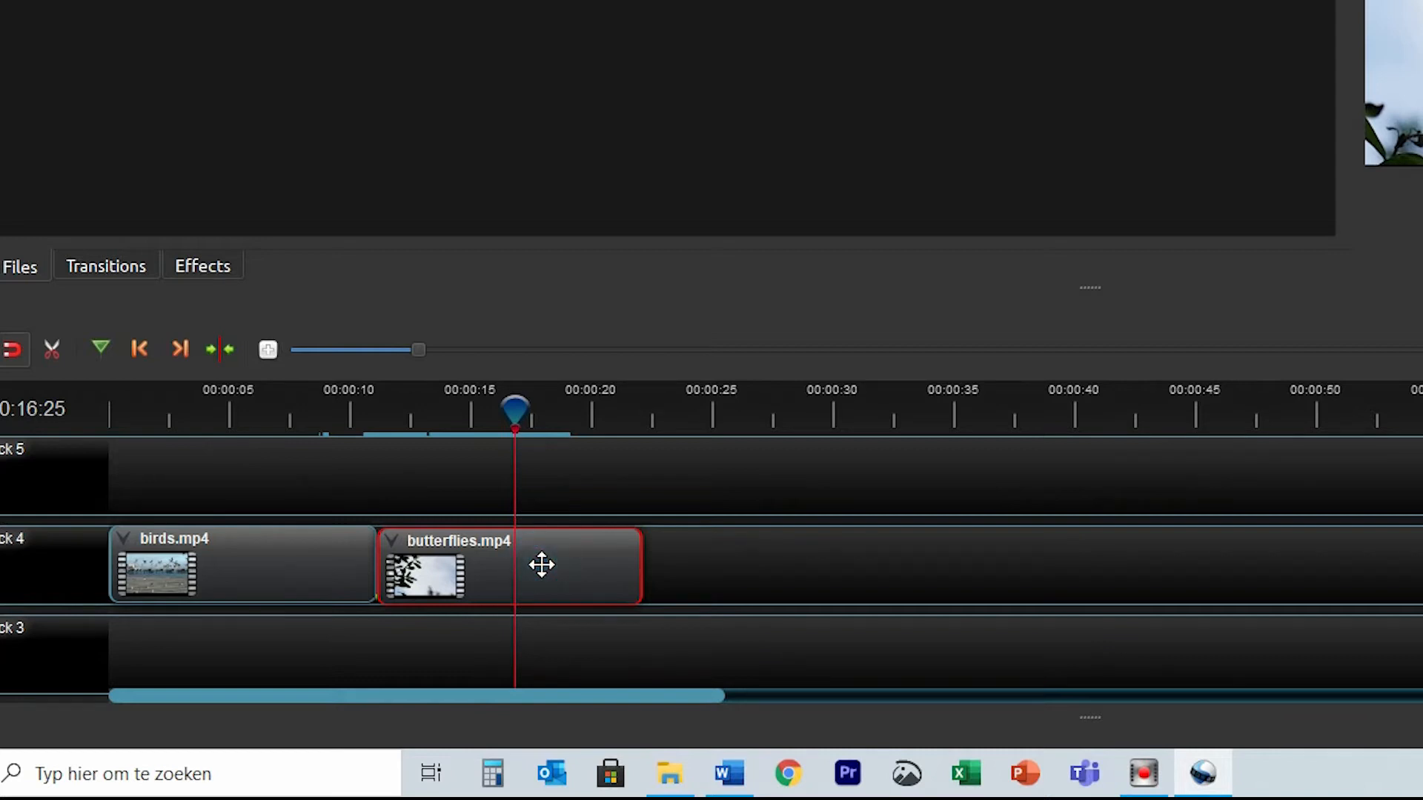
Step: Overlap the start of butterflies.mp4 with the end of birds.mp4 by about 2 seconds to create a transition, and play it back twice
{"action": "left_click_drag", "start_coordinate": [542, 565], "coordinate": [493, 567]}
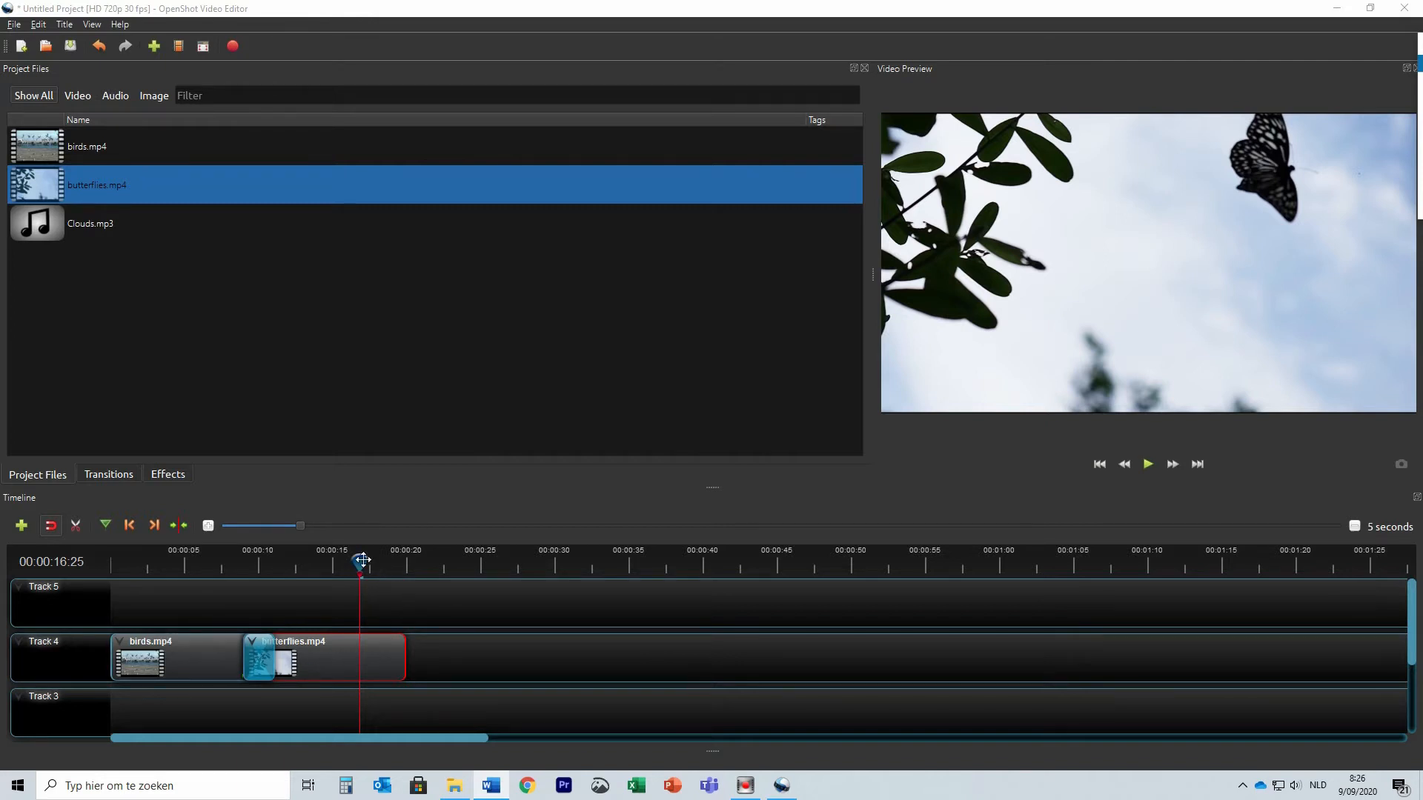
{"action": "left_click_drag", "start_coordinate": [362, 565], "coordinate": [214, 563]}
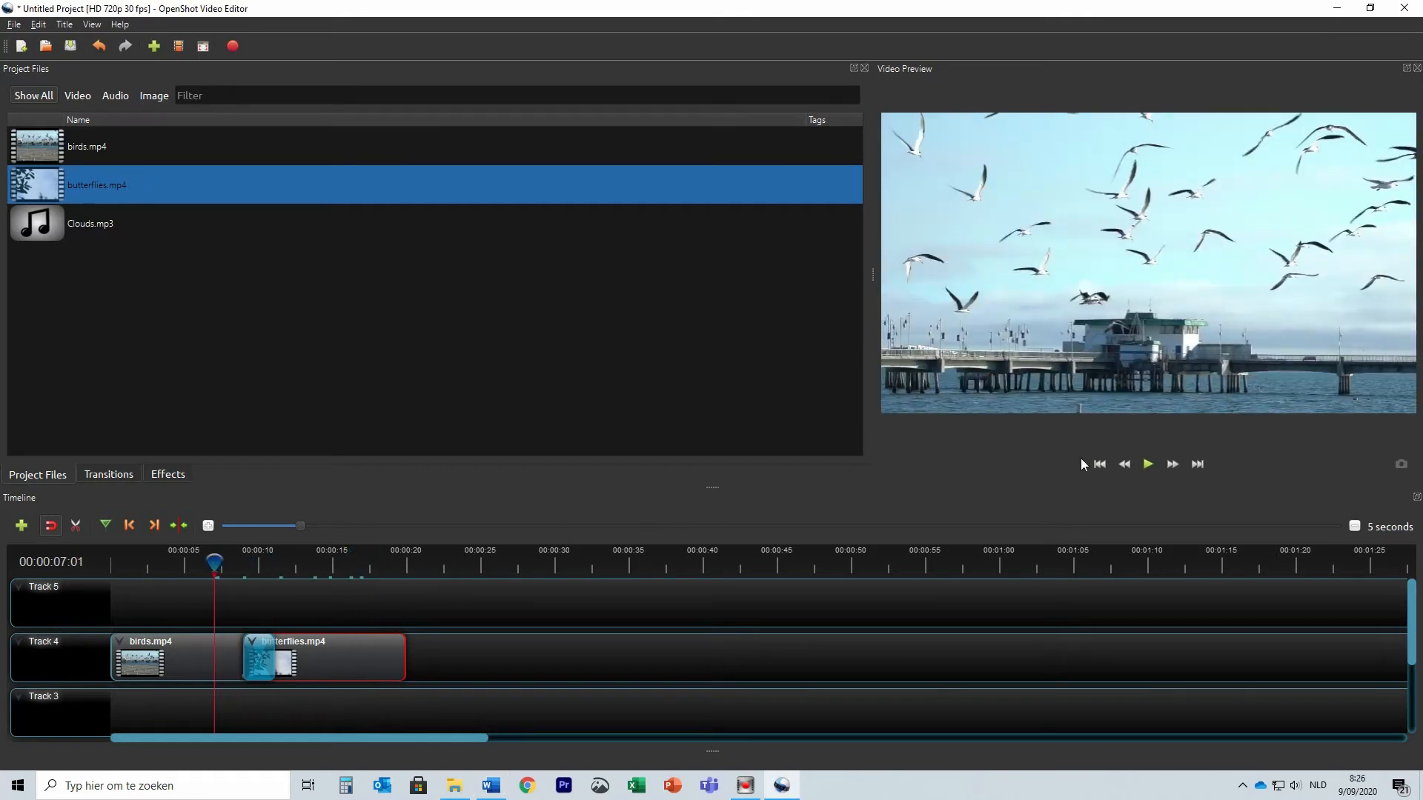
{"action": "left_click", "coordinate": [1148, 465]}
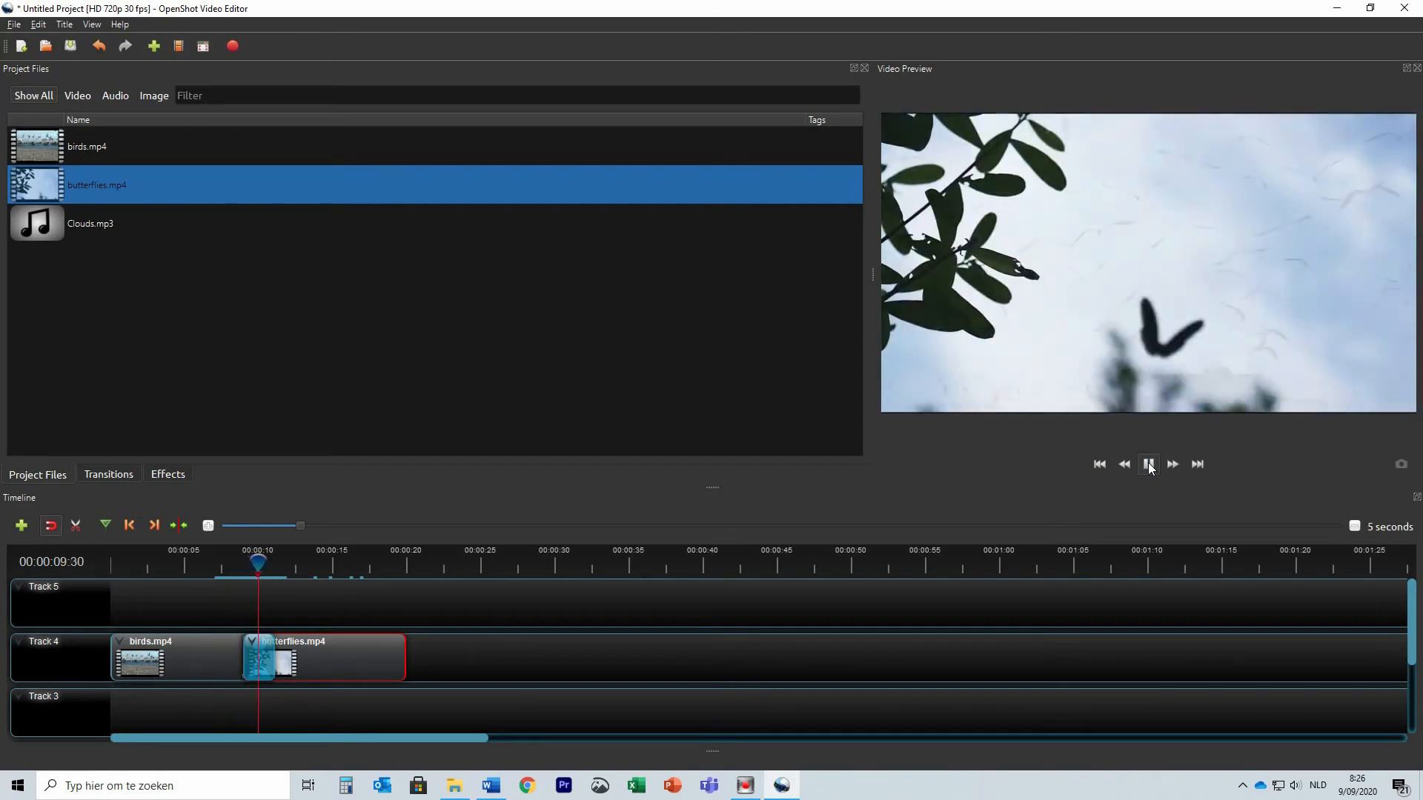
{"action": "left_click", "coordinate": [1149, 464]}
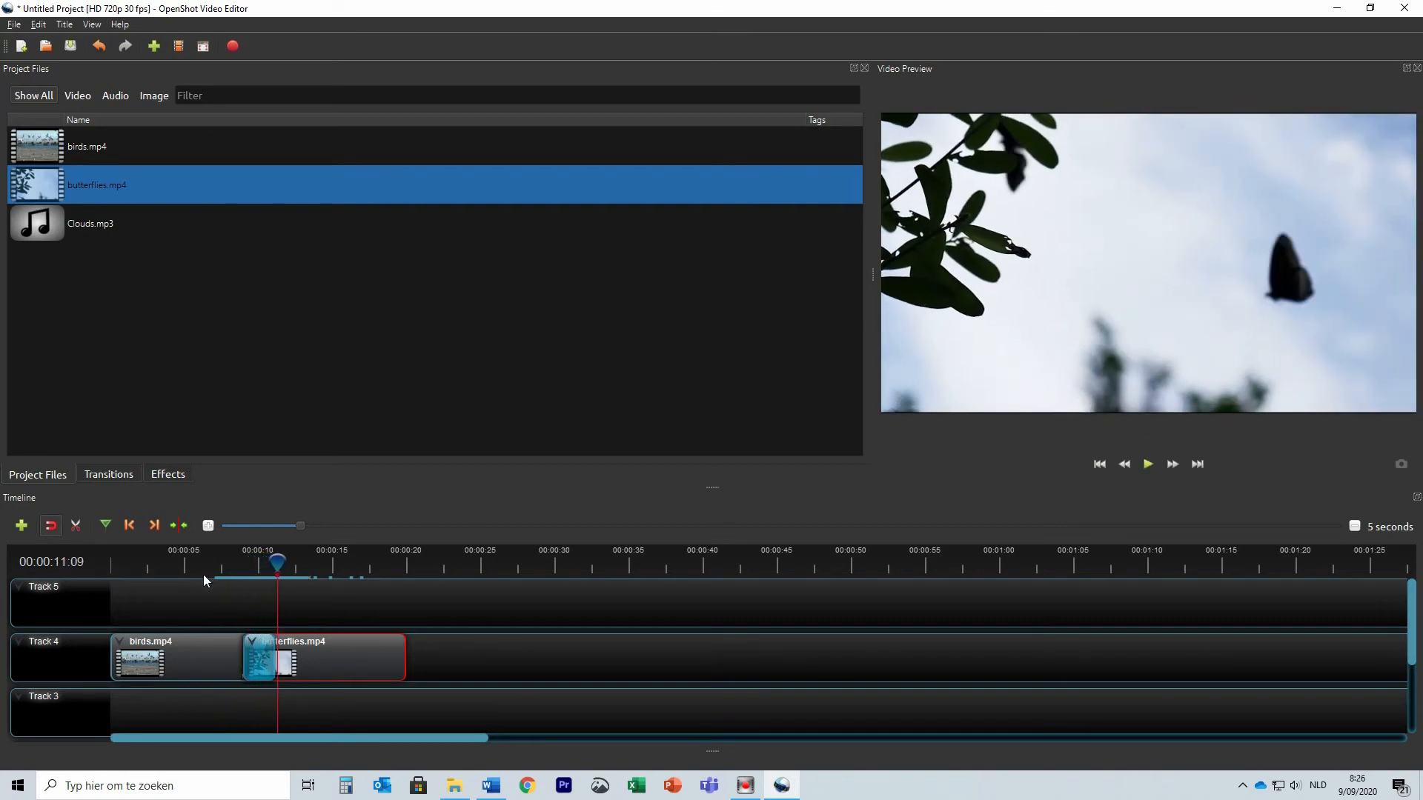
{"action": "left_click_drag", "start_coordinate": [273, 561], "coordinate": [206, 561]}
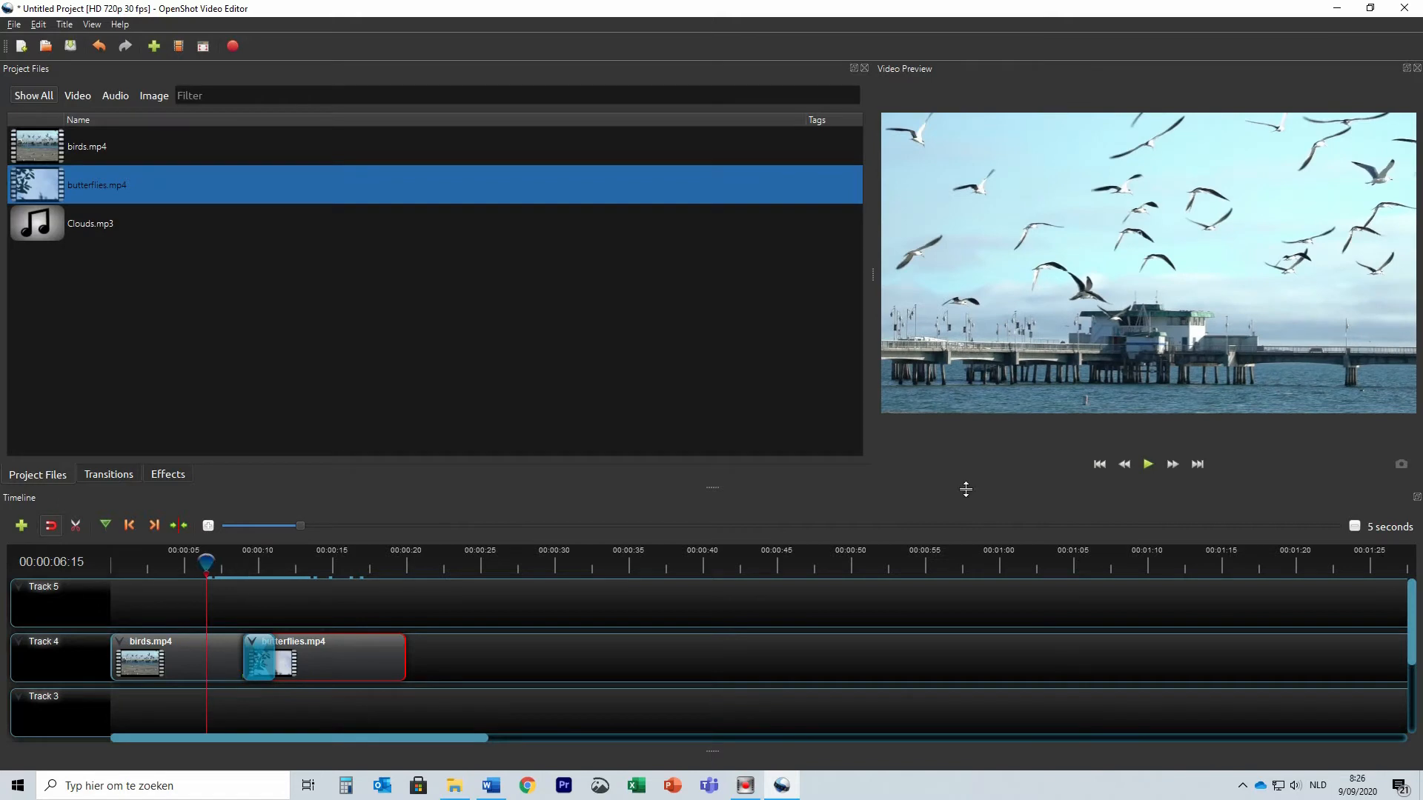
{"action": "left_click", "coordinate": [1149, 464]}
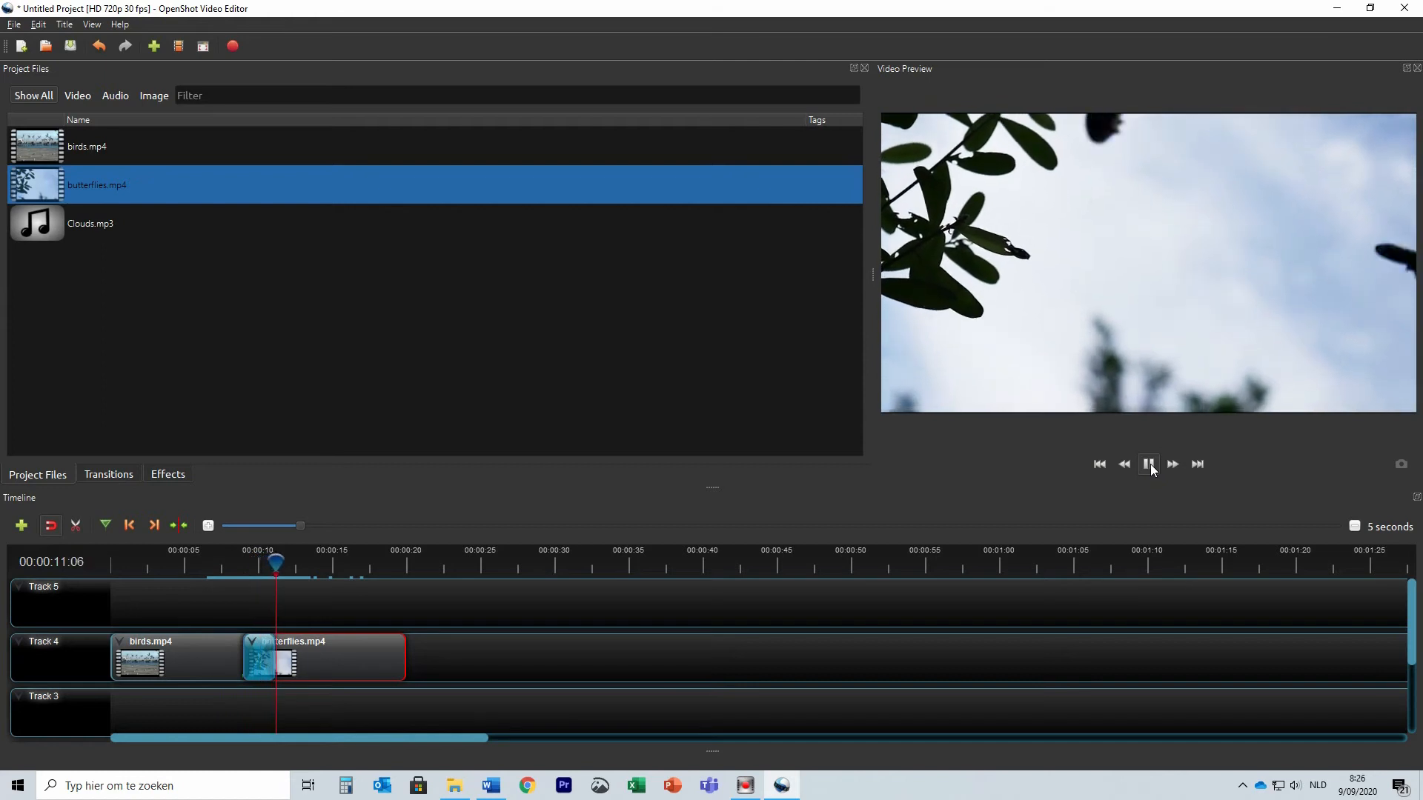
{"action": "left_click", "coordinate": [1149, 465]}
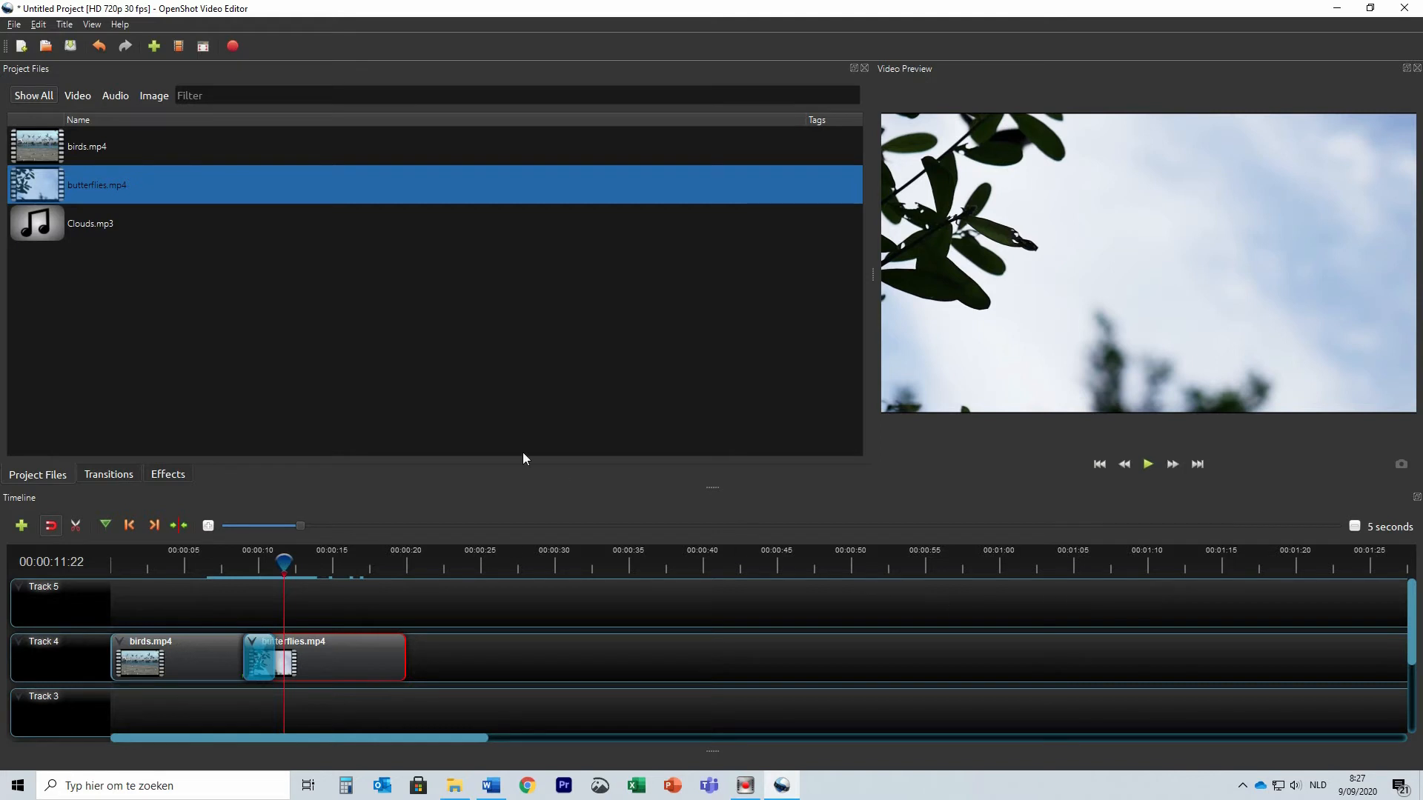
Step: Add Clouds.mp3 at the start of Track 3 and play the project from near the beginning across the transition
{"action": "left_click", "coordinate": [145, 229]}
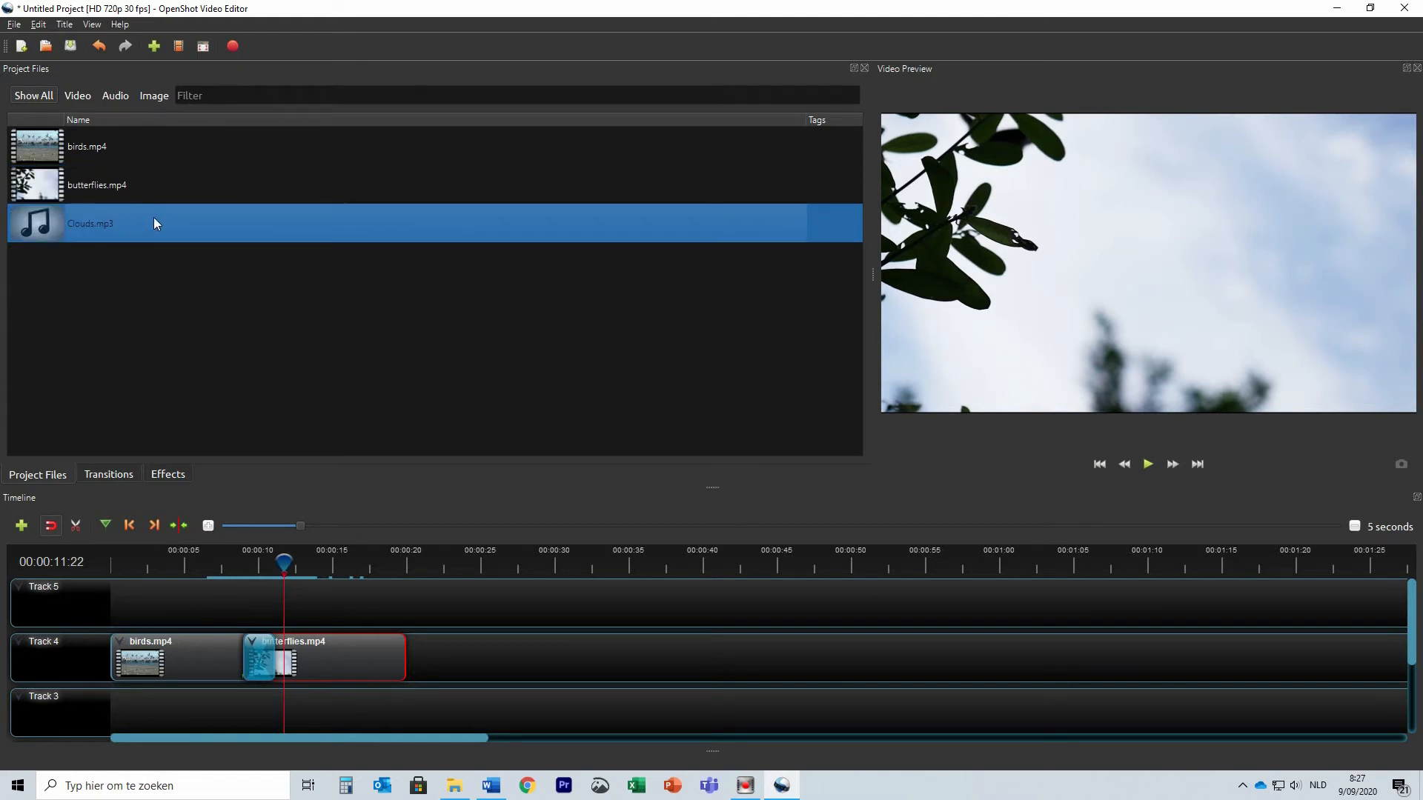
{"action": "left_click_drag", "start_coordinate": [153, 224], "coordinate": [109, 695]}
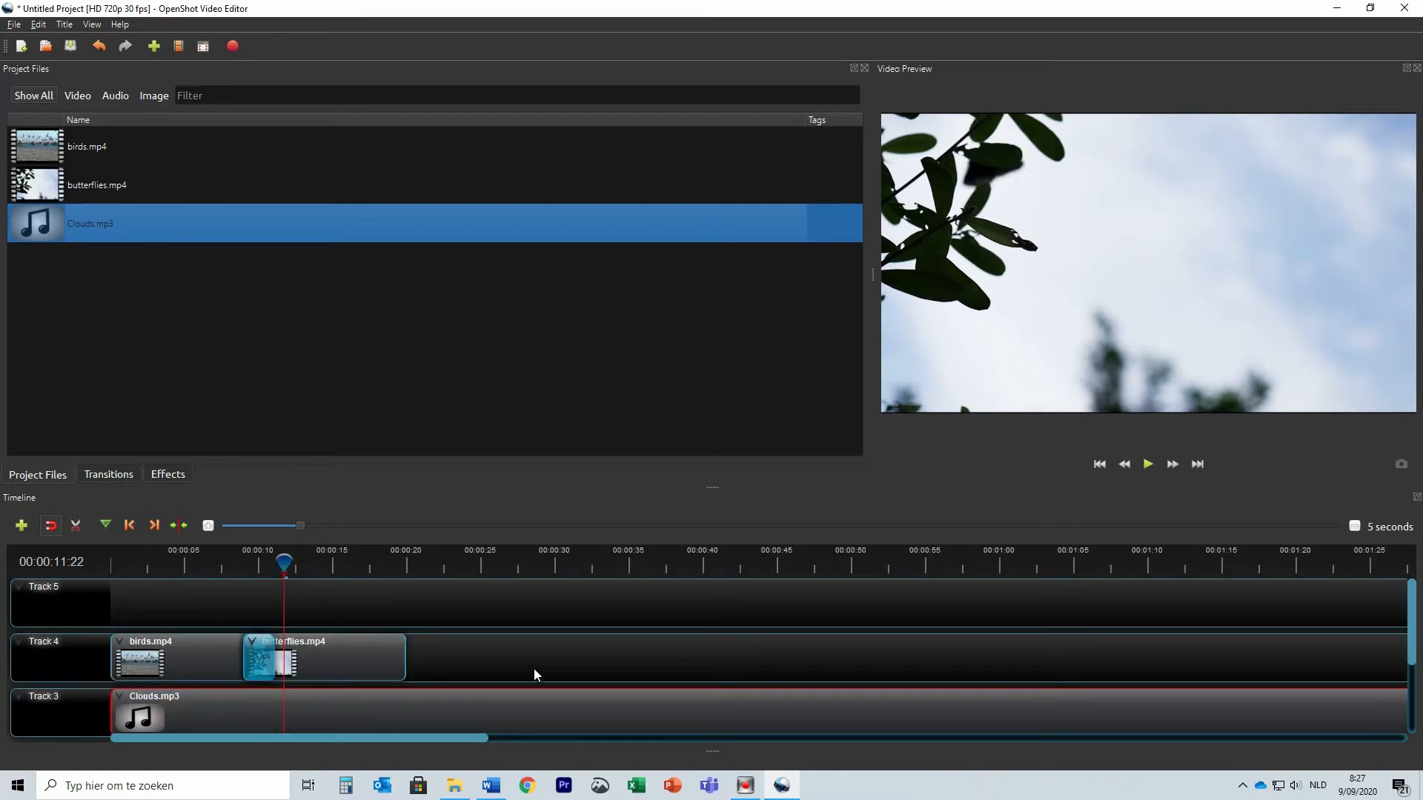
{"action": "left_click", "coordinate": [130, 563]}
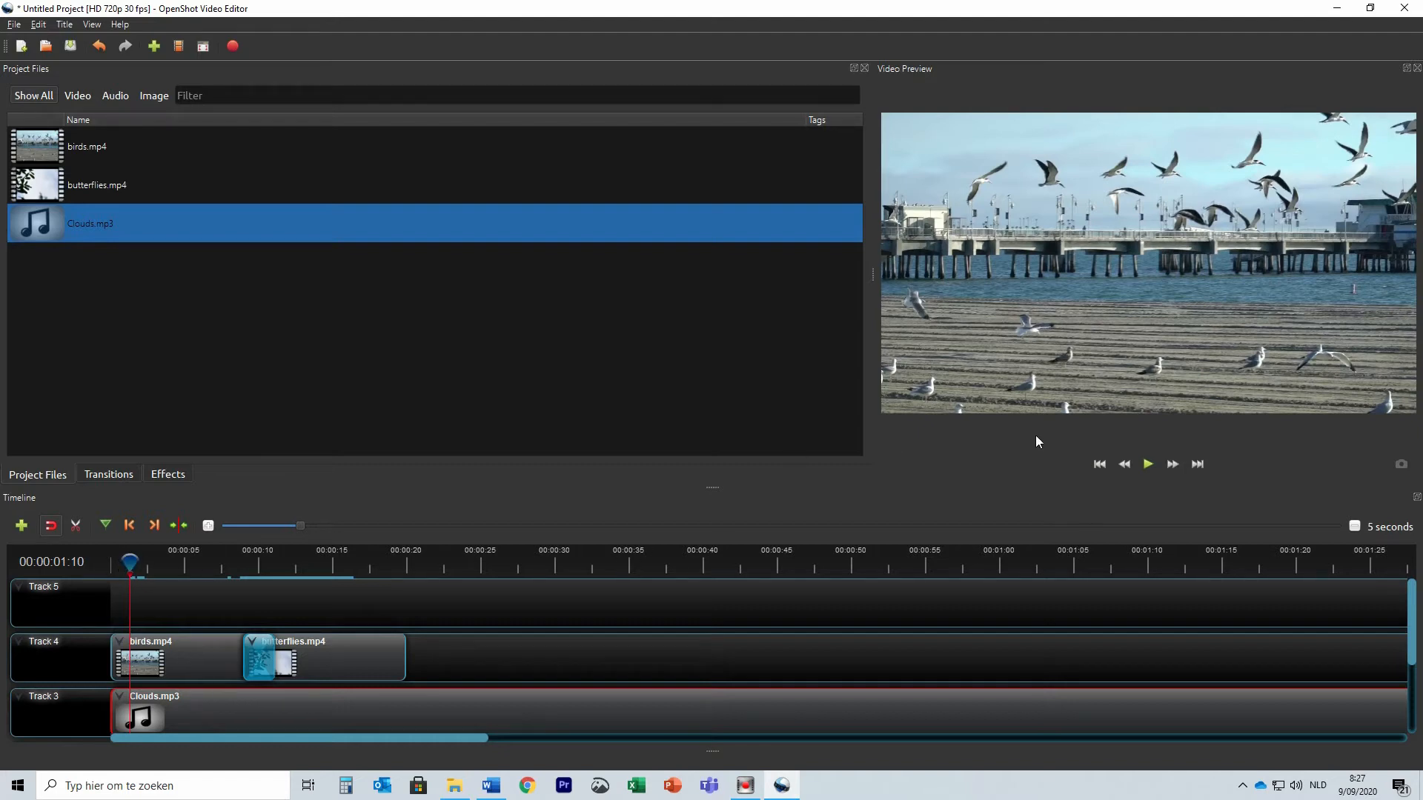
{"action": "left_click", "coordinate": [1148, 465]}
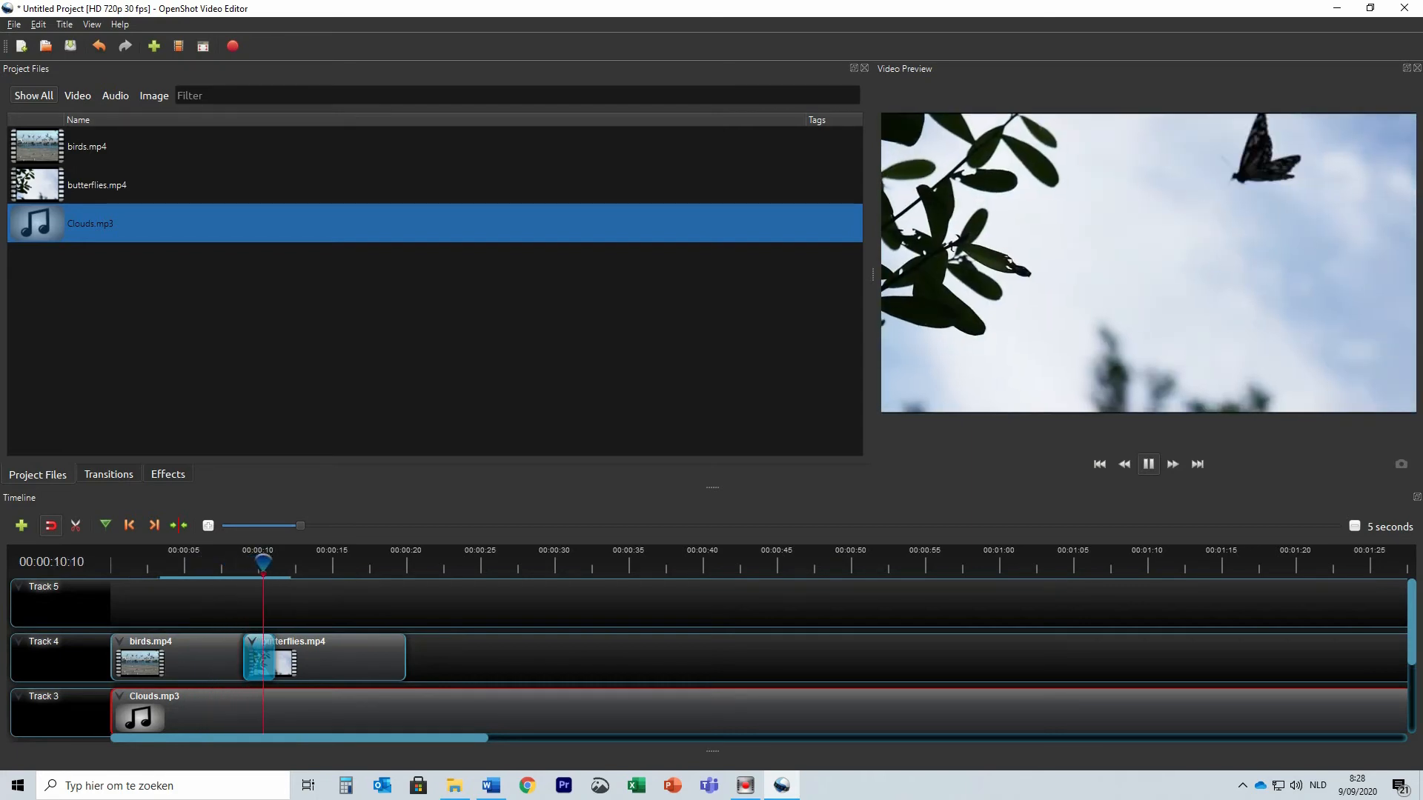
{"action": "left_click", "coordinate": [1150, 466]}
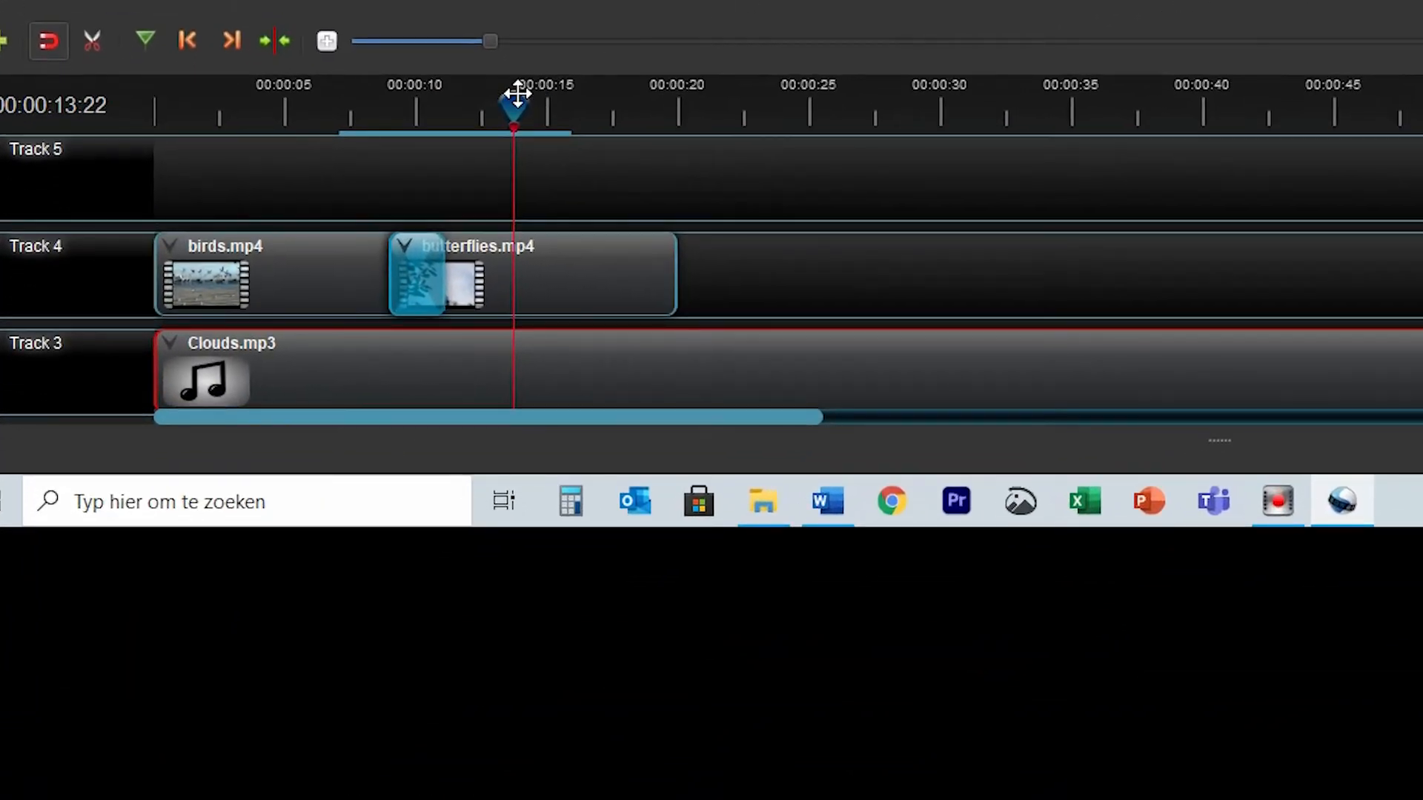
Step: Slice Clouds.mp3 at the end of butterflies.mp4 (00:00:19:27), keeping only the left side
{"action": "left_click_drag", "start_coordinate": [517, 92], "coordinate": [676, 100]}
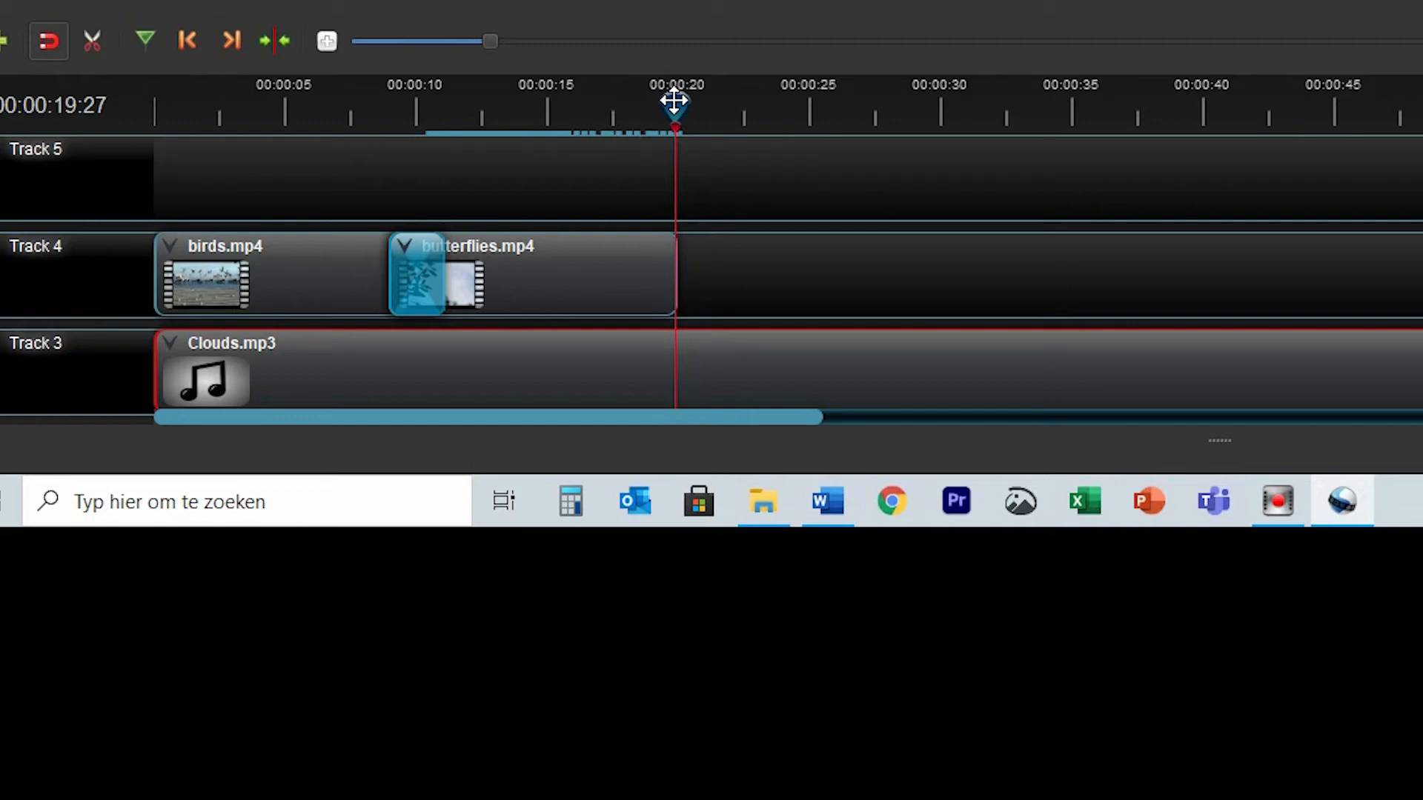
{"action": "right_click", "coordinate": [618, 377]}
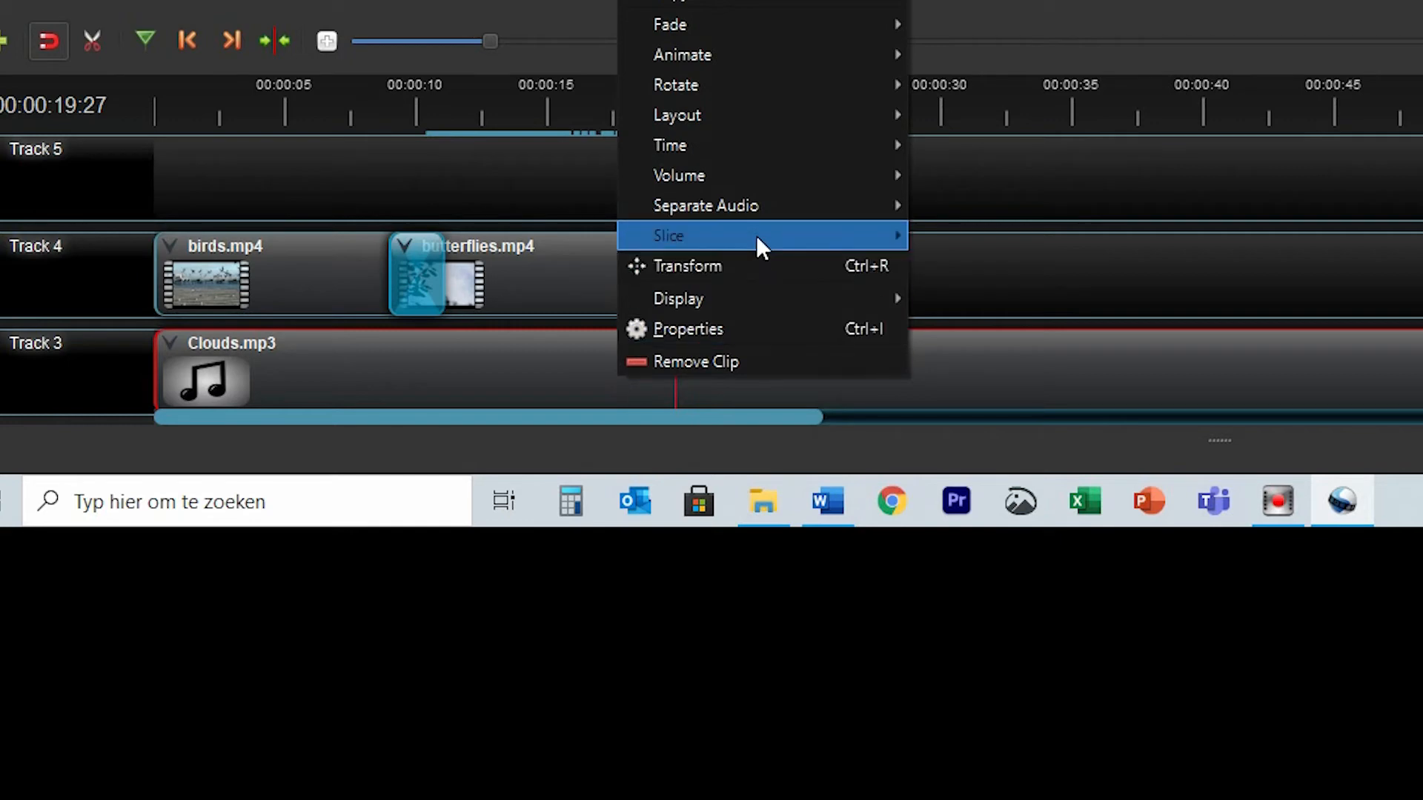
{"action": "mouse_move", "coordinate": [758, 238]}
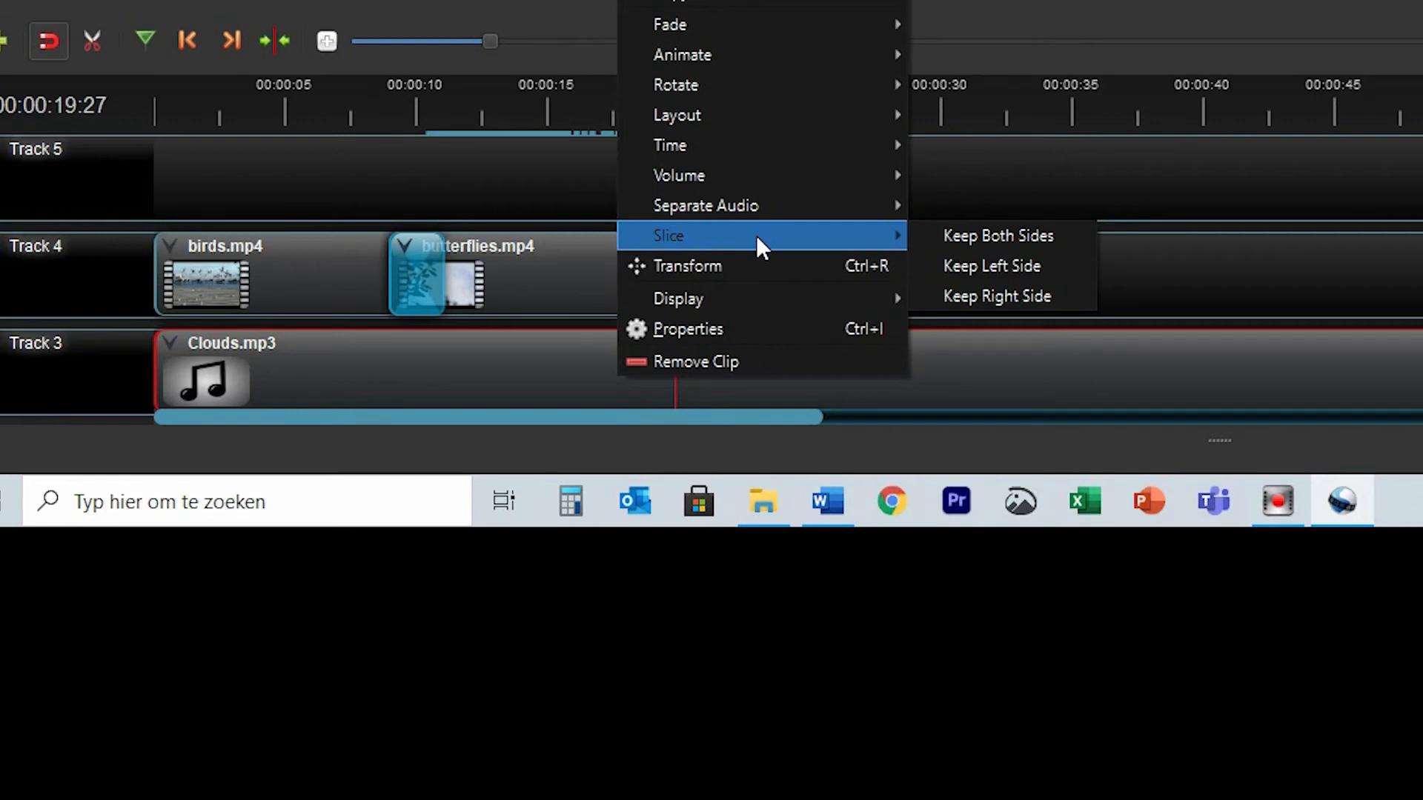
{"action": "left_click", "coordinate": [1002, 265]}
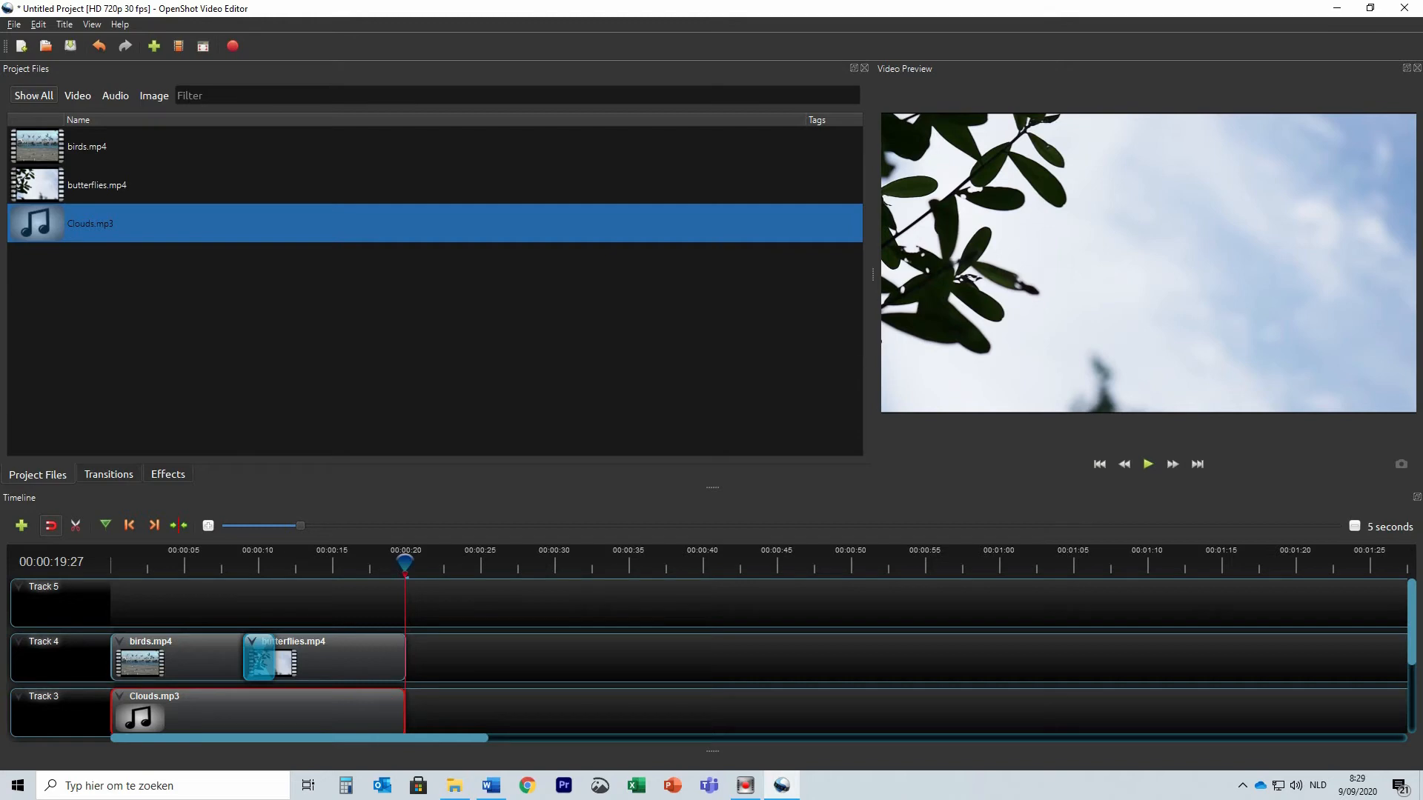
Step: Start a new title from the Gold 1 template with the Line 1 text "birds and butterflies"
{"action": "left_click", "coordinate": [65, 27]}
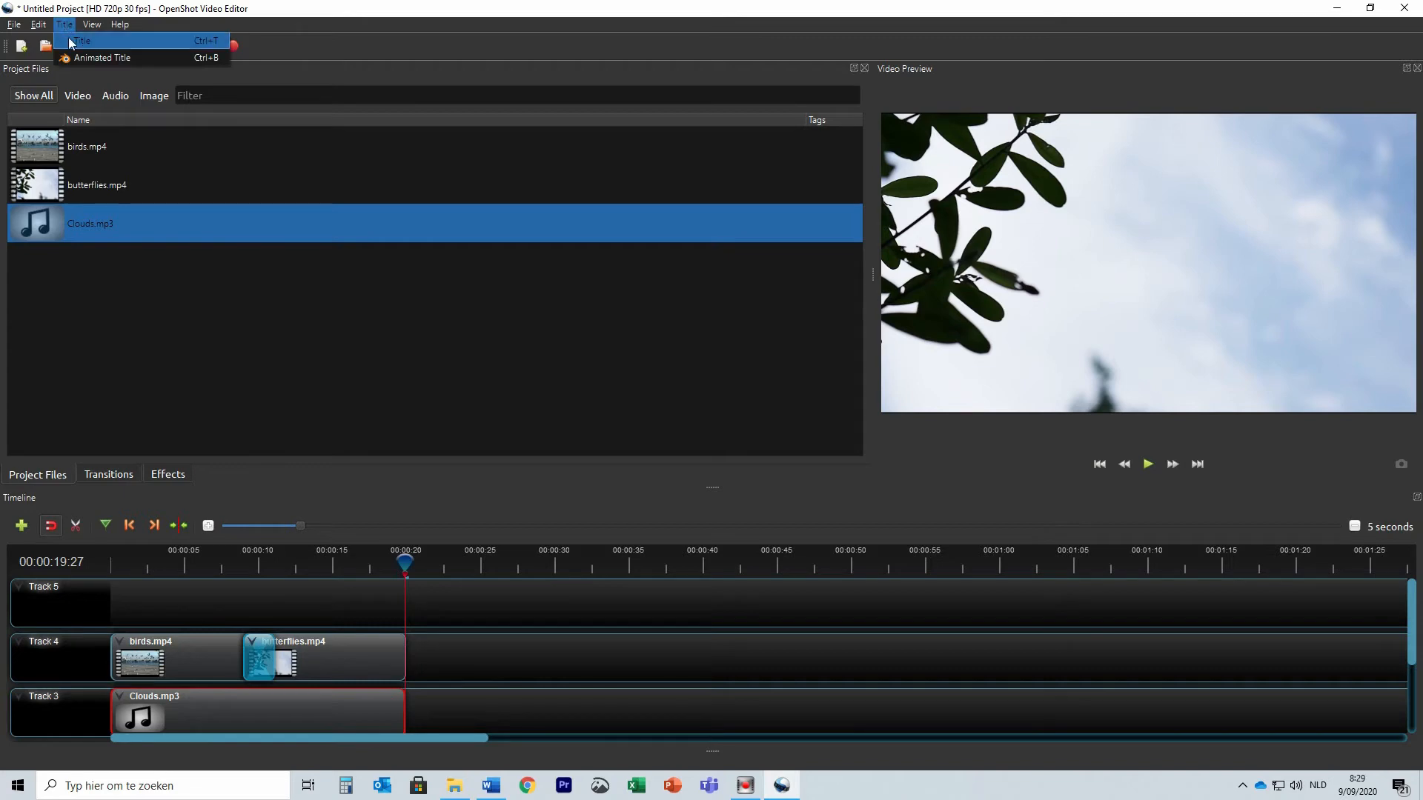
{"action": "left_click", "coordinate": [72, 42]}
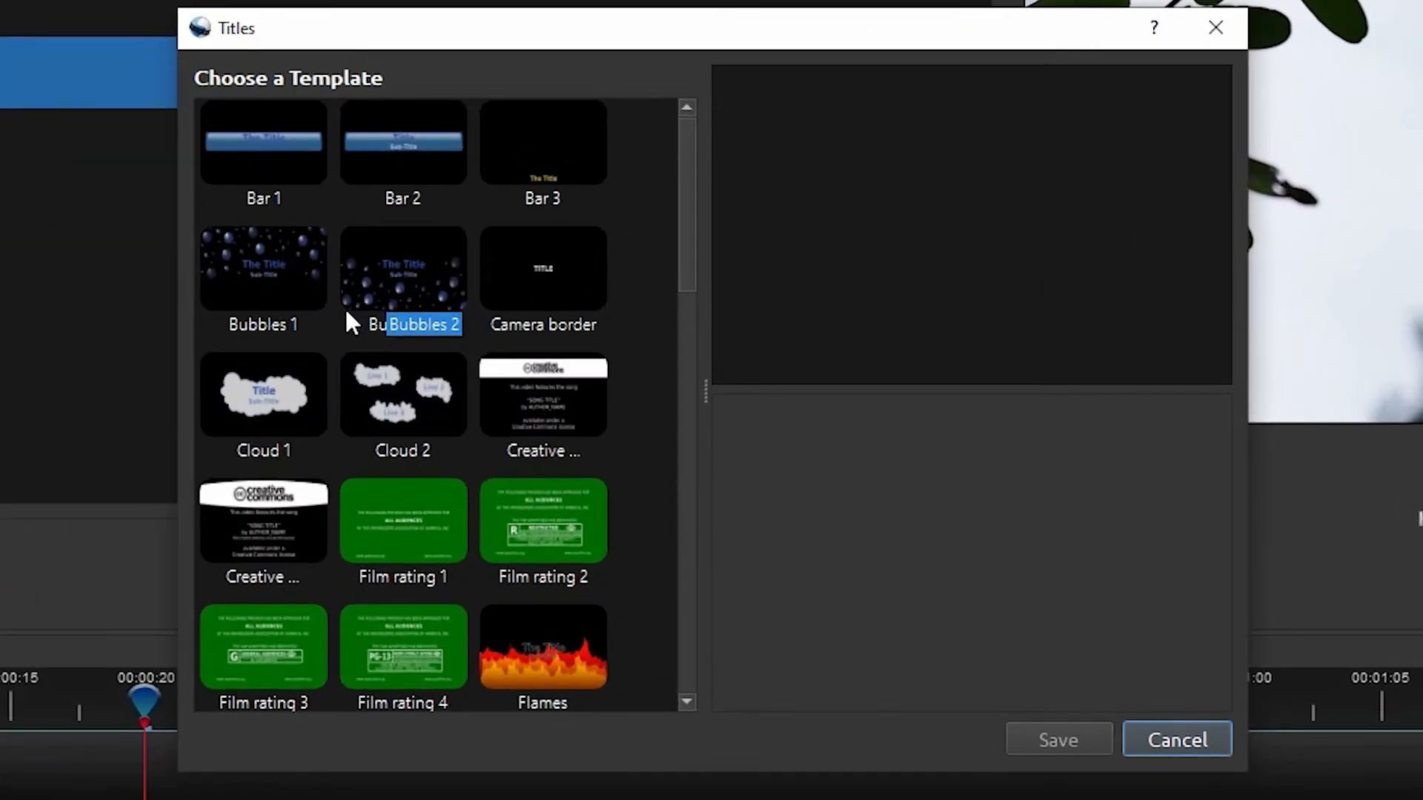
{"action": "scroll", "coordinate": [507, 363], "scroll_direction": "down", "scroll_amount": 3}
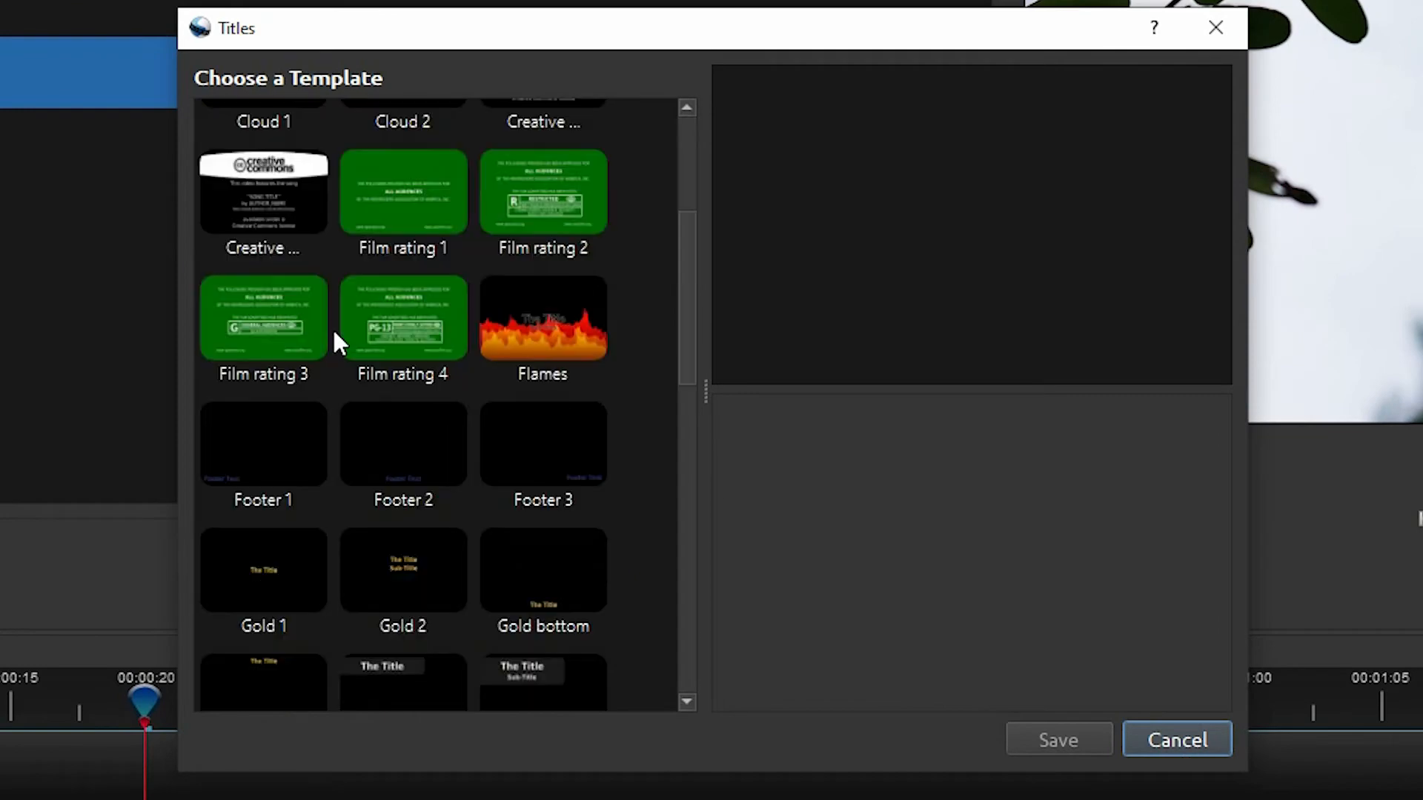
{"action": "left_click", "coordinate": [268, 569]}
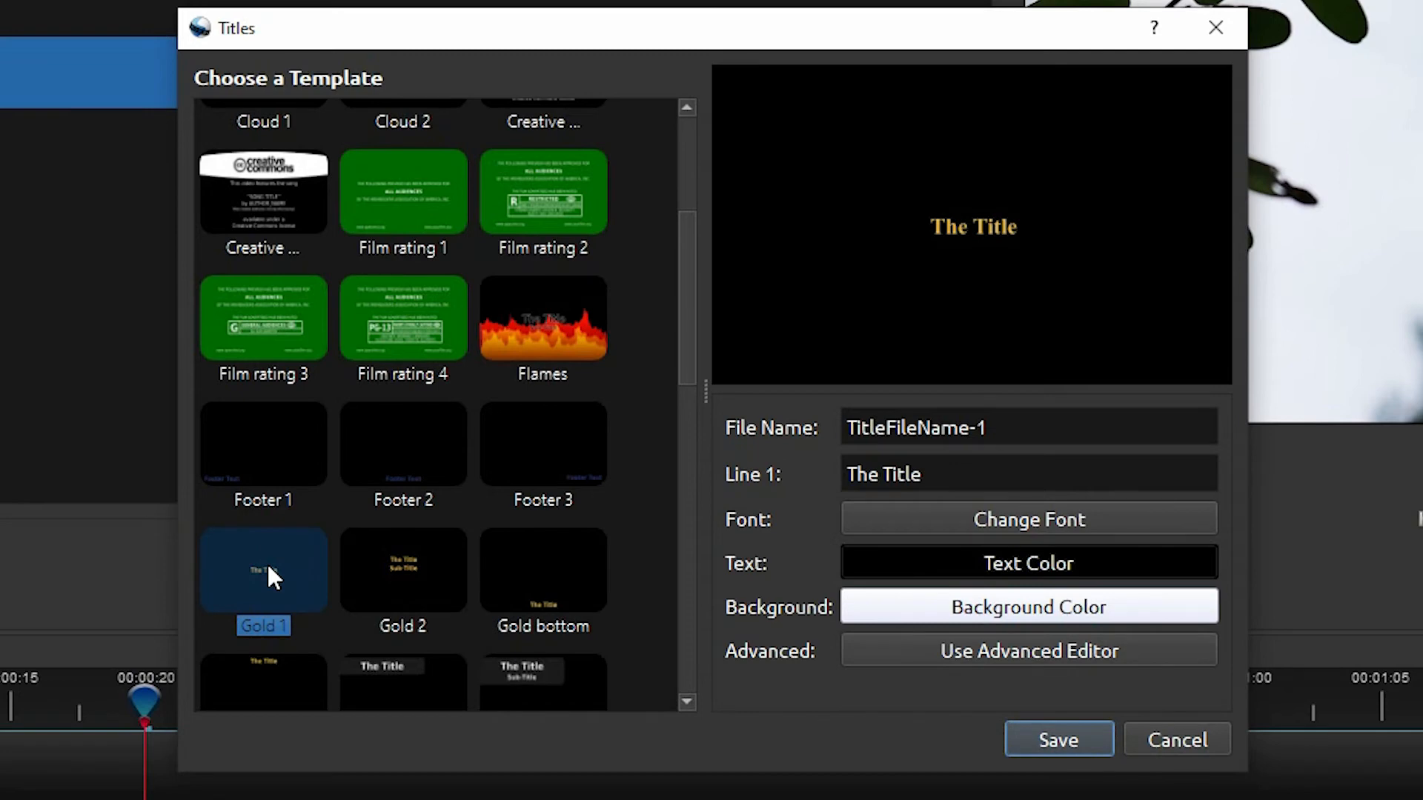
{"action": "triple_click", "coordinate": [993, 471]}
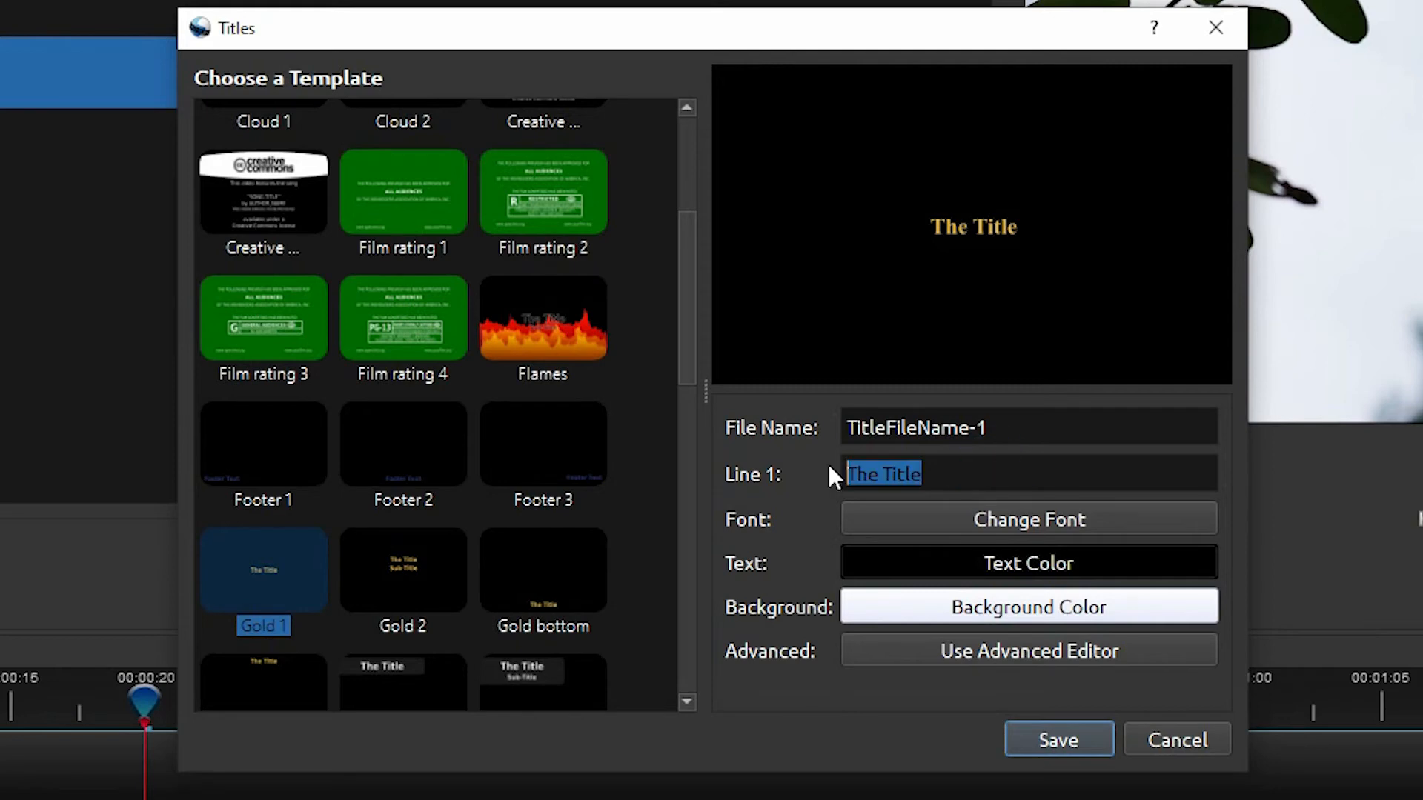
{"action": "type", "text": "b"}
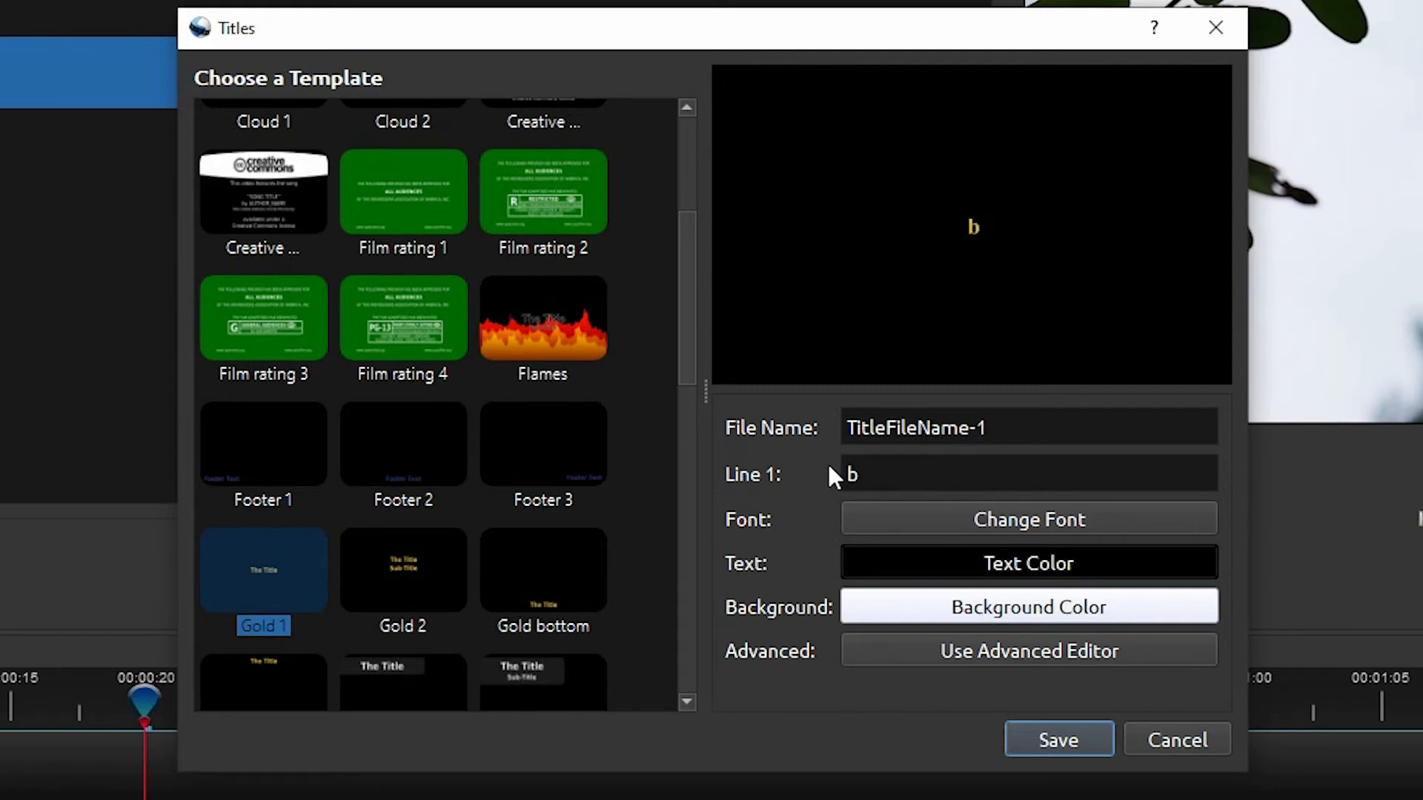
{"action": "type", "text": "irds and butt"}
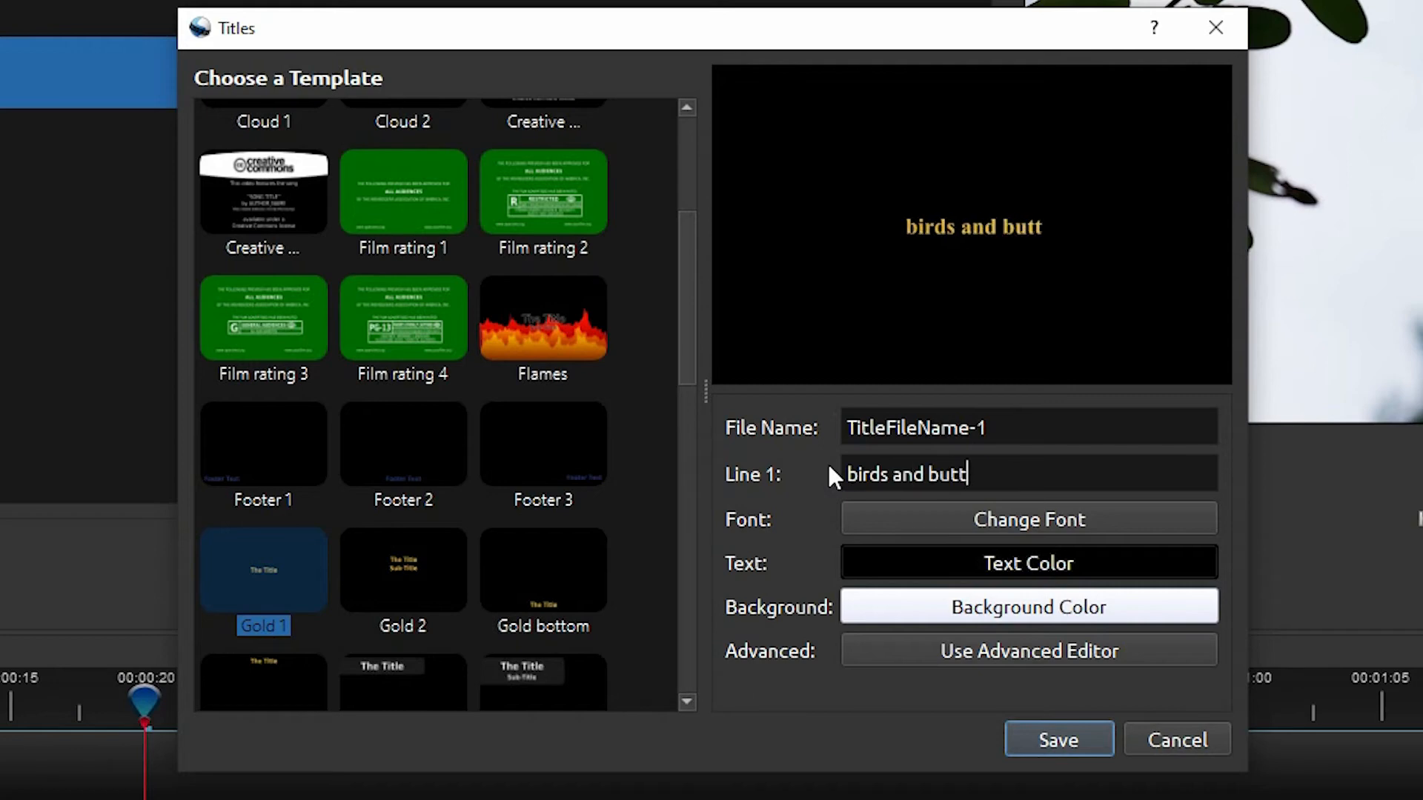
{"action": "type", "text": "erflies"}
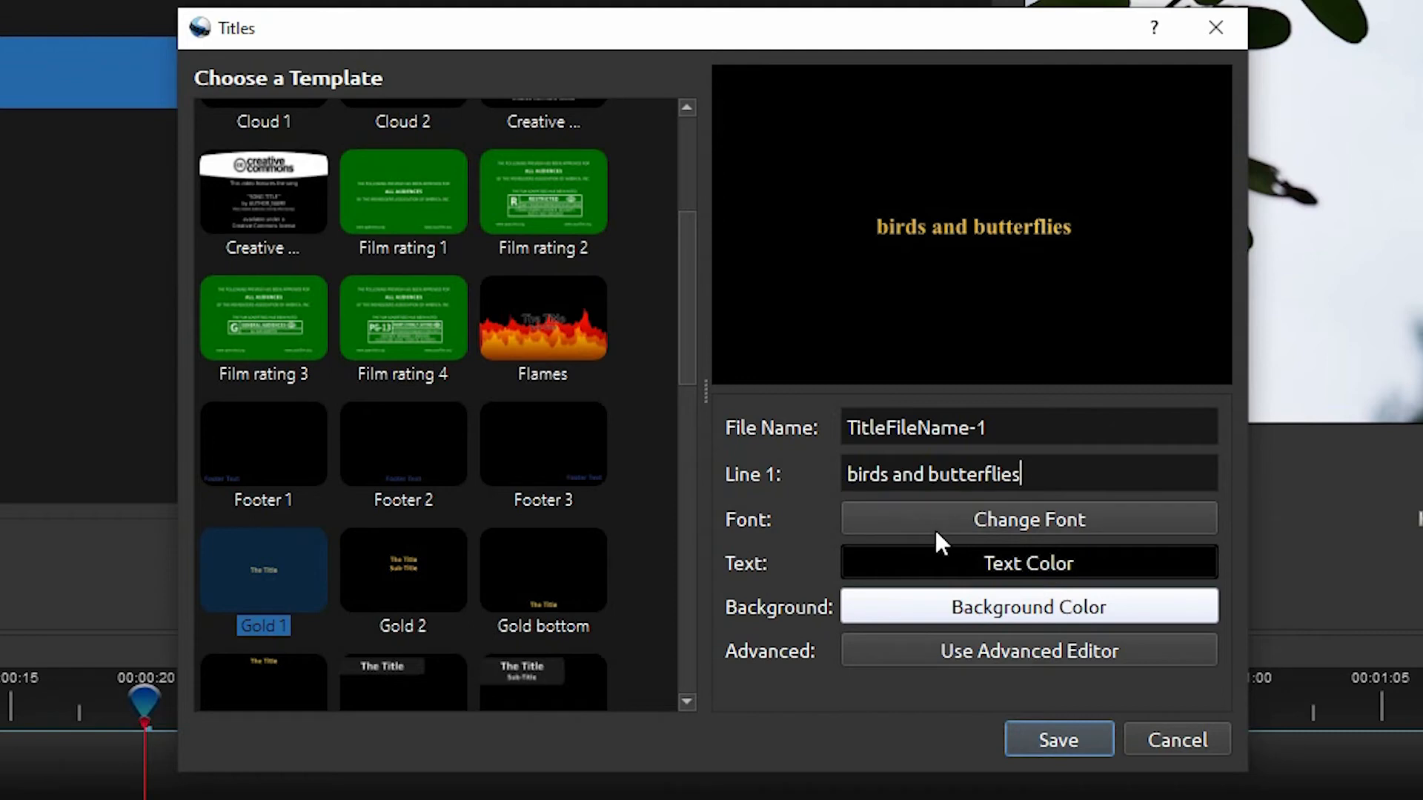
Step: Set the title's font to Ubuntu Regular, size 24
{"action": "left_click", "coordinate": [955, 521]}
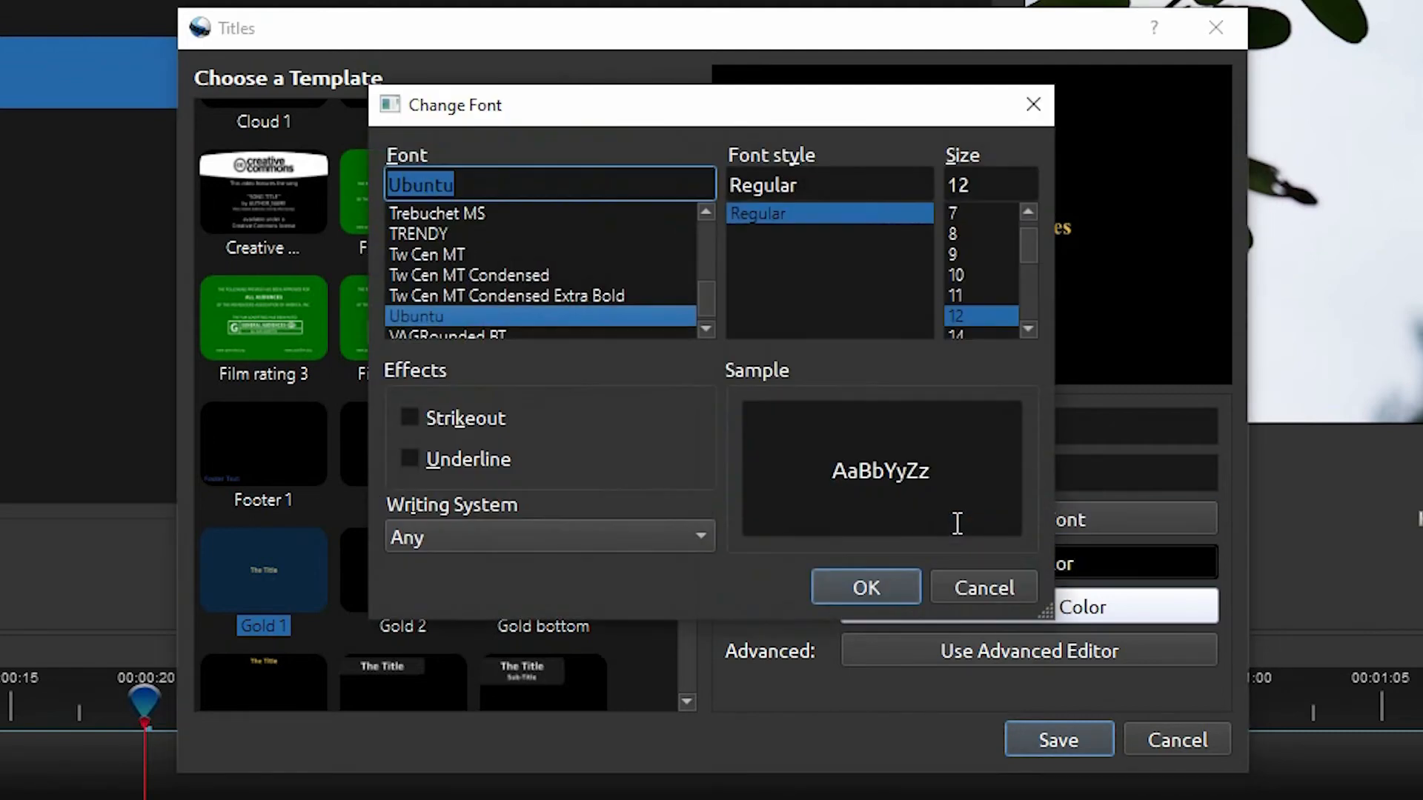
{"action": "left_click", "coordinate": [1028, 329]}
{"action": "left_click", "coordinate": [1028, 329]}
{"action": "left_click", "coordinate": [1028, 329]}
{"action": "left_click", "coordinate": [1028, 329]}
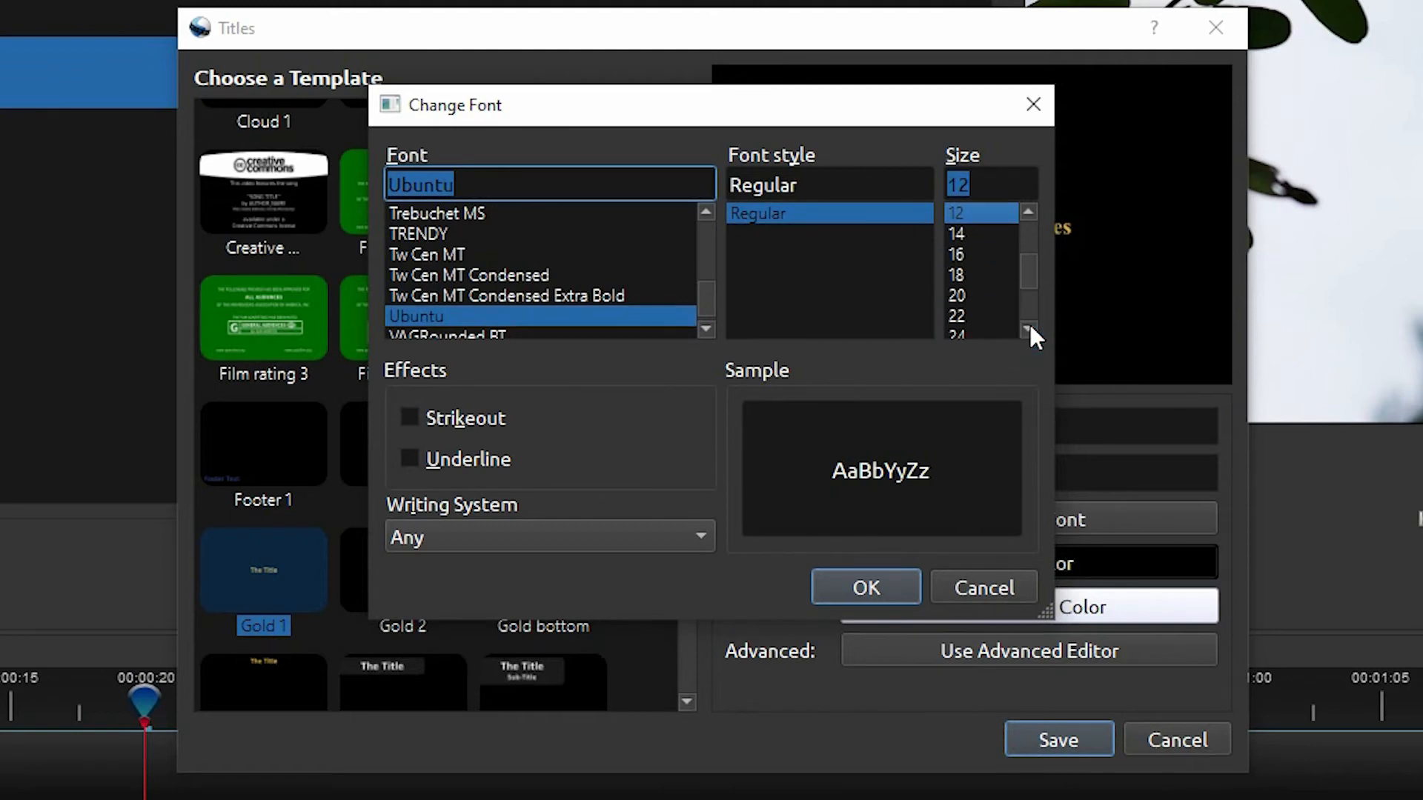
{"action": "left_click", "coordinate": [1028, 329]}
{"action": "left_click", "coordinate": [1028, 329]}
{"action": "left_click", "coordinate": [964, 295]}
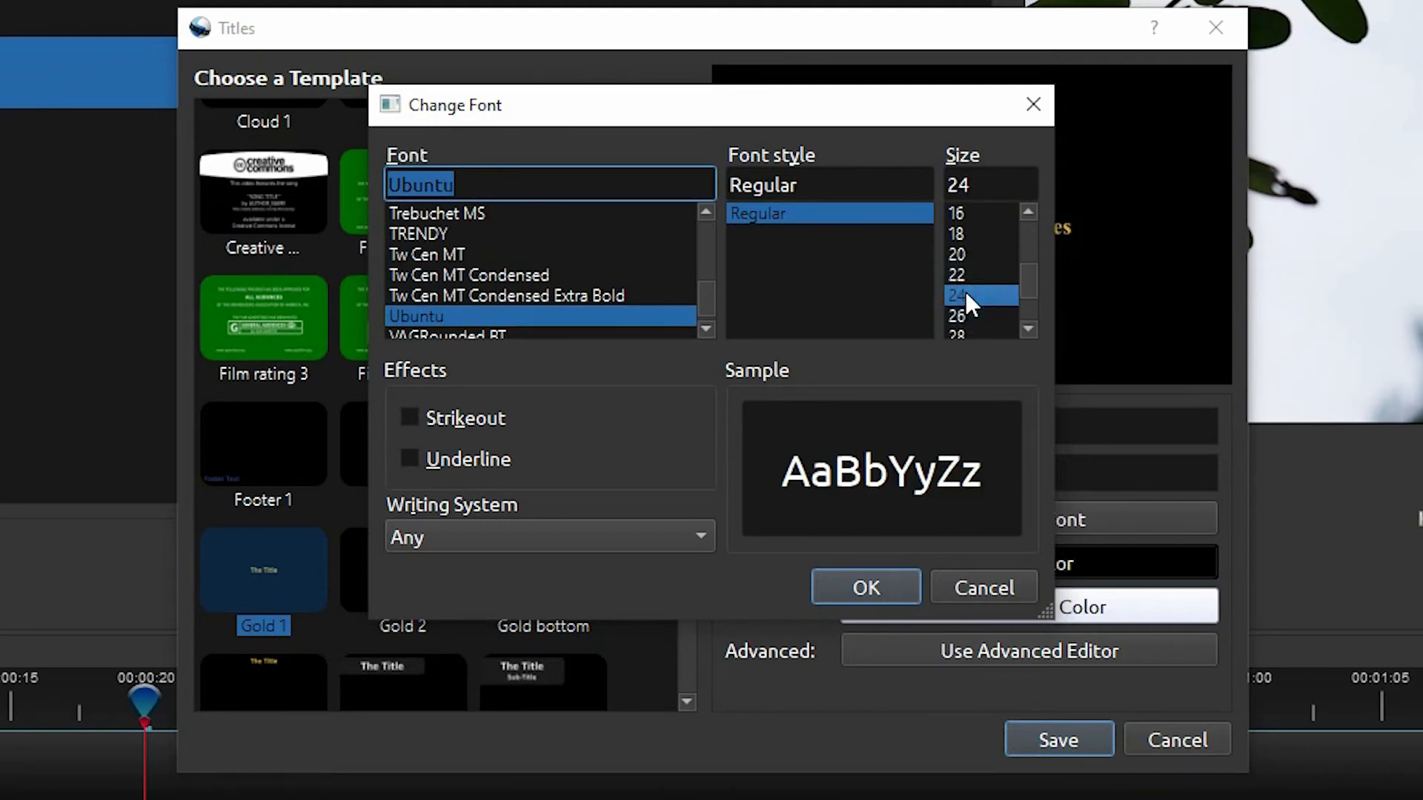
{"action": "left_click", "coordinate": [860, 586]}
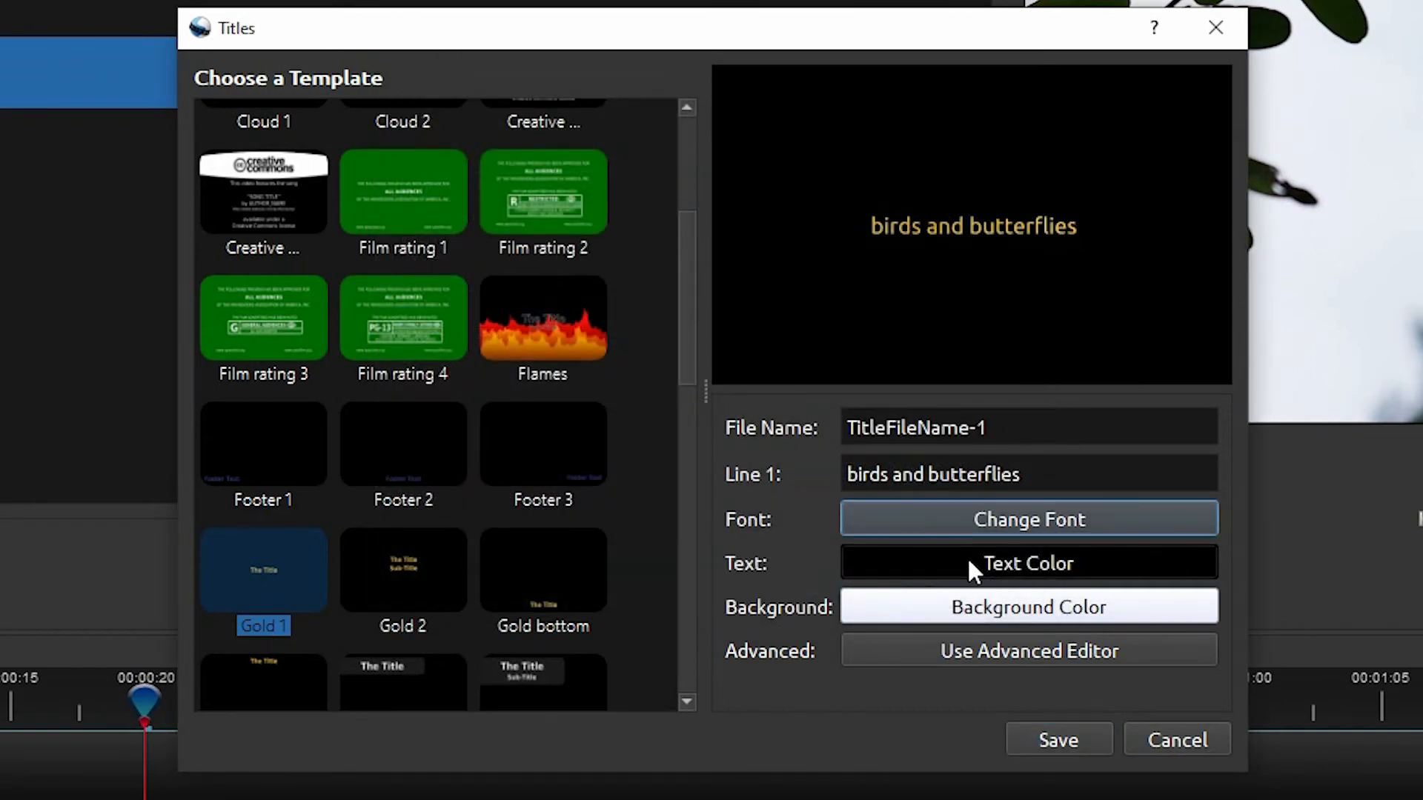
Step: Set the title's text color to light yellow #ffff7f and save the title to the project files
{"action": "left_click", "coordinate": [968, 559]}
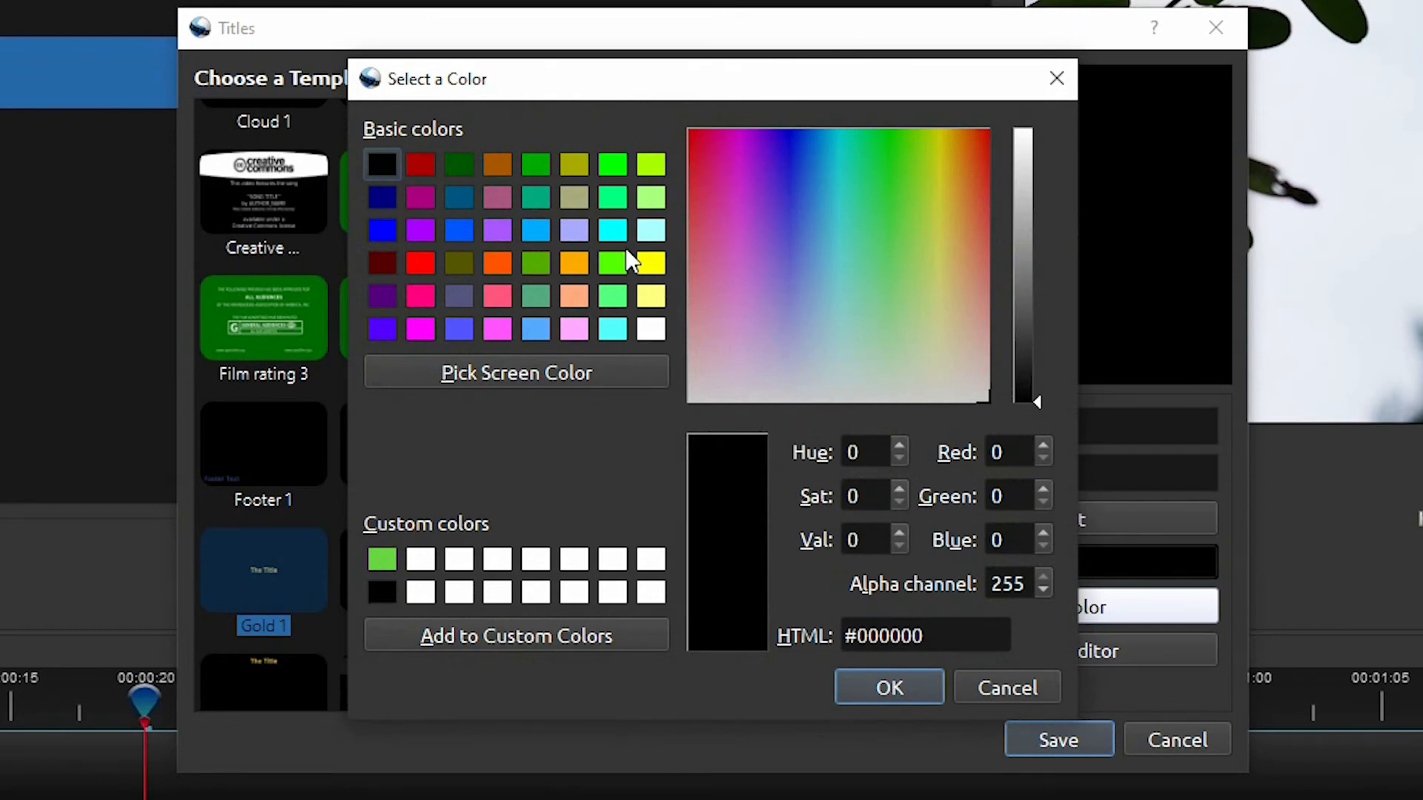
{"action": "left_click", "coordinate": [650, 301]}
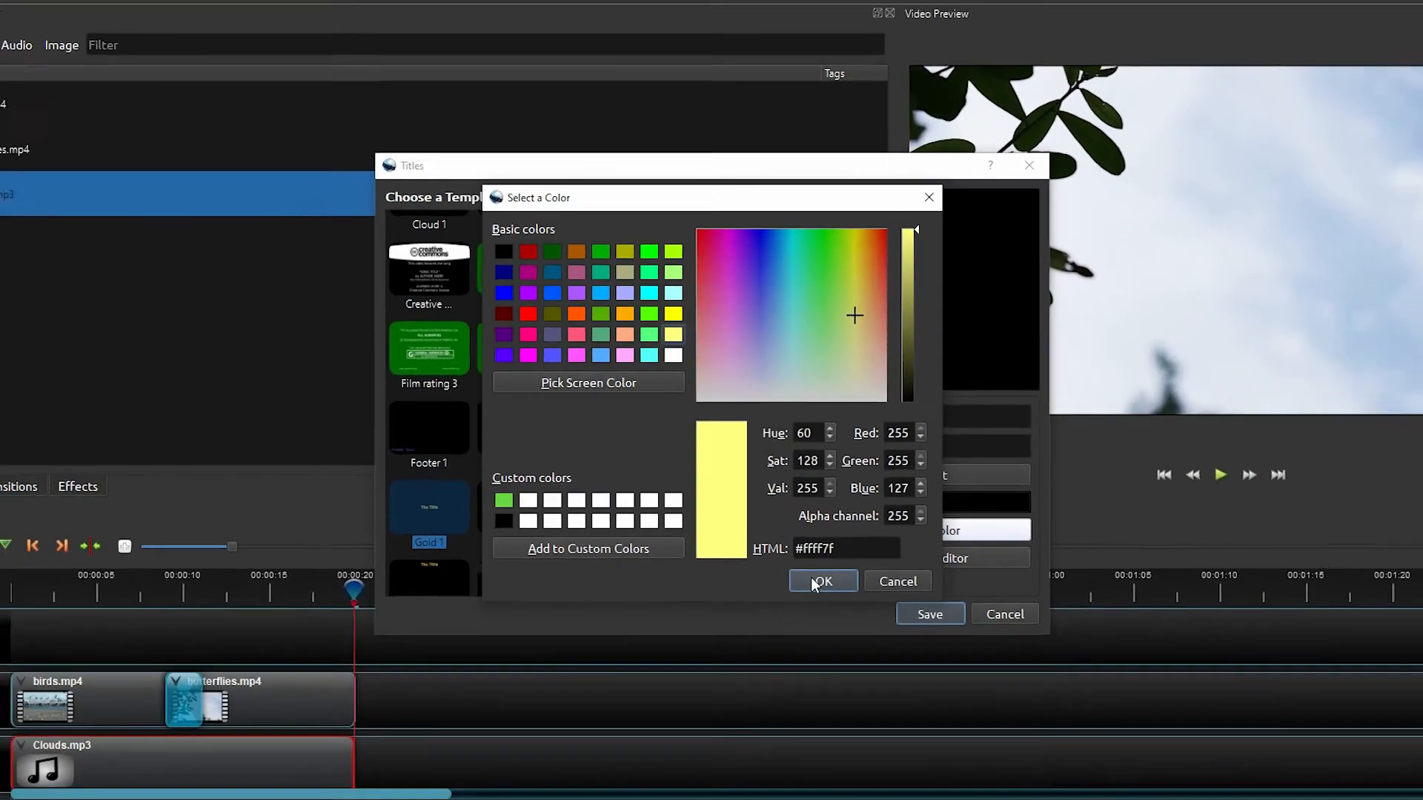
{"action": "left_click", "coordinate": [878, 686]}
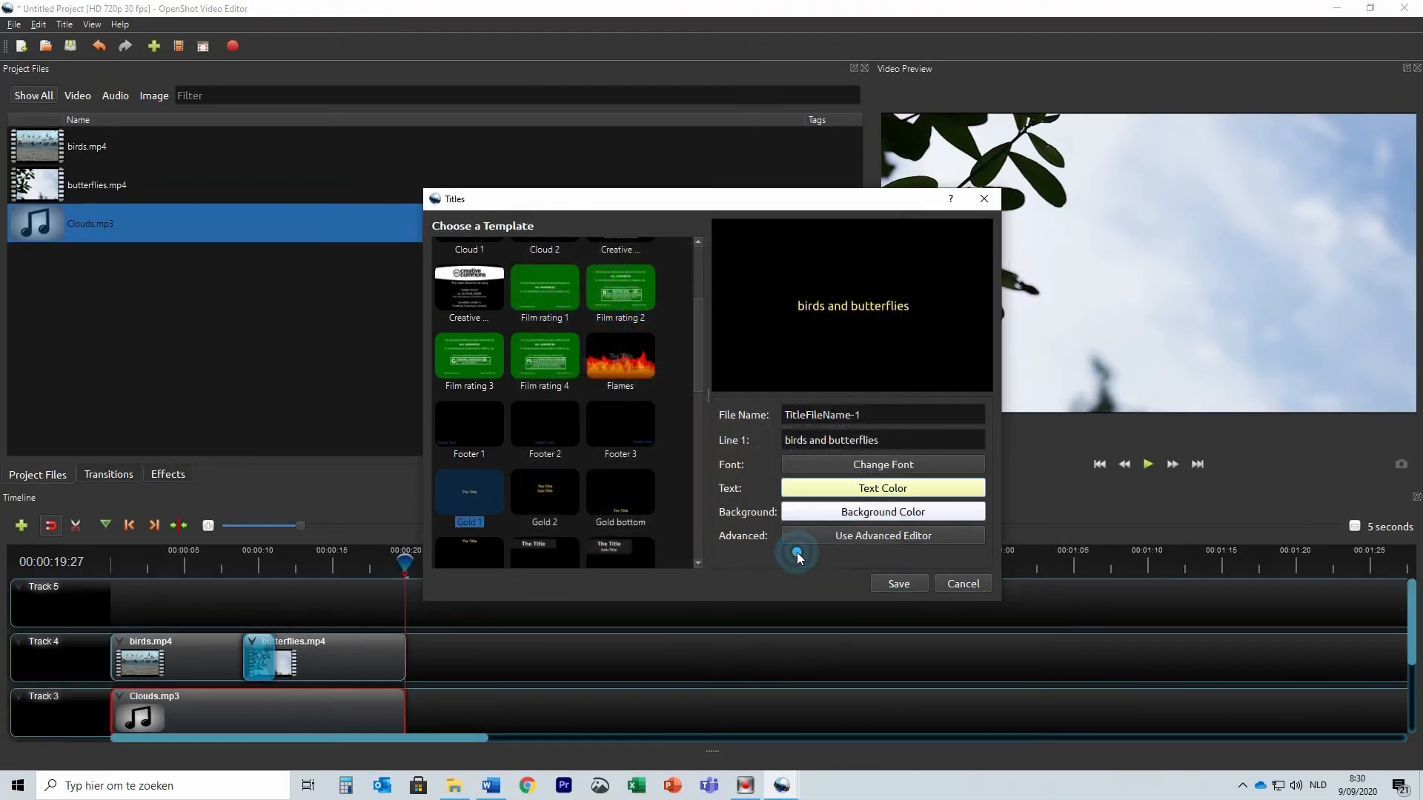
{"action": "left_click", "coordinate": [895, 582]}
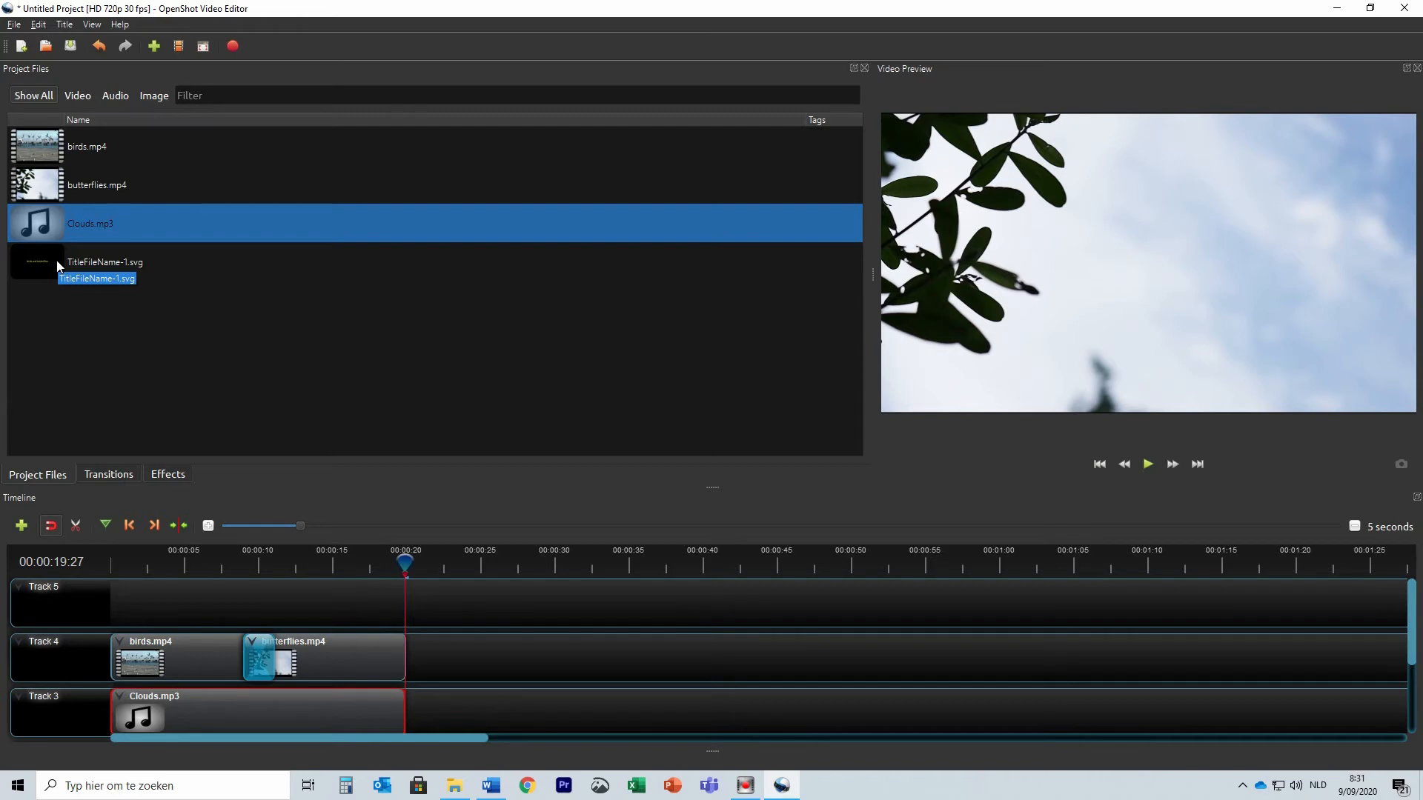
Step: Place TitleFileName-1.svg at the start of Track 5 and preview the title over the birds clip at about 3.5 seconds
{"action": "left_click_drag", "start_coordinate": [59, 267], "coordinate": [102, 606]}
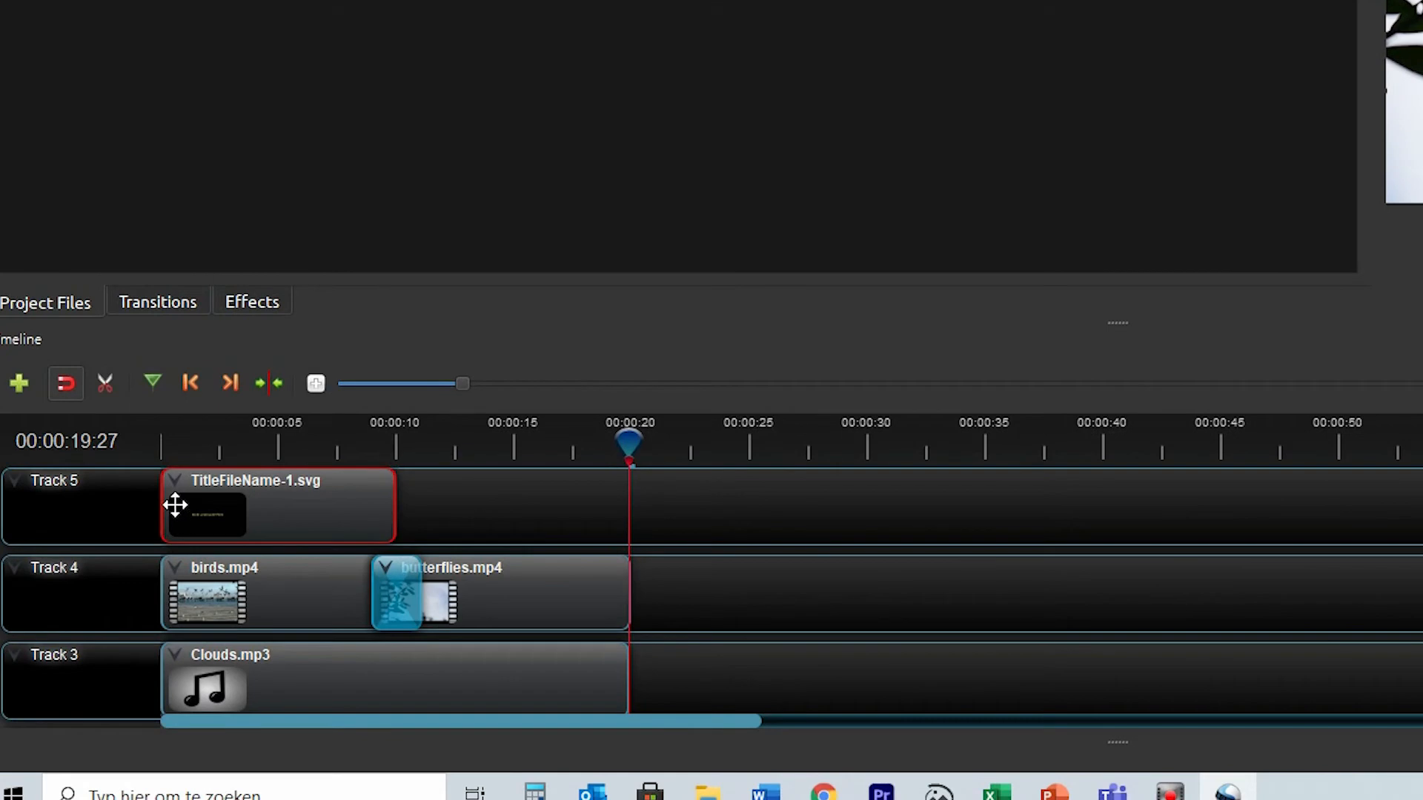
{"action": "left_click_drag", "start_coordinate": [337, 559], "coordinate": [162, 557]}
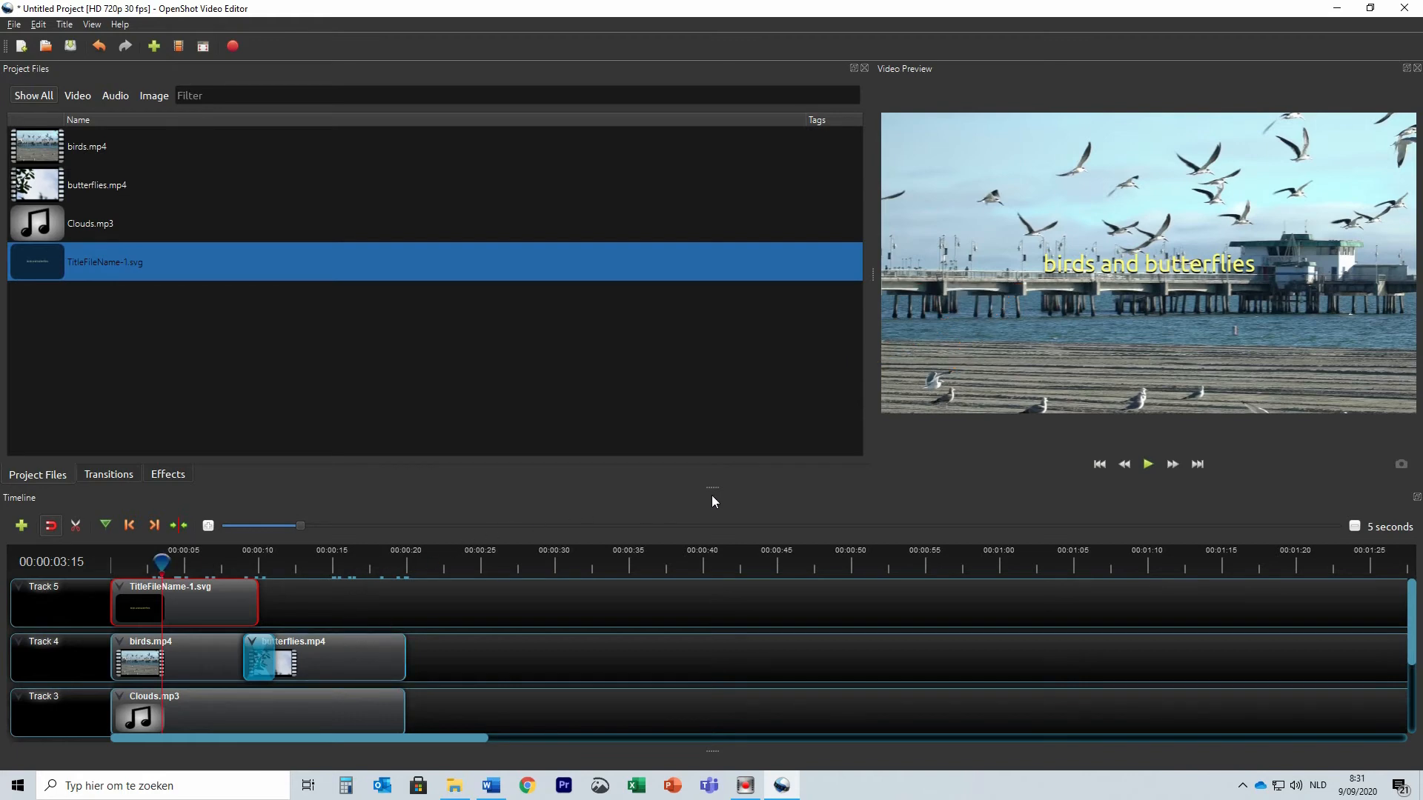
Step: Try the title clip on Track 2 below the video track, and return it to the start of Track 5
{"action": "left_click_drag", "start_coordinate": [717, 488], "coordinate": [715, 387]}
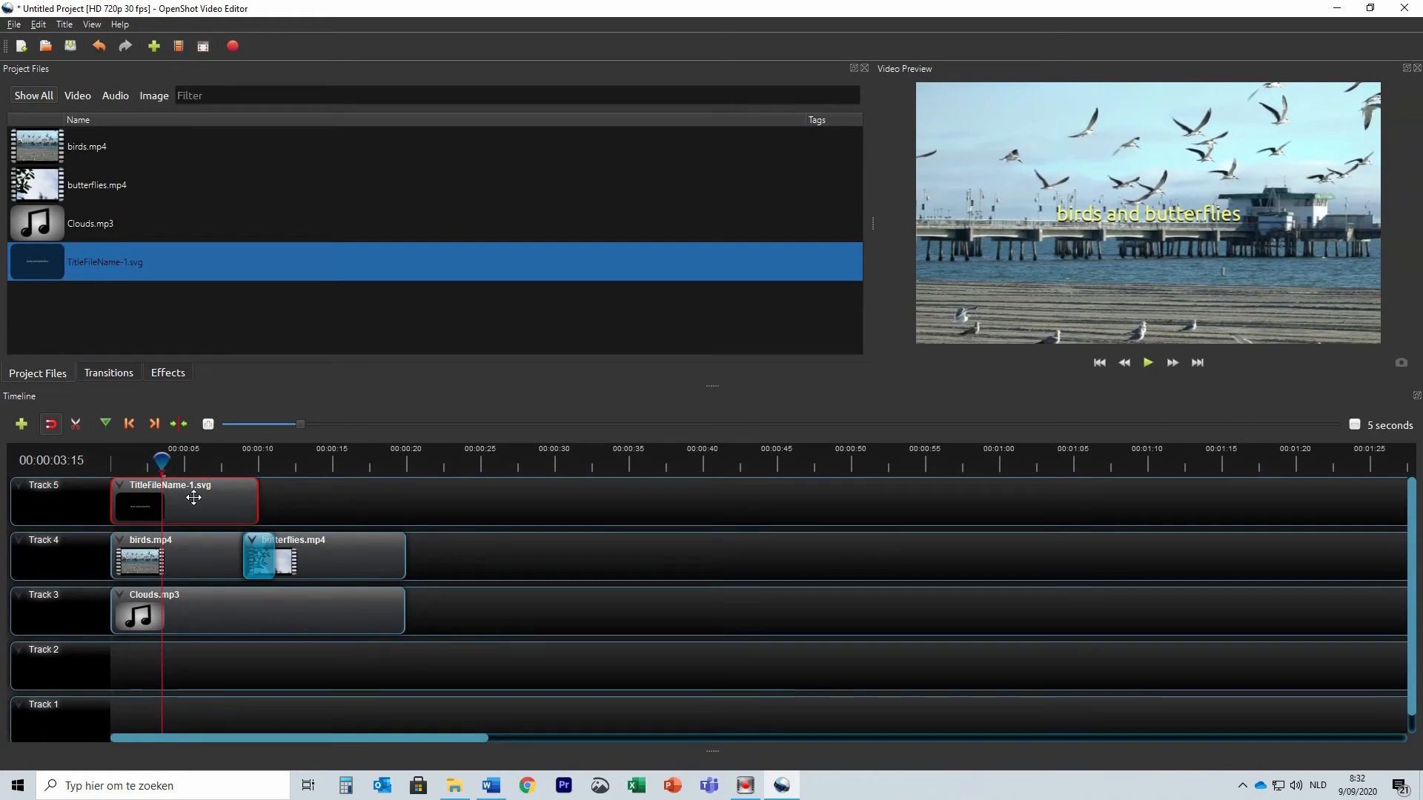
{"action": "mouse_move", "coordinate": [193, 497]}
{"action": "left_mouse_down"}
{"action": "mouse_move", "coordinate": [158, 689]}
{"action": "mouse_move", "coordinate": [160, 668]}
{"action": "left_mouse_up"}
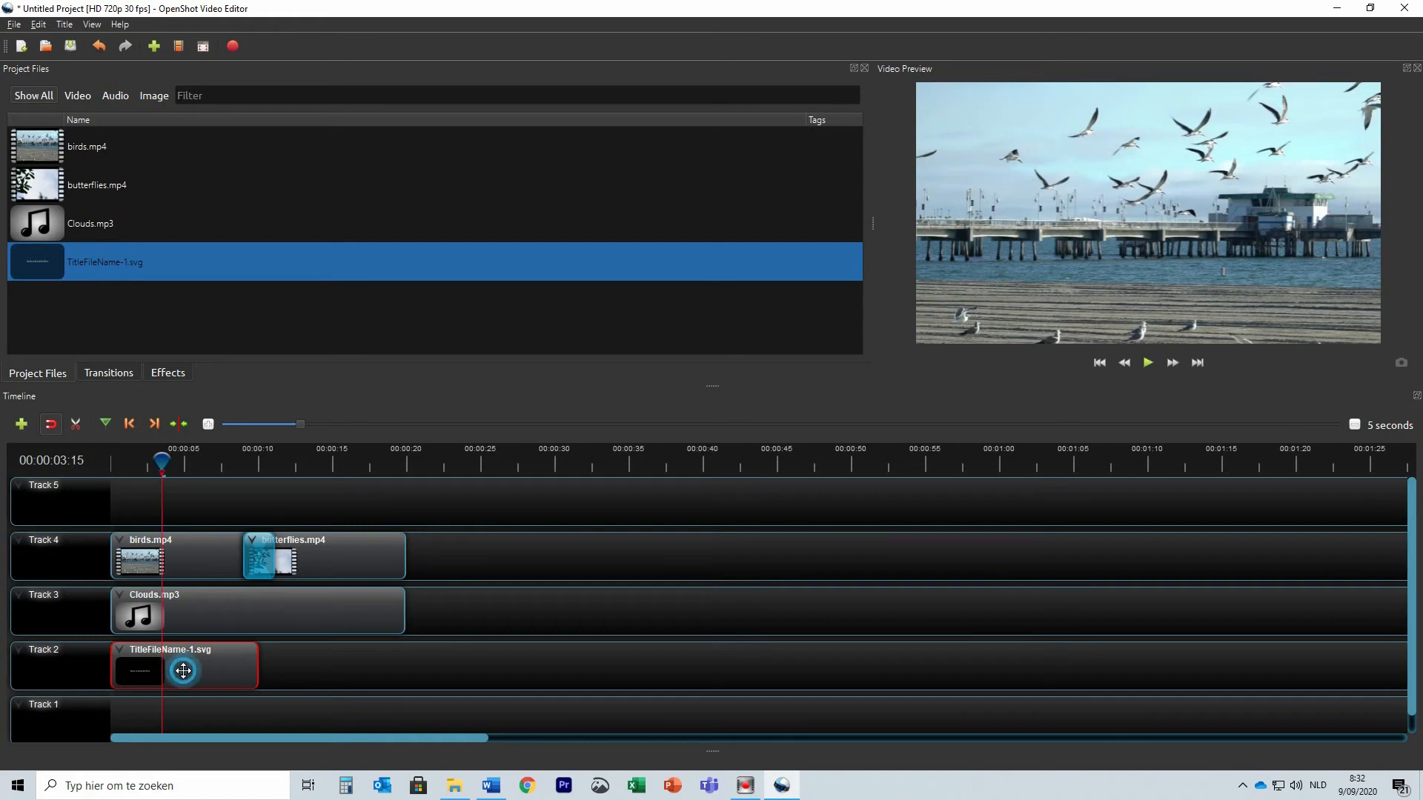
{"action": "left_click_drag", "start_coordinate": [188, 670], "coordinate": [189, 520]}
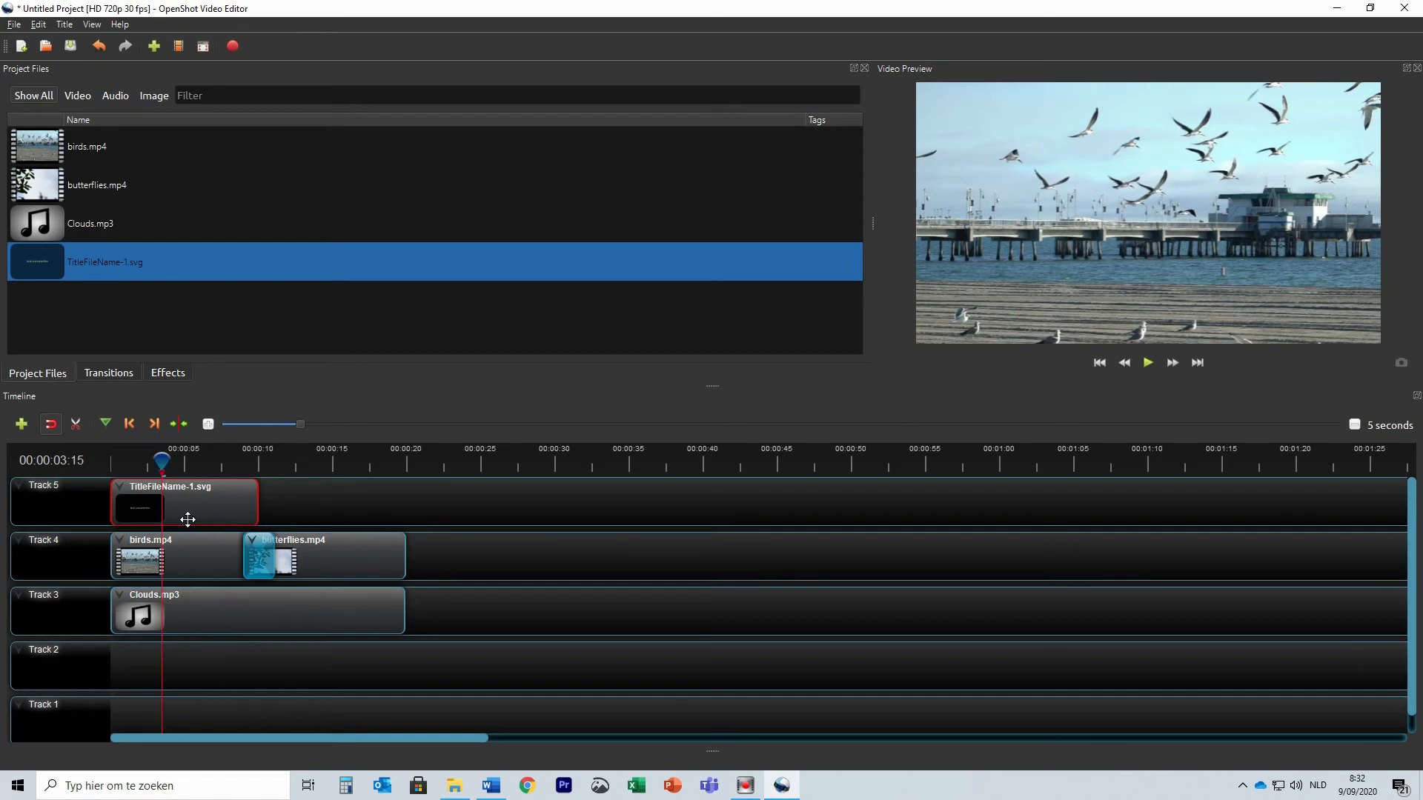
{"action": "left_click_drag", "start_coordinate": [187, 520], "coordinate": [186, 515]}
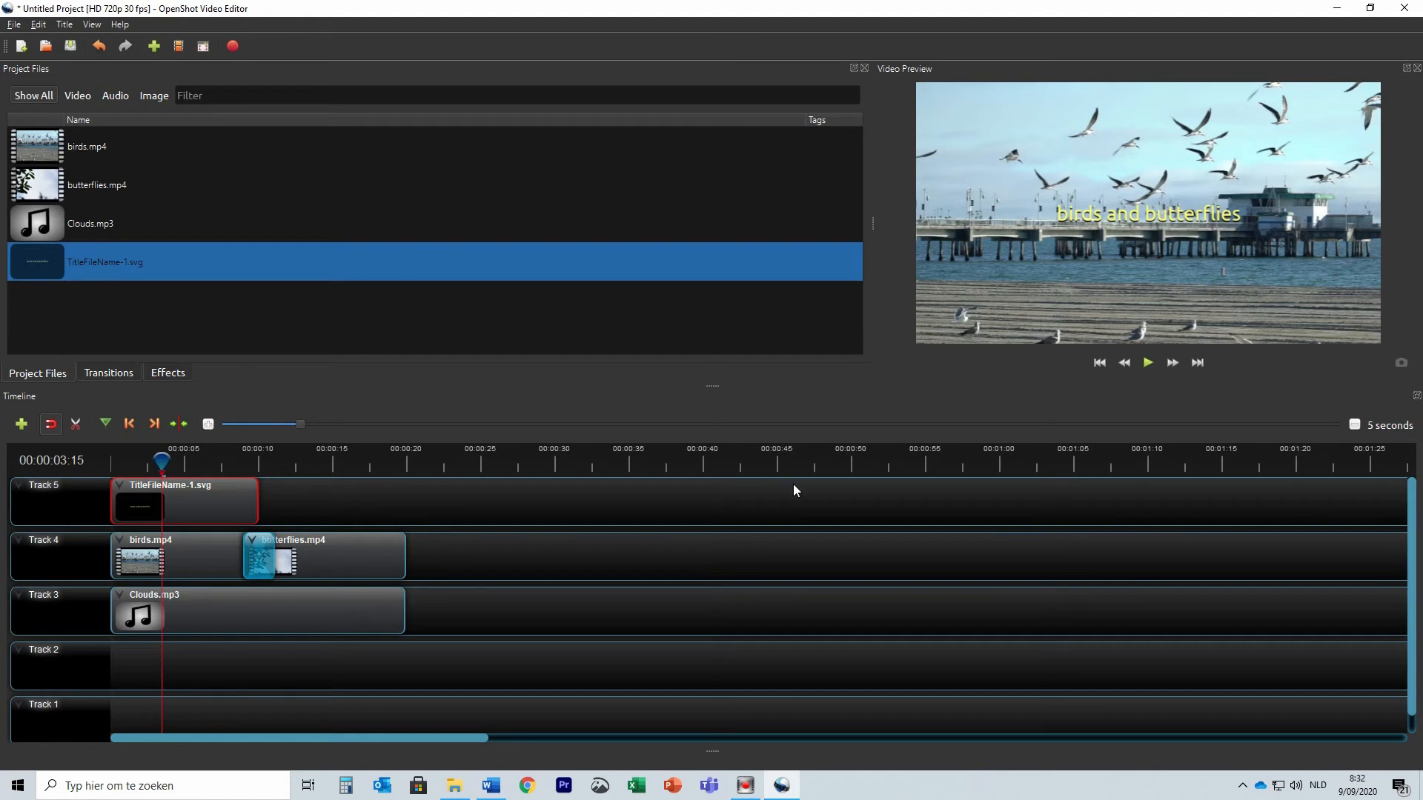
{"action": "left_click_drag", "start_coordinate": [714, 384], "coordinate": [713, 461]}
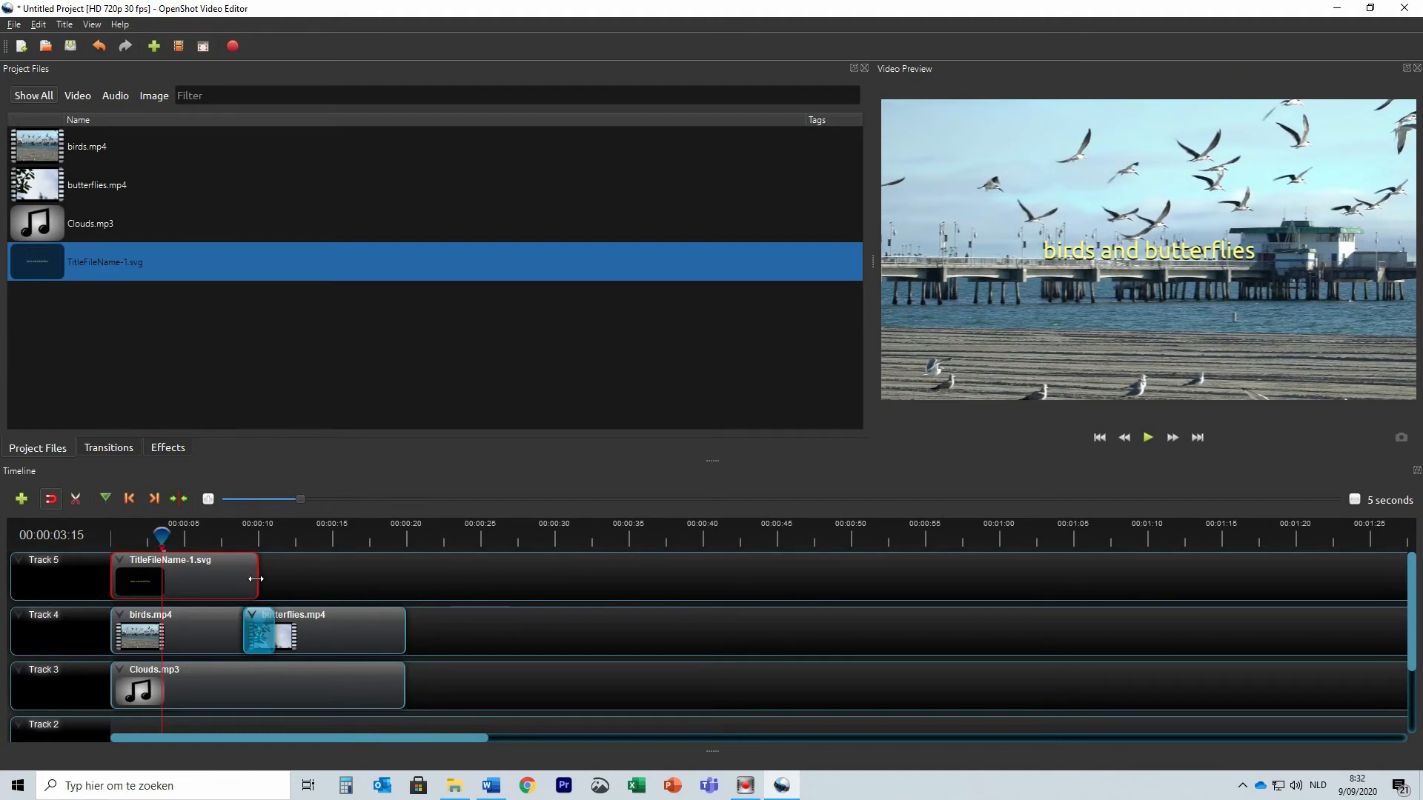
Step: Shorten the title clip on Track 5 to about 5 seconds and play the whole project from the start
{"action": "left_click_drag", "start_coordinate": [255, 579], "coordinate": [179, 584]}
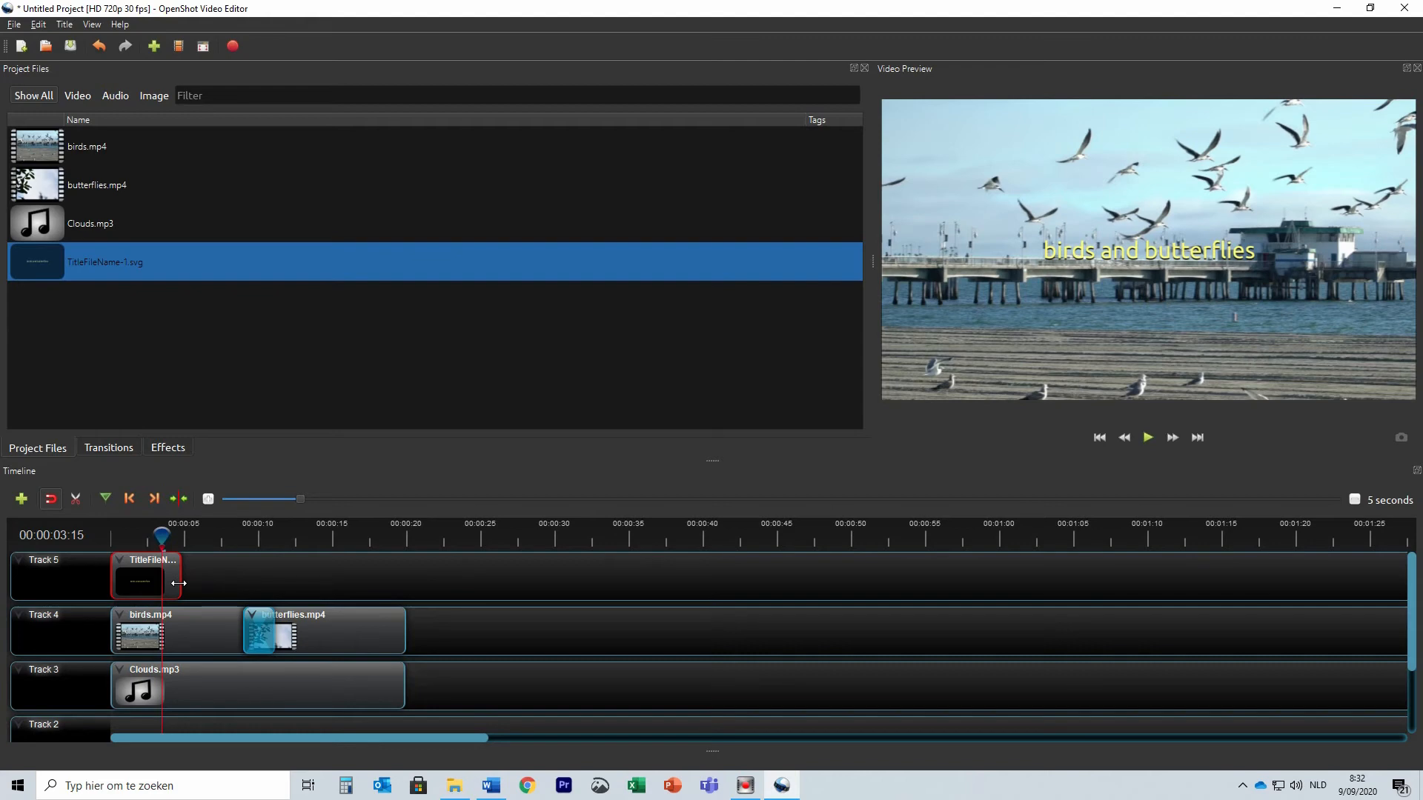
{"action": "mouse_move", "coordinate": [179, 584]}
{"action": "left_mouse_down"}
{"action": "mouse_move", "coordinate": [248, 582]}
{"action": "mouse_move", "coordinate": [164, 578]}
{"action": "mouse_move", "coordinate": [190, 578]}
{"action": "left_mouse_up"}
{"action": "left_click_drag", "start_coordinate": [172, 537], "coordinate": [96, 545]}
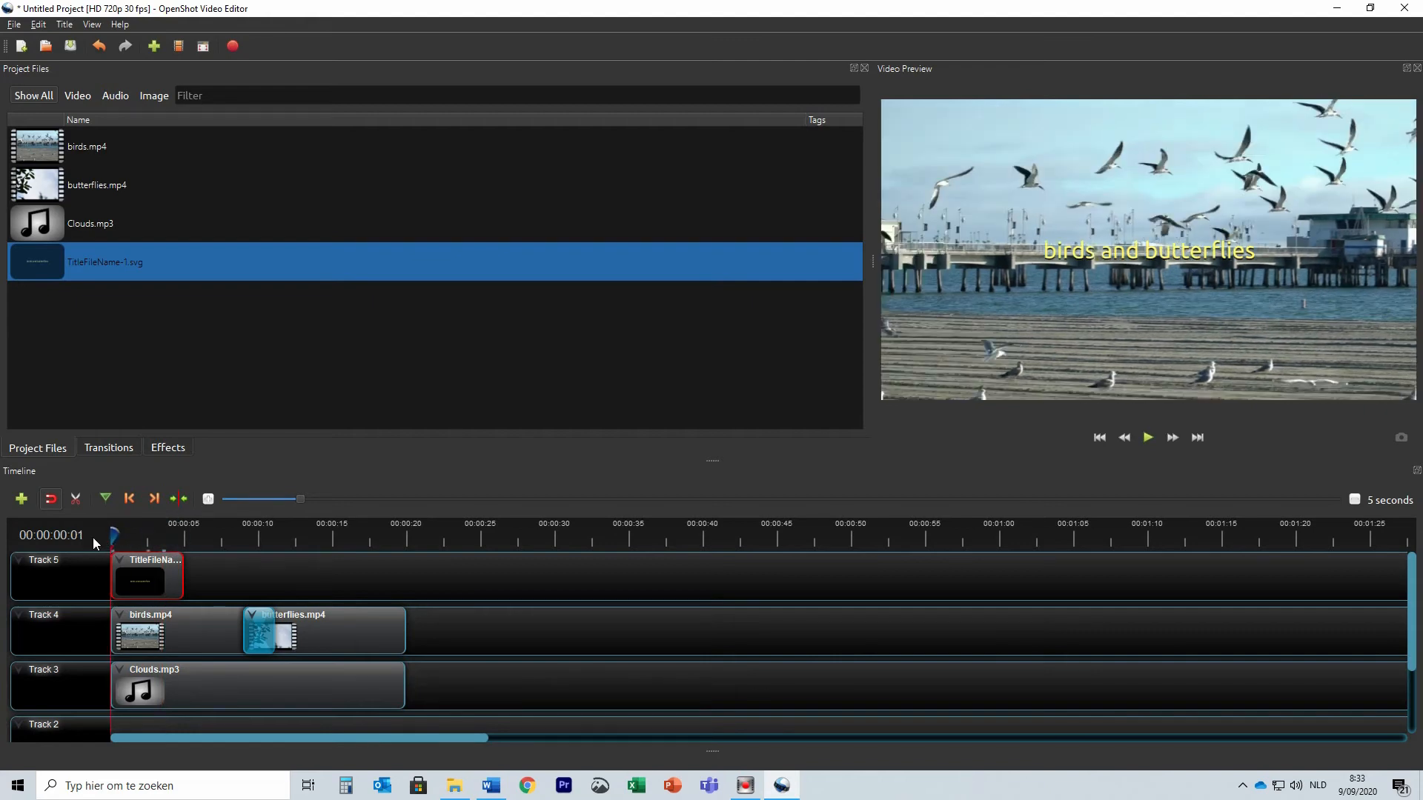
{"action": "left_click", "coordinate": [1146, 438]}
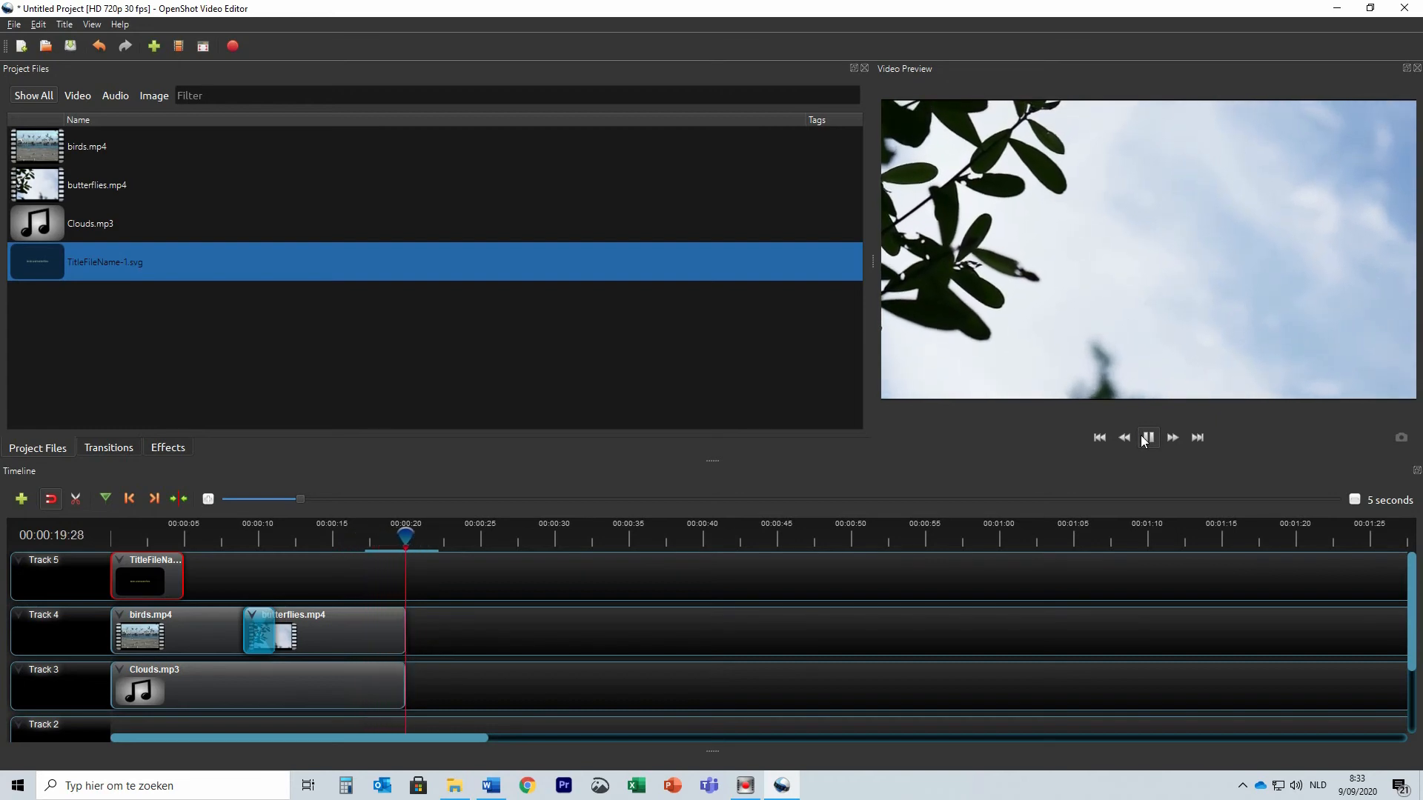
Step: Stop playback and apply a slow fade-out to the end of the butterflies.mp4 clip on Track 4
{"action": "left_click", "coordinate": [1147, 438]}
{"action": "left_click", "coordinate": [329, 636]}
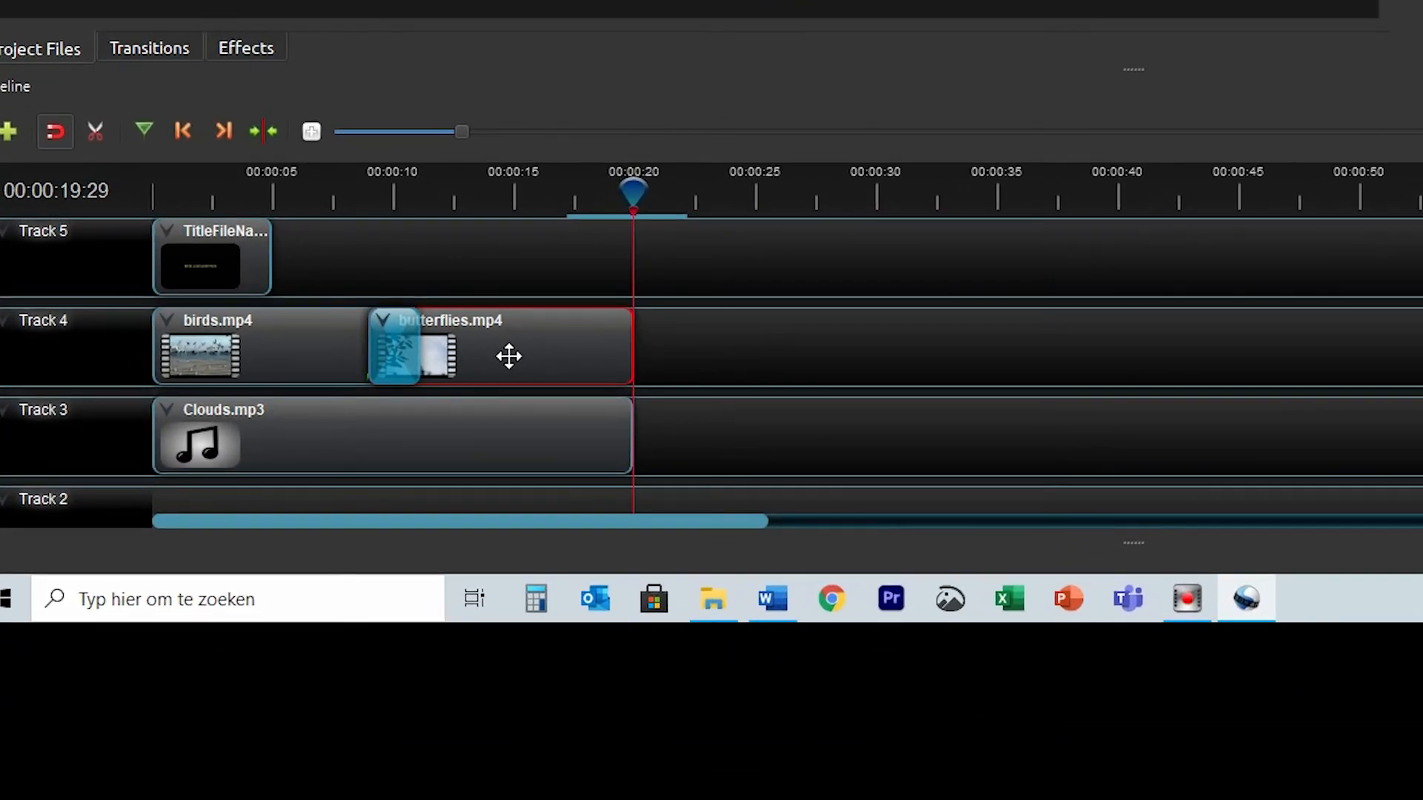
{"action": "right_click", "coordinate": [509, 356]}
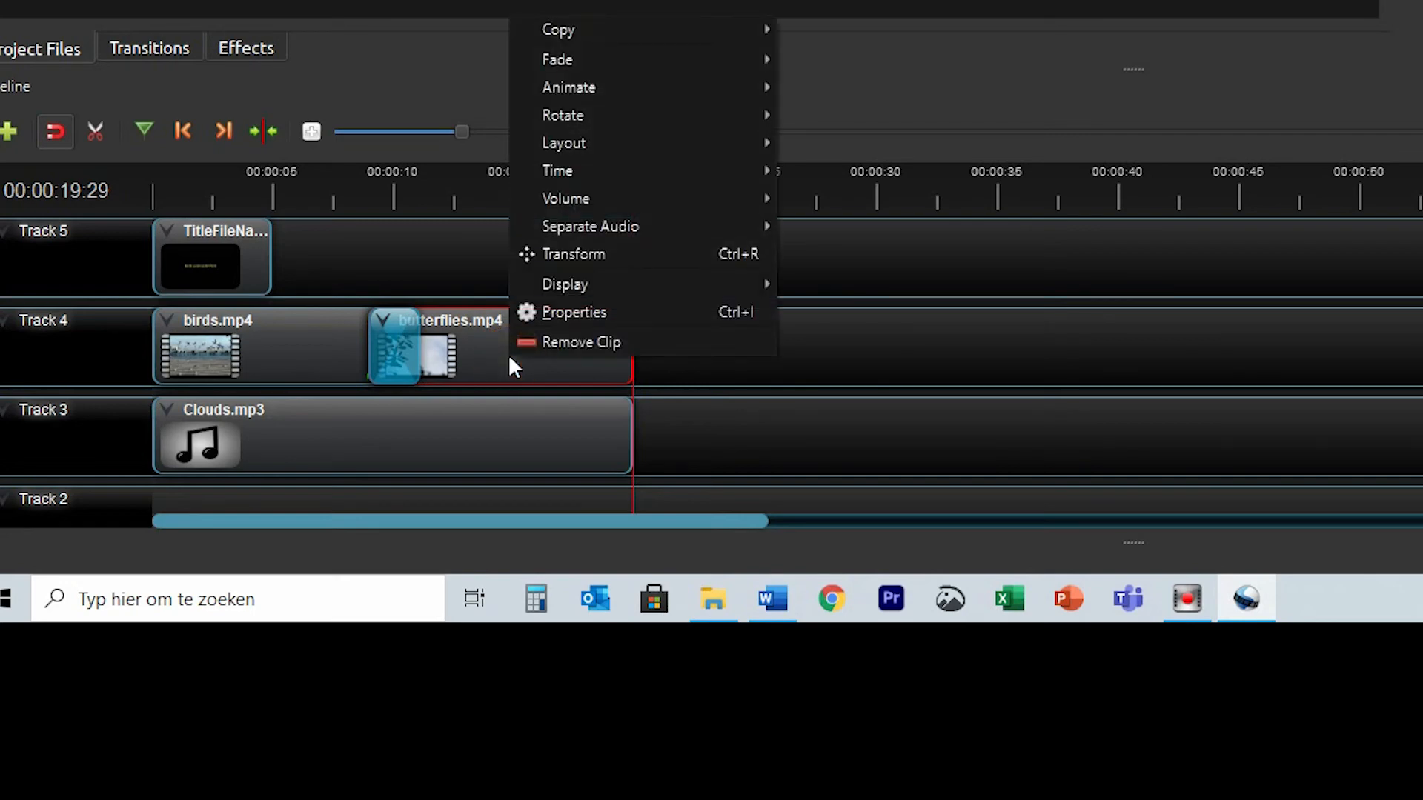
{"action": "mouse_move", "coordinate": [603, 65]}
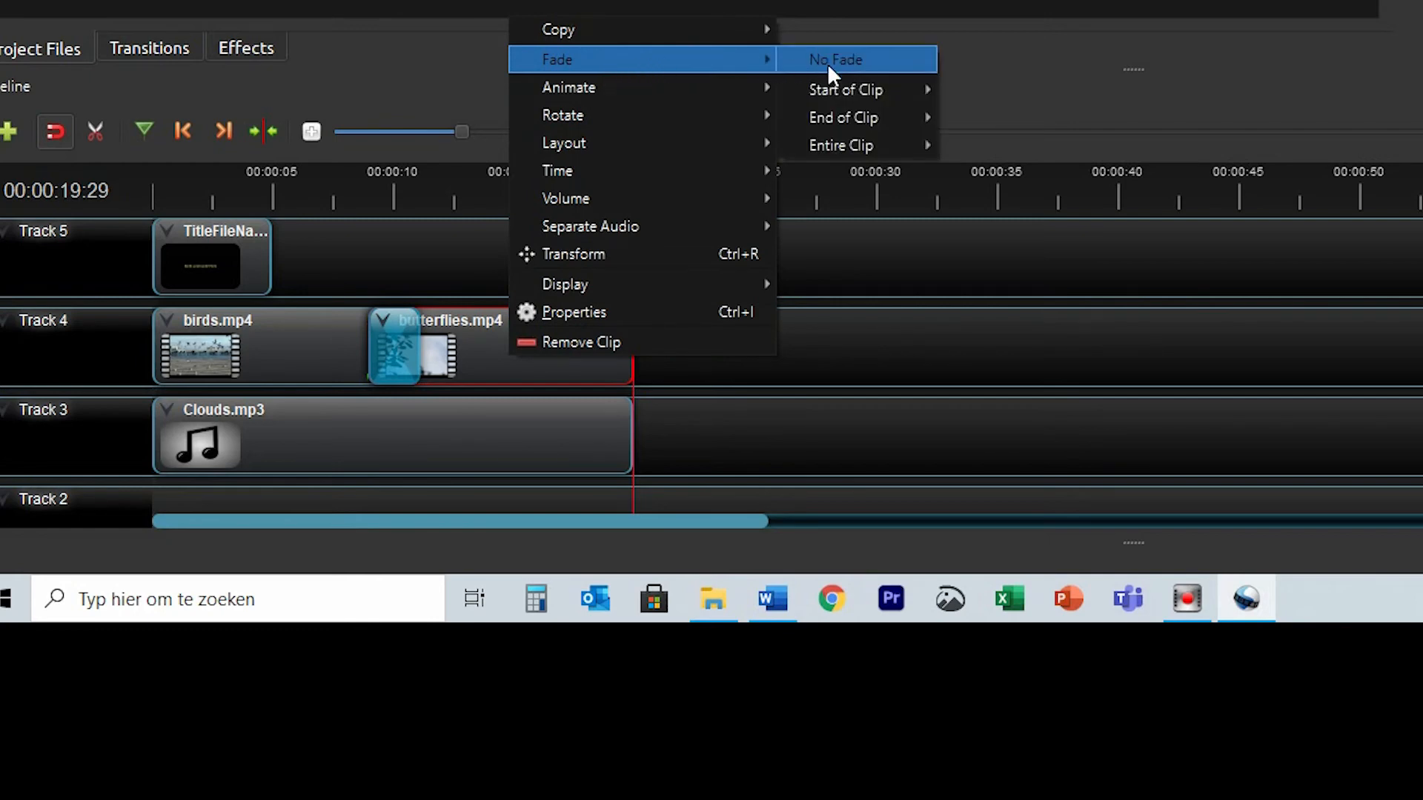
{"action": "mouse_move", "coordinate": [853, 120]}
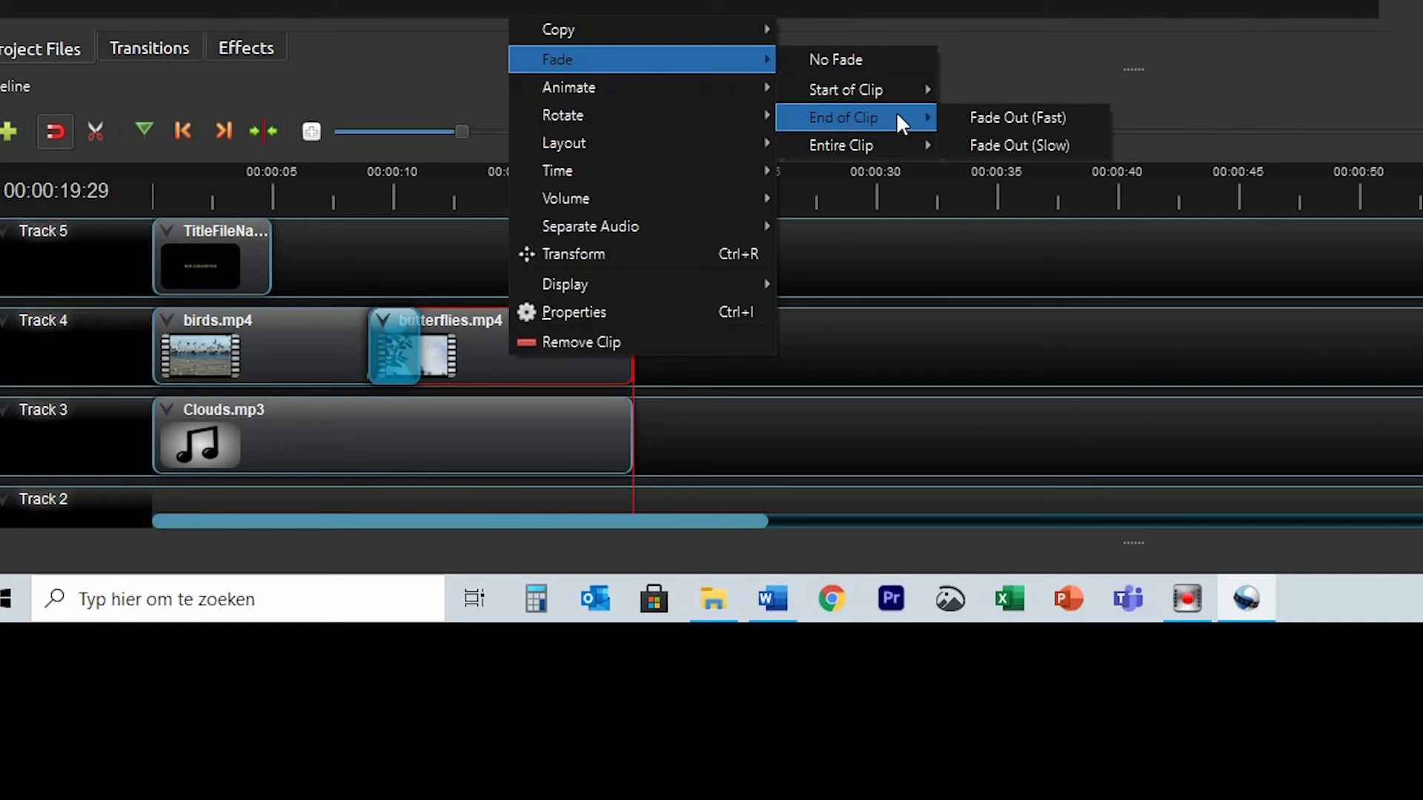
{"action": "left_click", "coordinate": [1021, 148]}
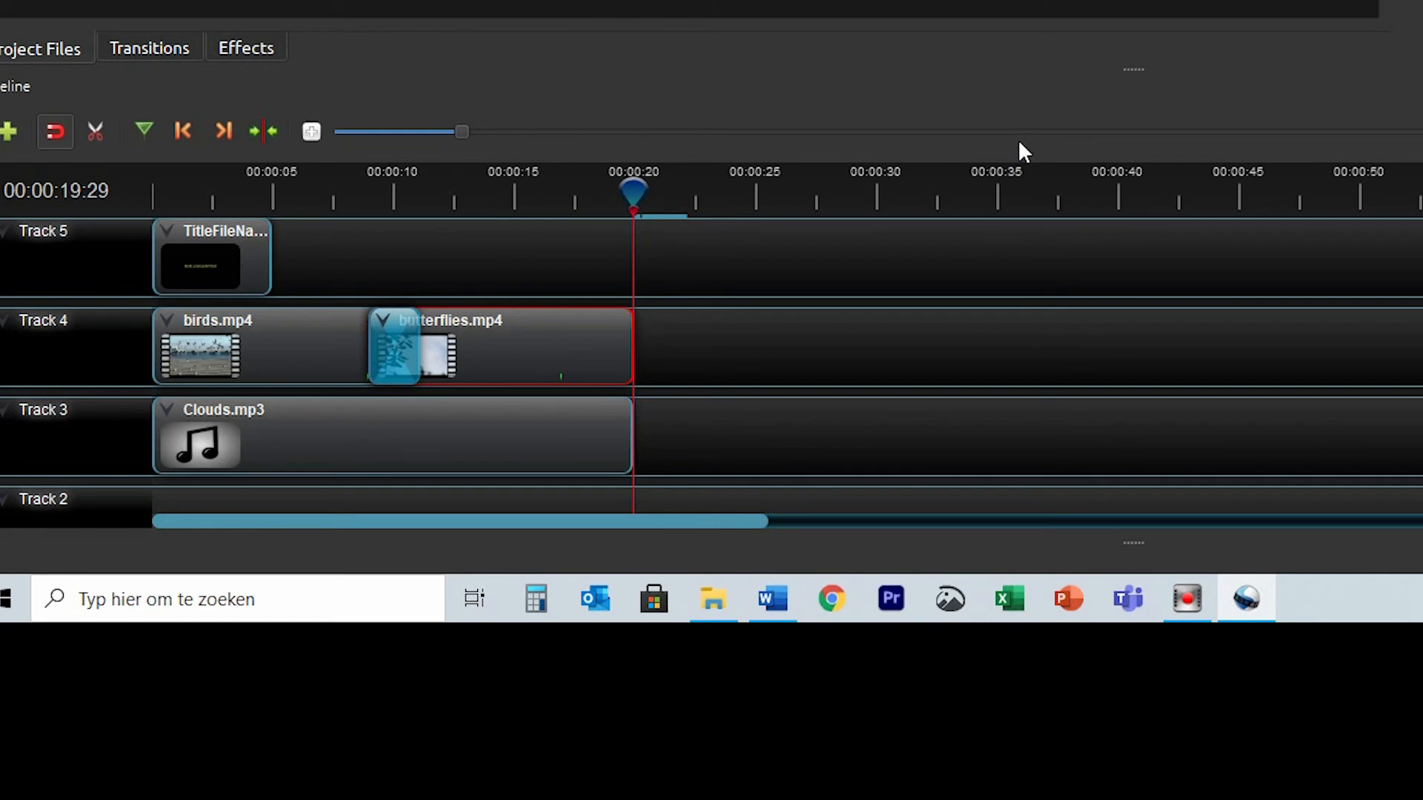
Step: Apply a slow volume fade-out to the end of the Clouds.mp3 clip on Track 3
{"action": "left_click", "coordinate": [445, 442]}
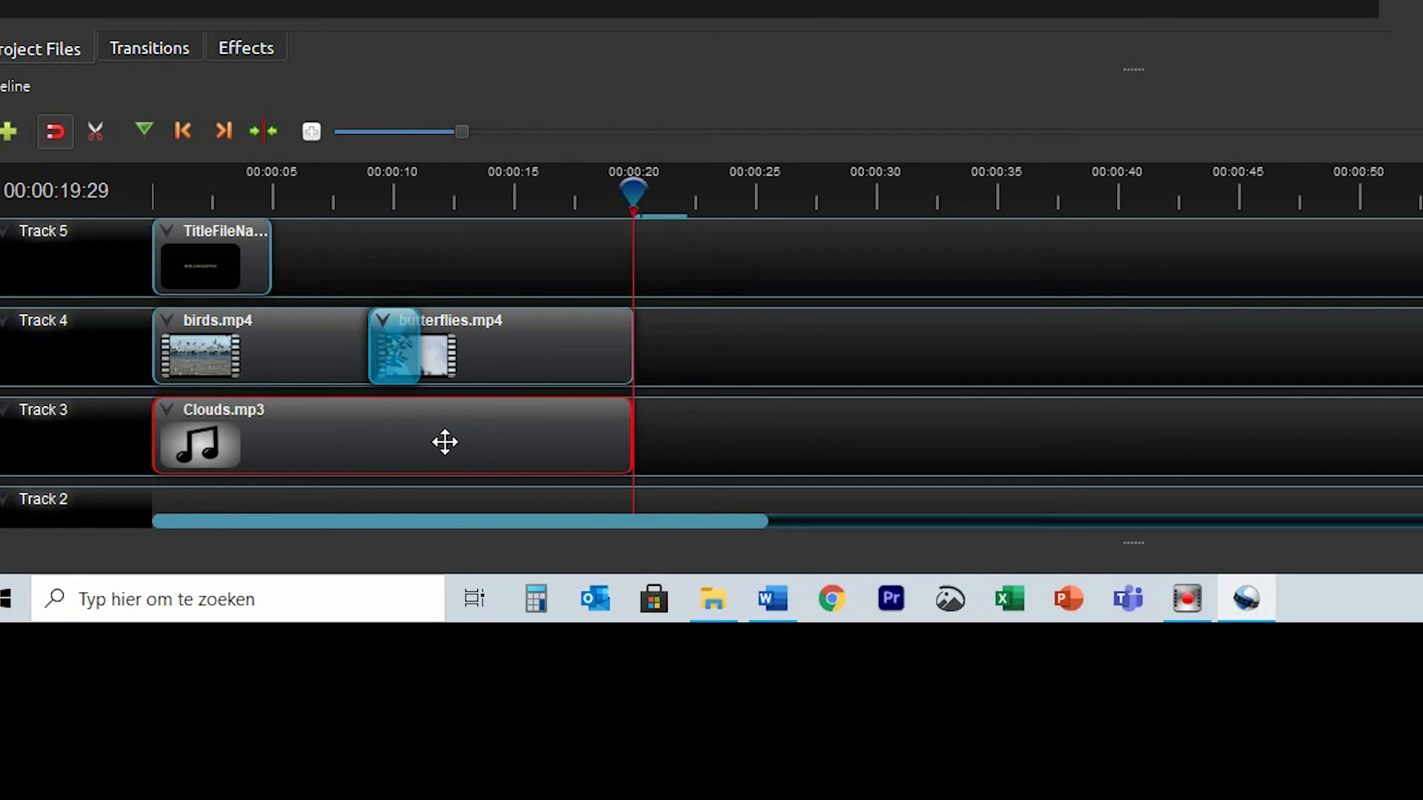
{"action": "right_click", "coordinate": [445, 442]}
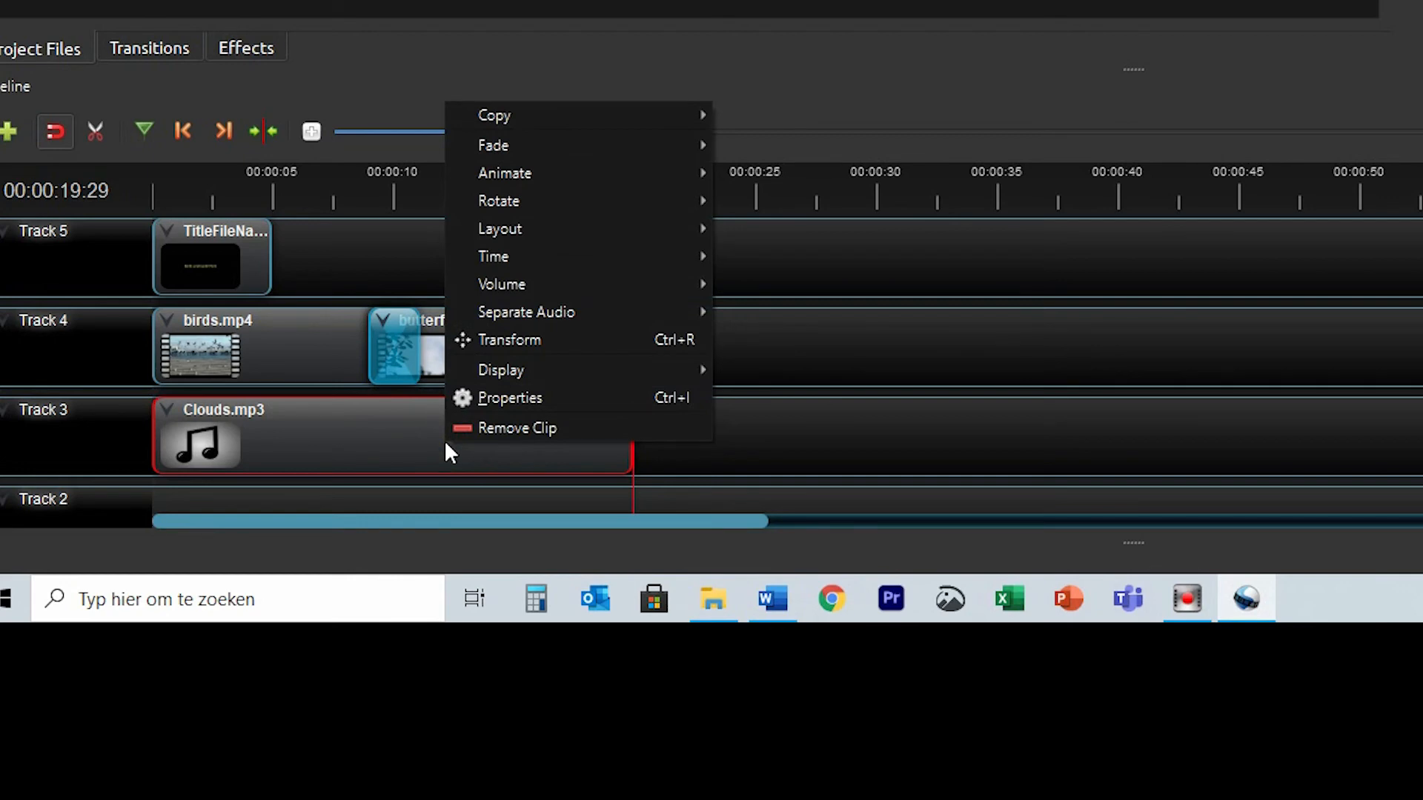
{"action": "mouse_move", "coordinate": [548, 293]}
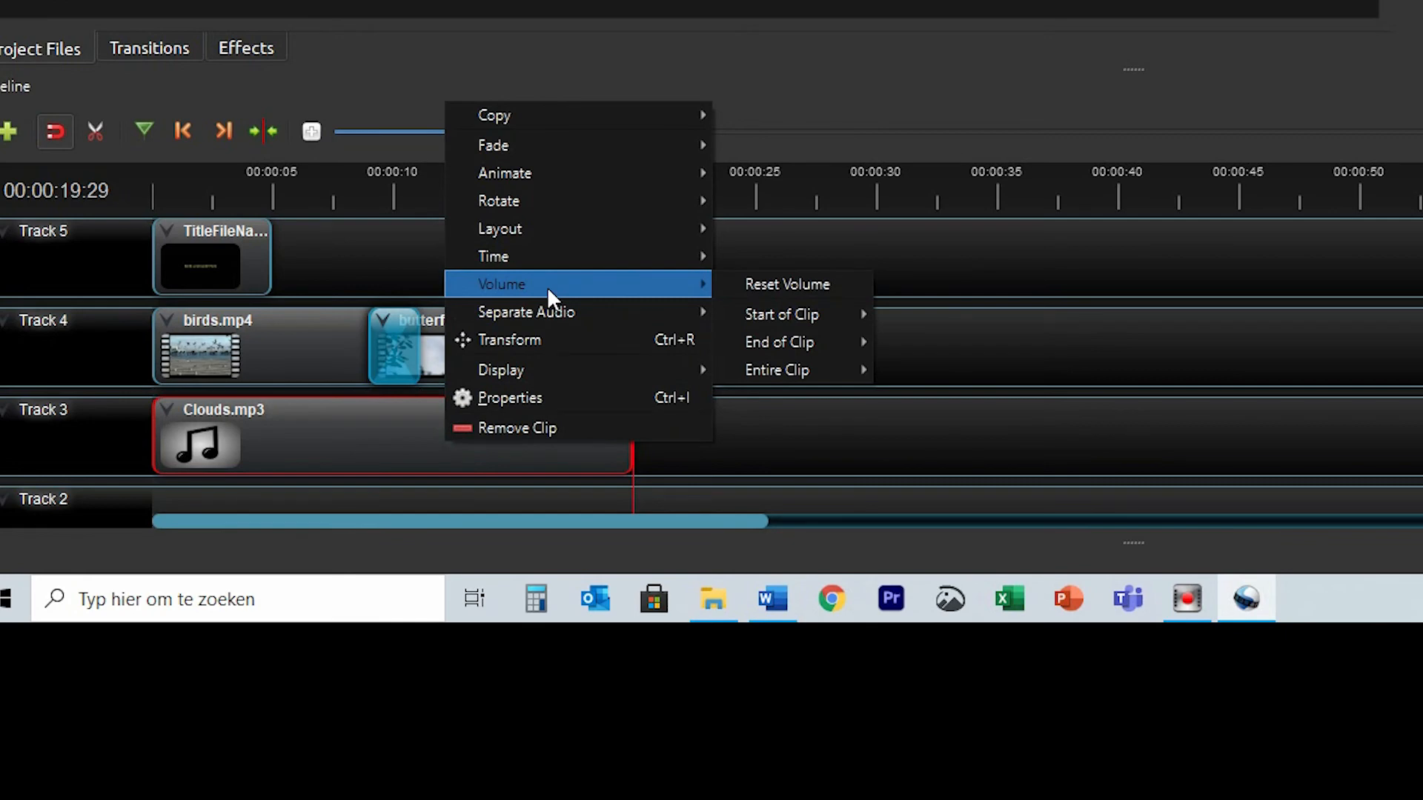
{"action": "mouse_move", "coordinate": [813, 345]}
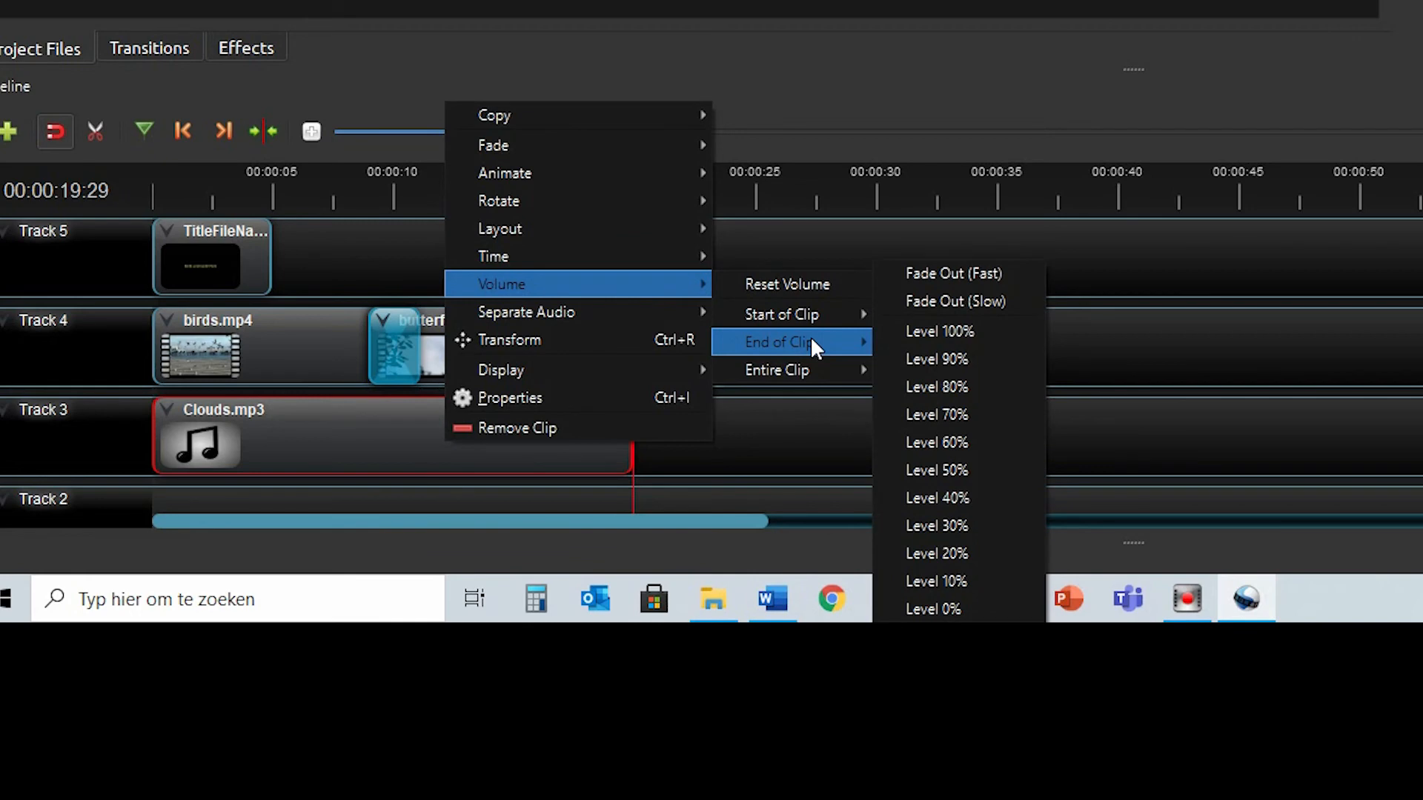
{"action": "left_click", "coordinate": [926, 302]}
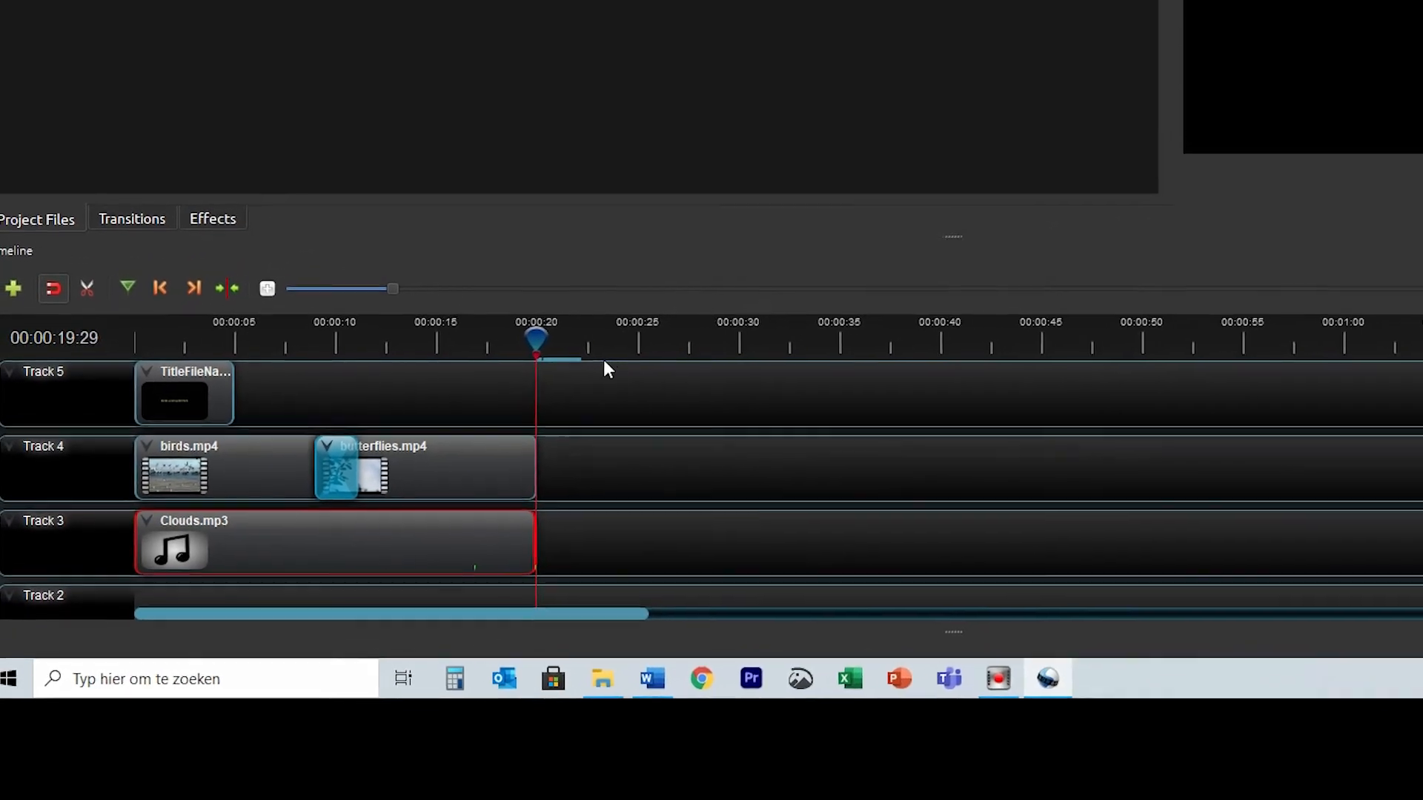
Step: Play the project from about 12 seconds to preview the video and music fade-outs at the end
{"action": "left_click", "coordinate": [365, 331]}
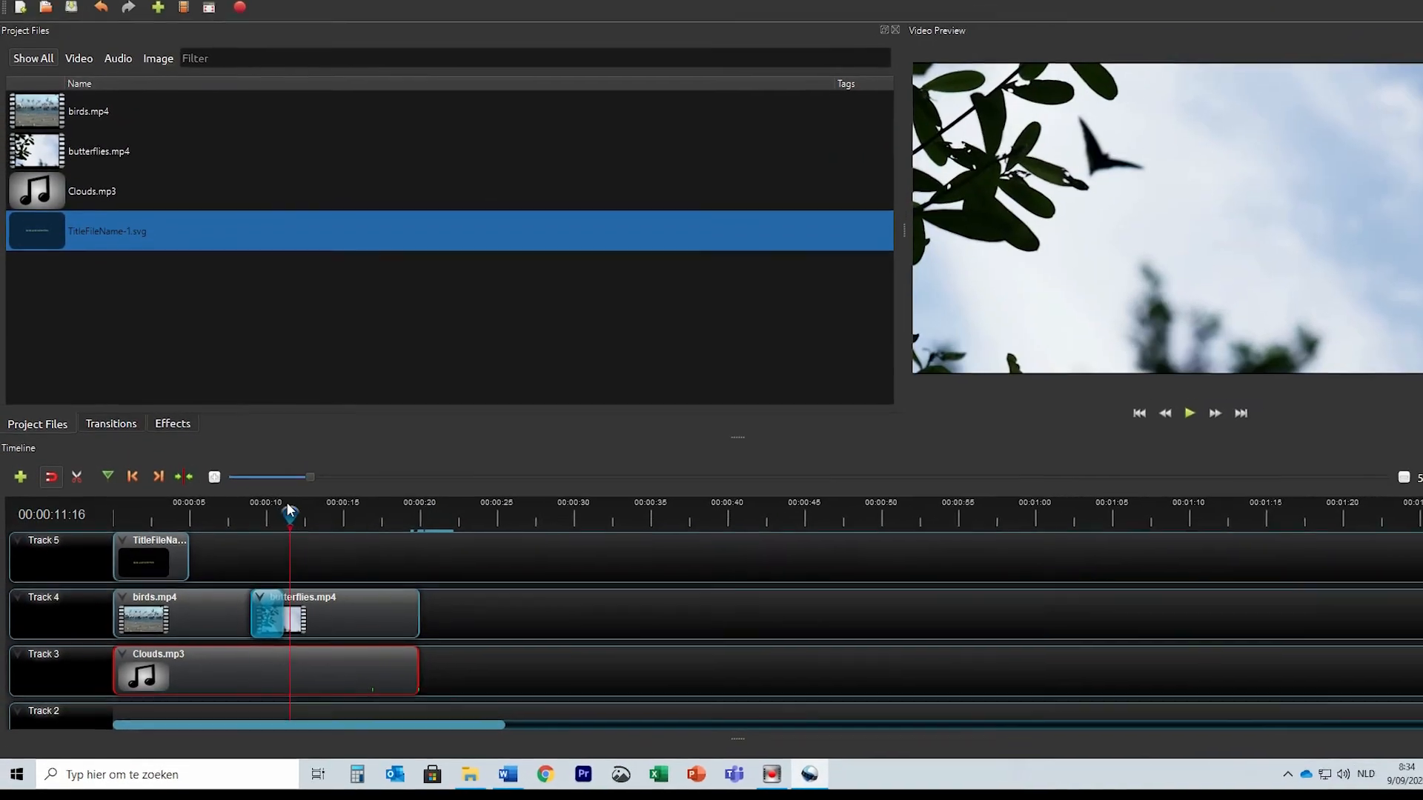
{"action": "left_click_drag", "start_coordinate": [287, 507], "coordinate": [294, 506]}
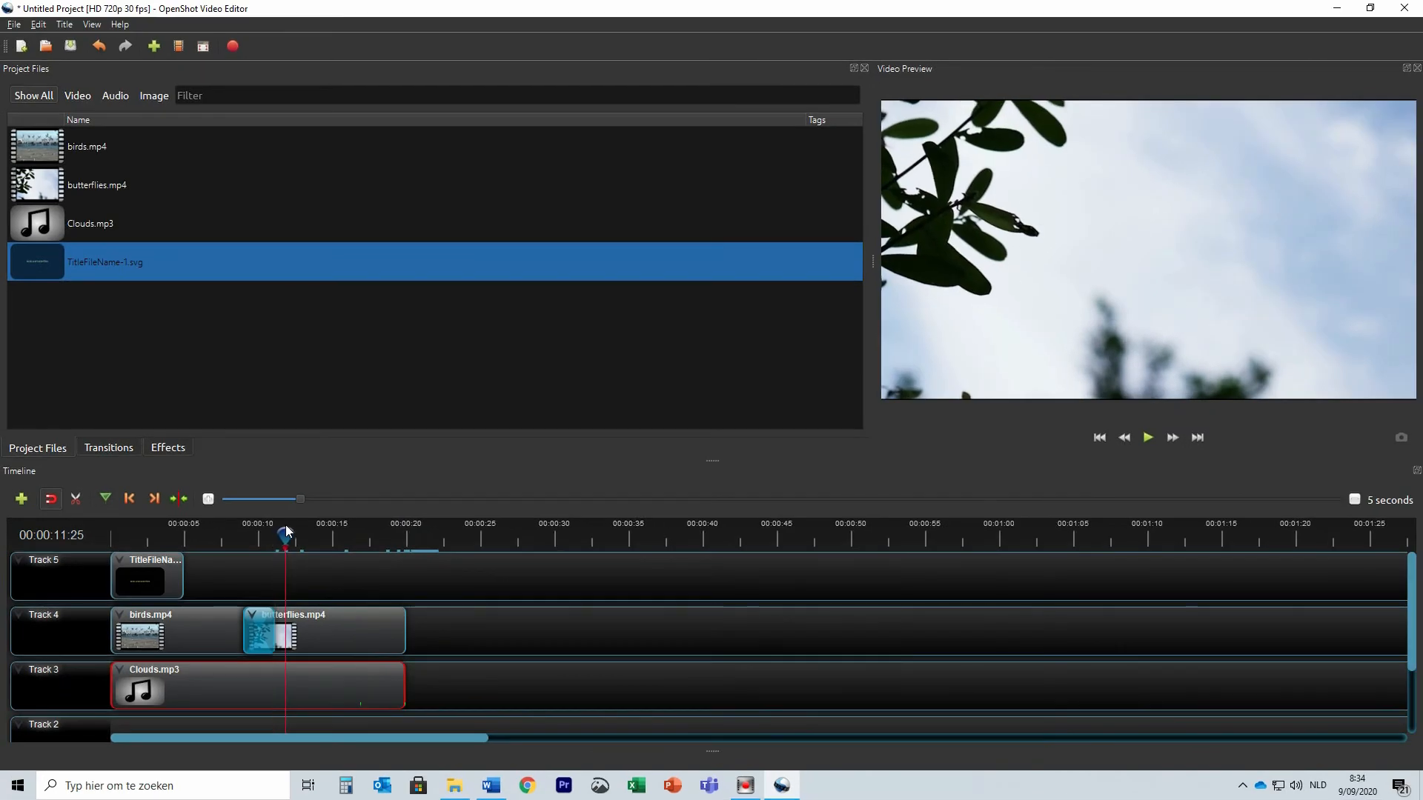
{"action": "left_click", "coordinate": [1146, 438]}
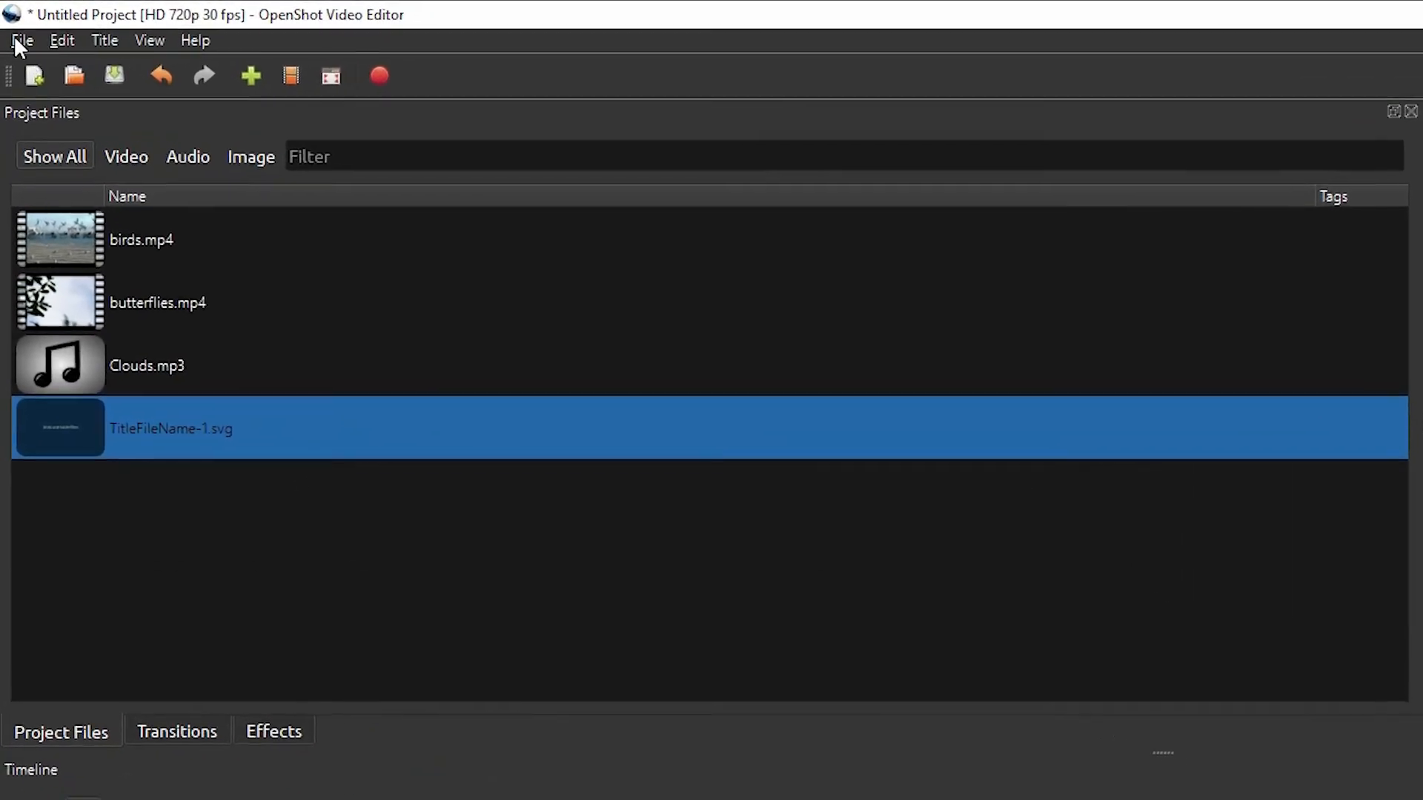
Step: Start saving the project under a new name and browse to the KathOndVla subfolder 2020-0907 instructievideo OpenShot
{"action": "left_click", "coordinate": [19, 44]}
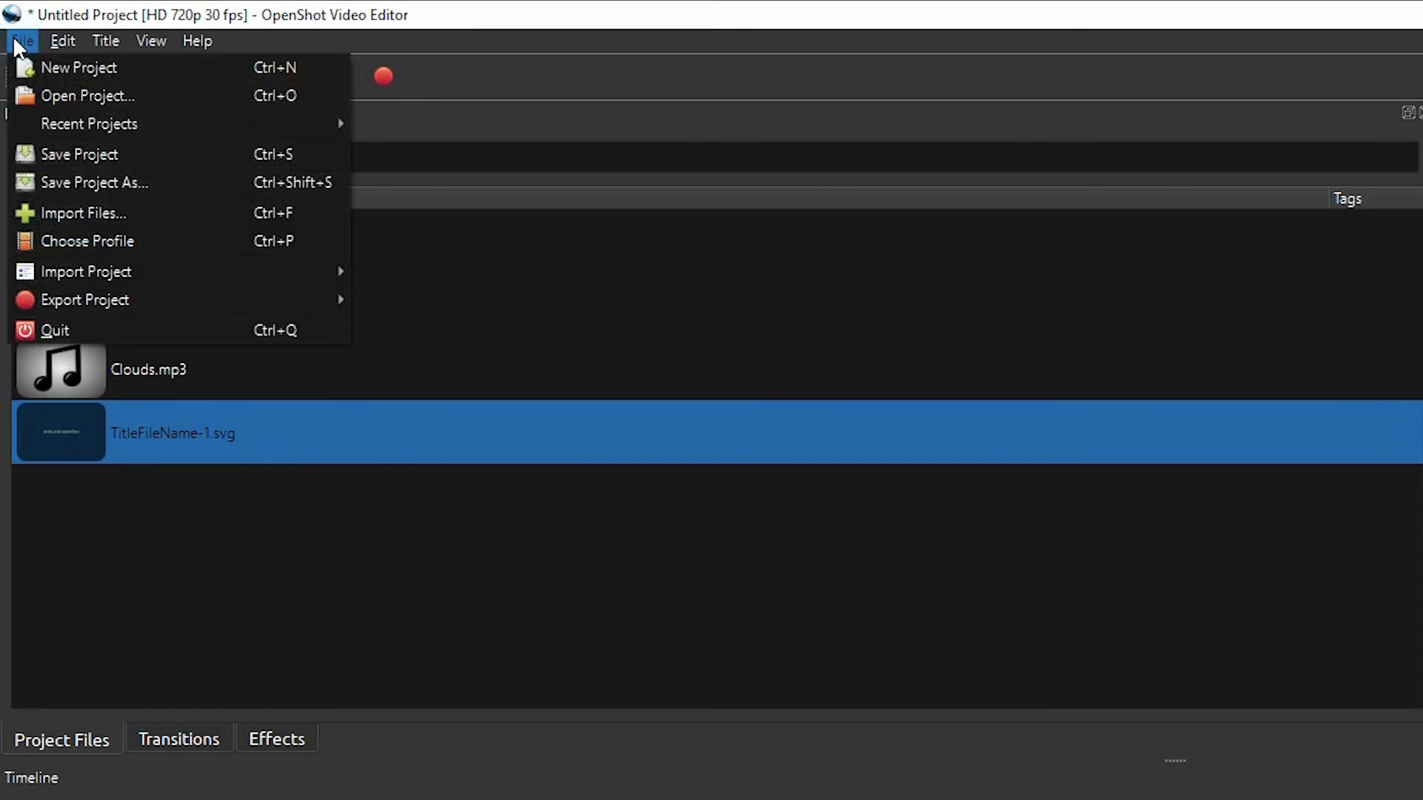
{"action": "left_click", "coordinate": [75, 183]}
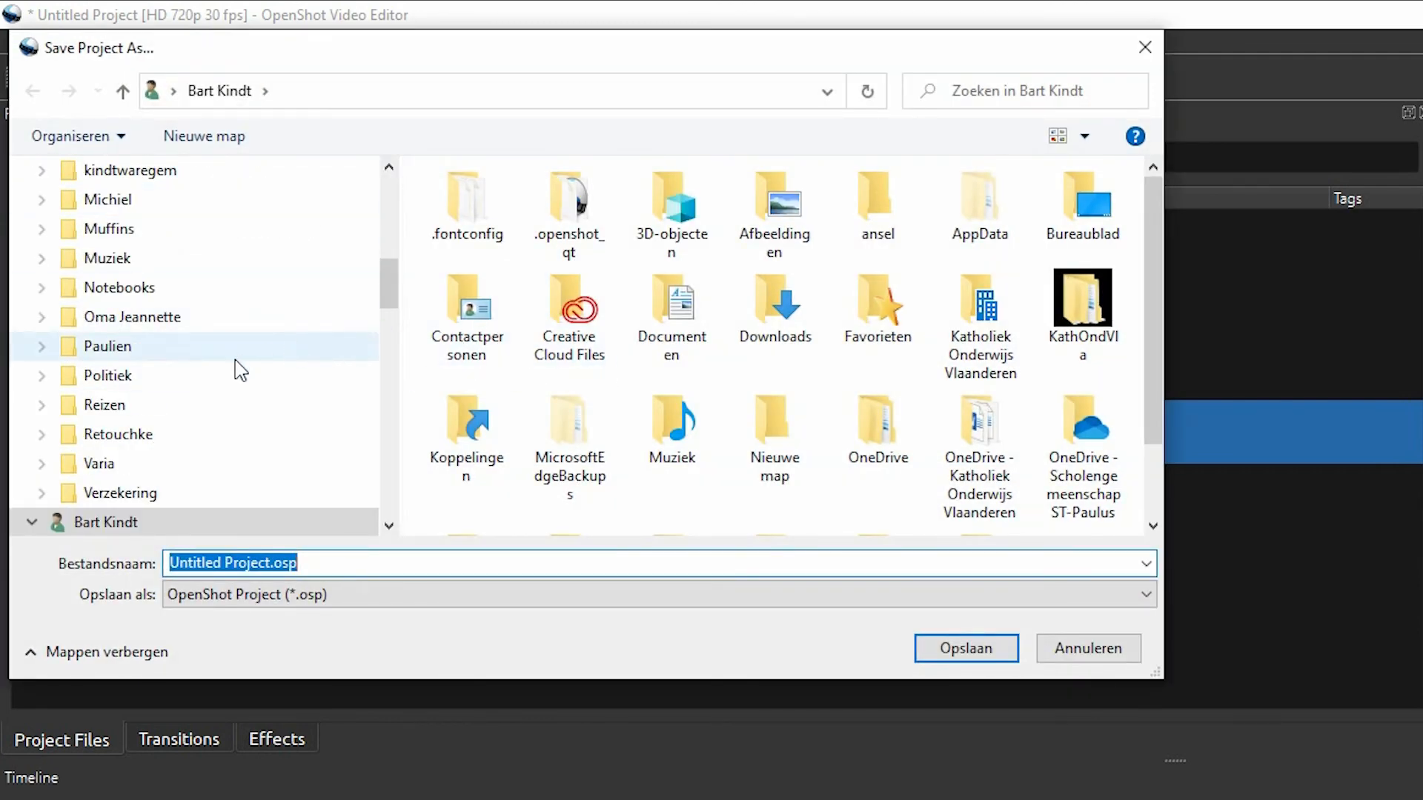
{"action": "left_click_drag", "start_coordinate": [388, 290], "coordinate": [380, 193]}
{"action": "left_click", "coordinate": [189, 213]}
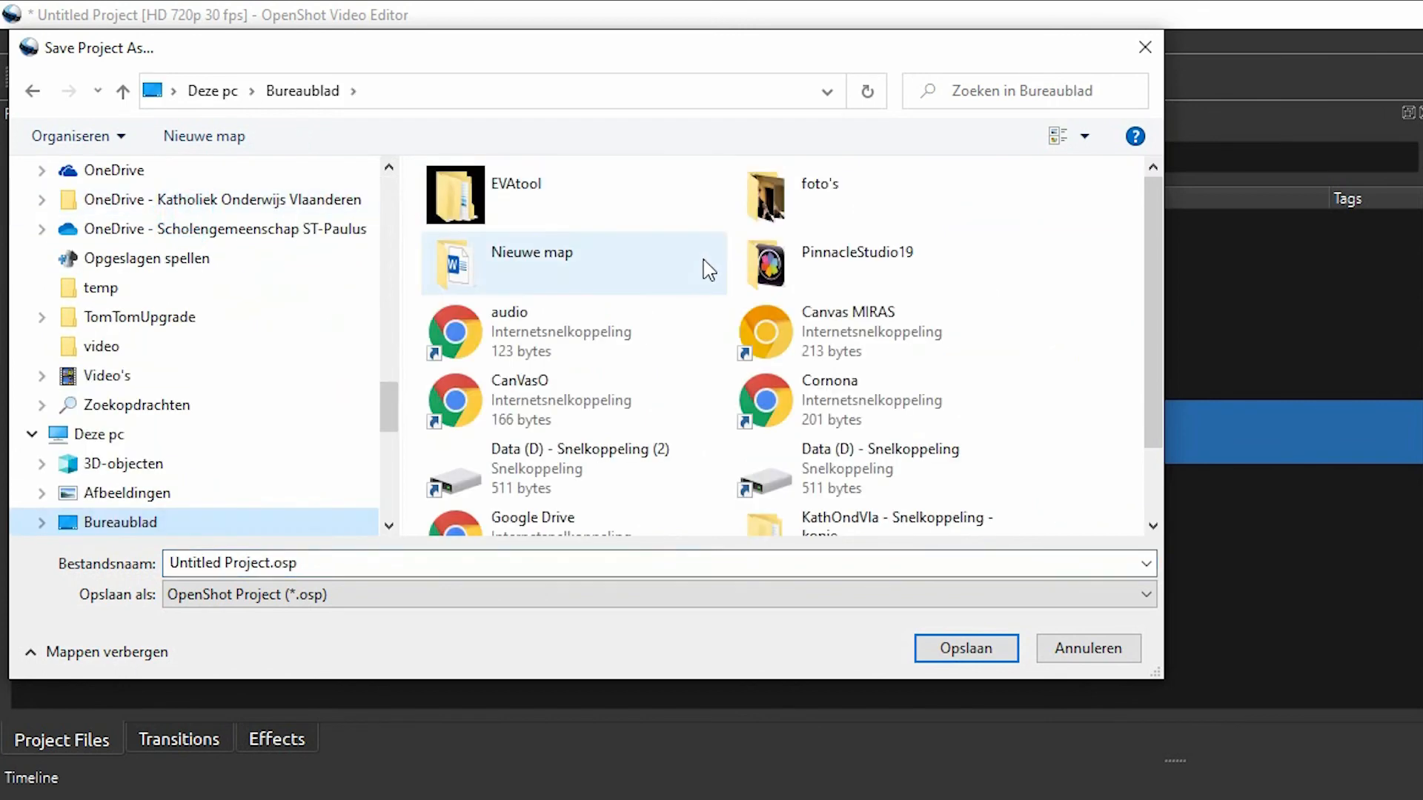
{"action": "scroll", "coordinate": [637, 306], "scroll_direction": "down", "scroll_amount": 1}
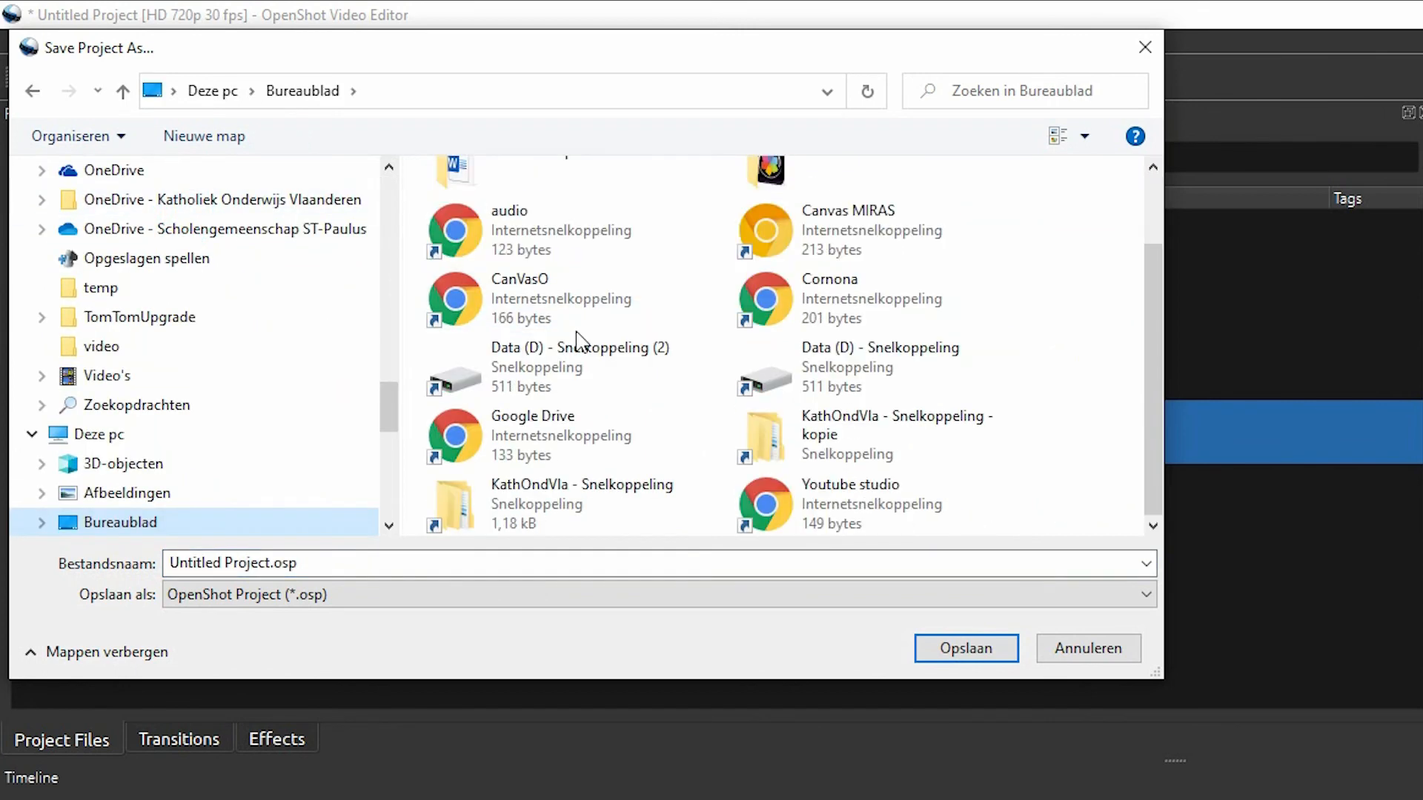
{"action": "left_click", "coordinate": [545, 488]}
{"action": "double_click", "coordinate": [544, 488]}
{"action": "scroll", "coordinate": [549, 497], "scroll_direction": "down", "scroll_amount": 5}
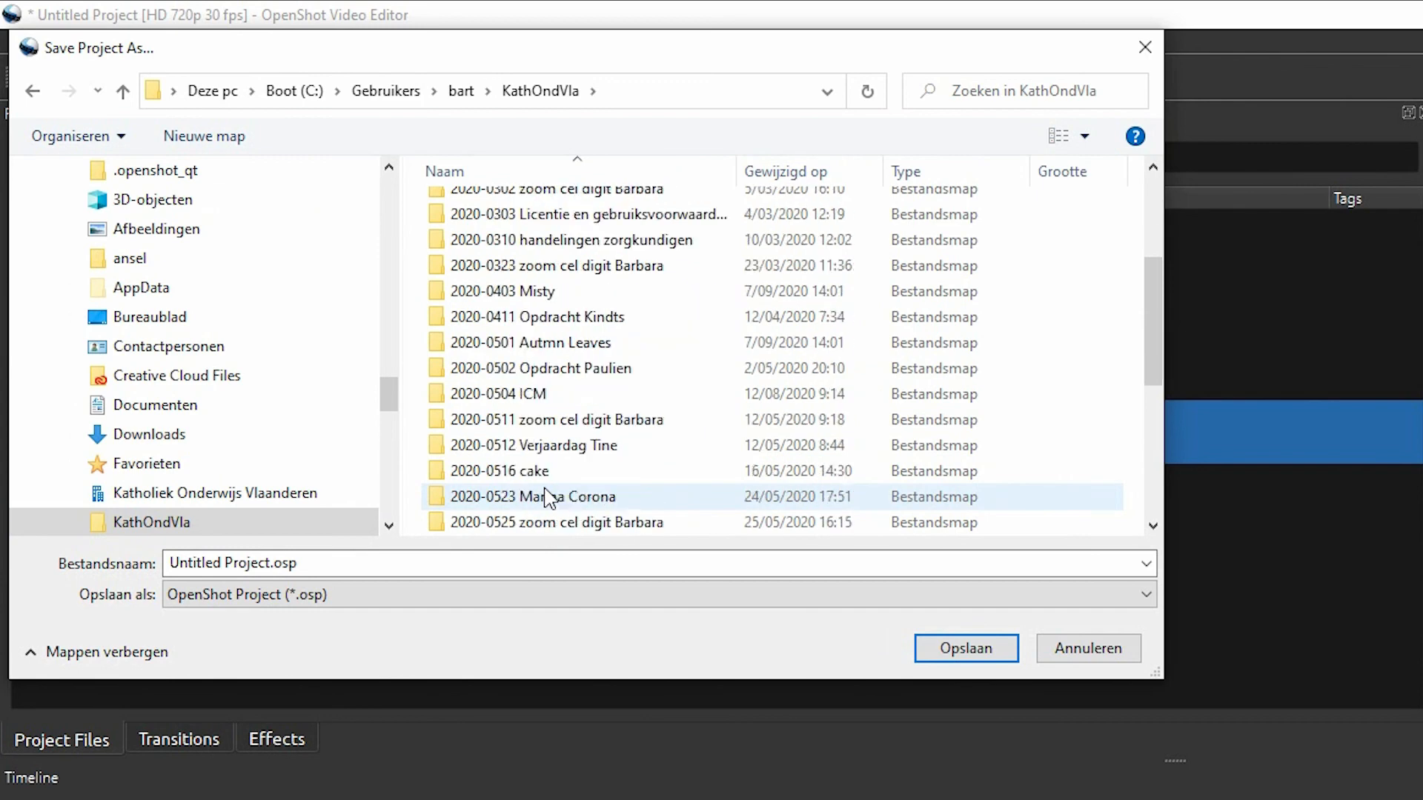
{"action": "scroll", "coordinate": [548, 497], "scroll_direction": "down", "scroll_amount": 4}
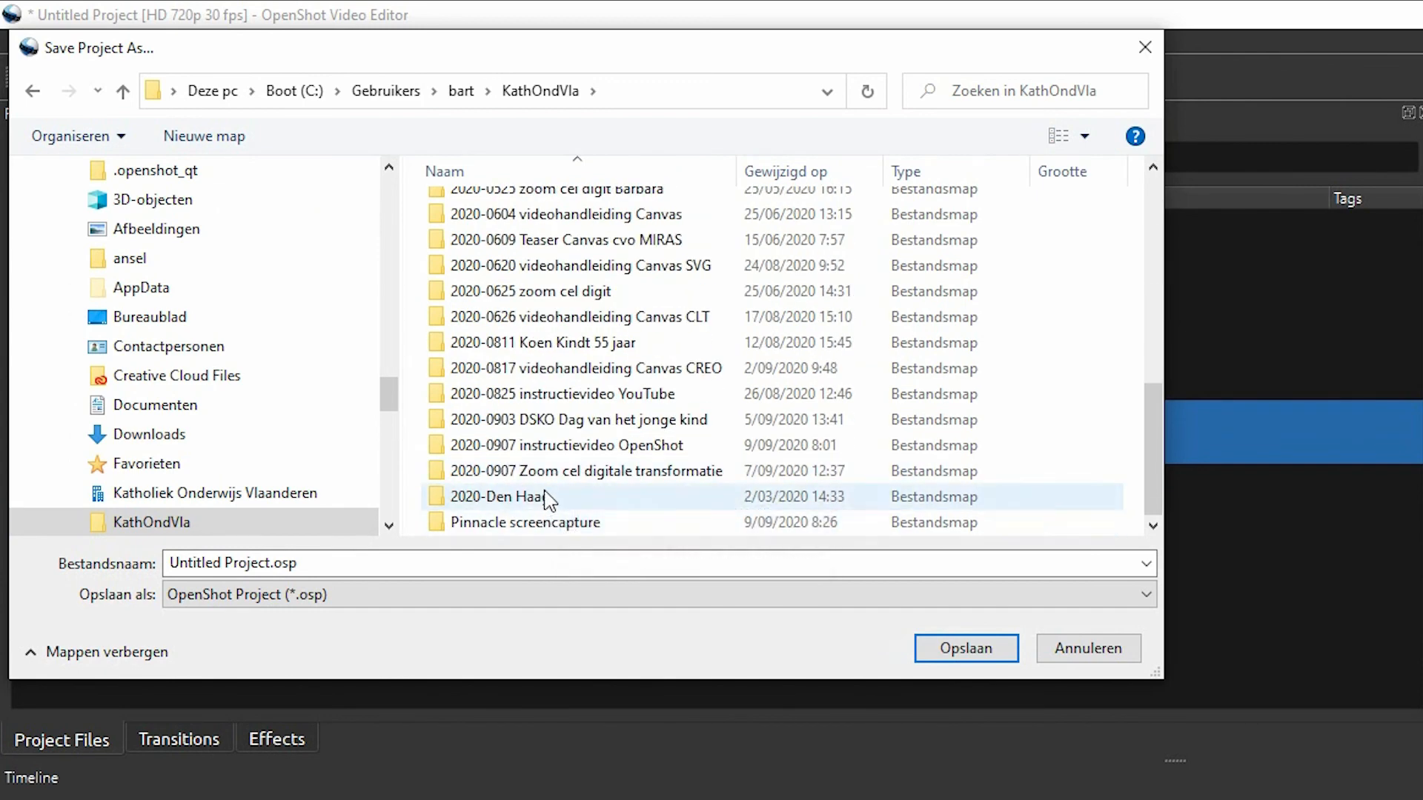
{"action": "double_click", "coordinate": [560, 447]}
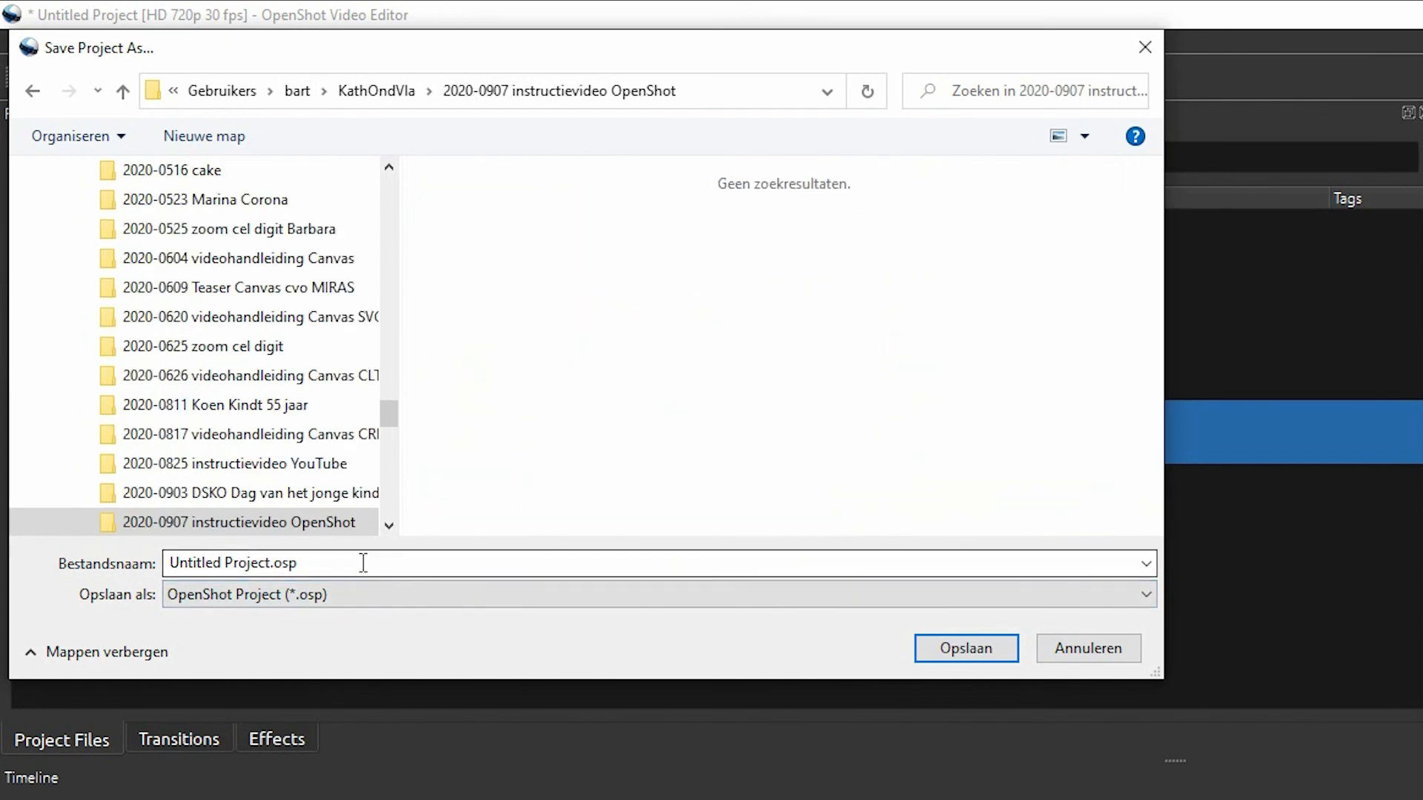
Step: Name the project file "birds and butterflies" and save it as an OpenShot project
{"action": "left_click", "coordinate": [363, 563]}
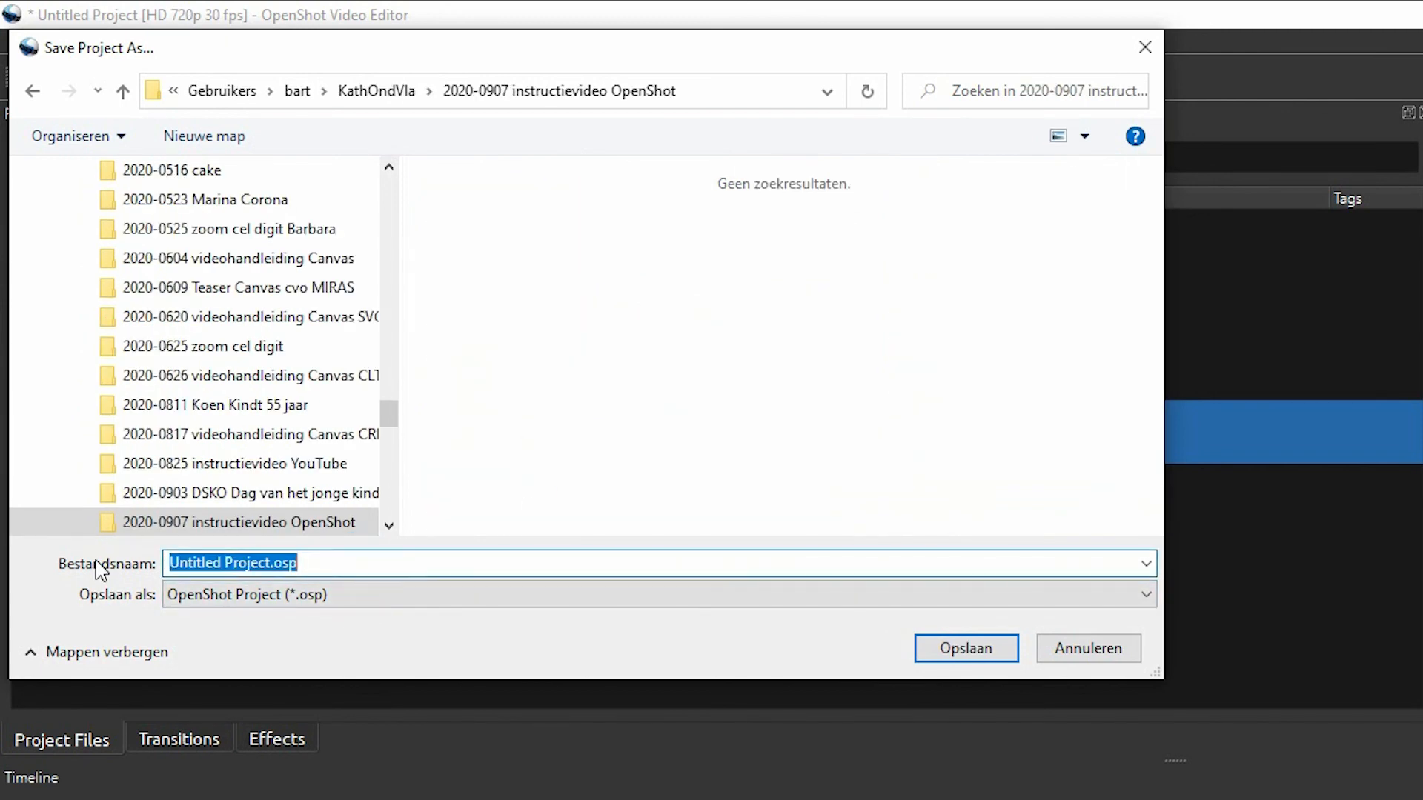
{"action": "type", "text": "bir"}
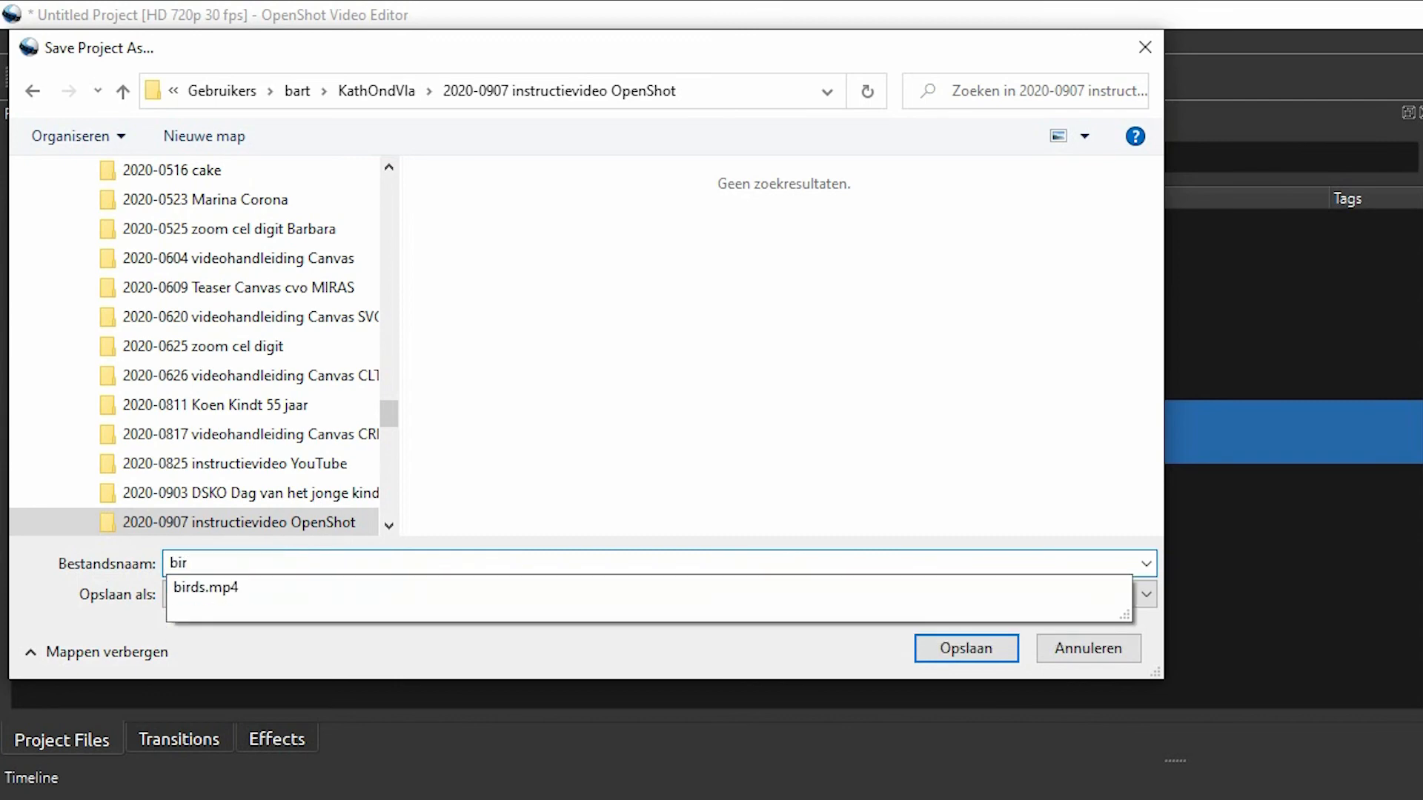
{"action": "type", "text": "ds "}
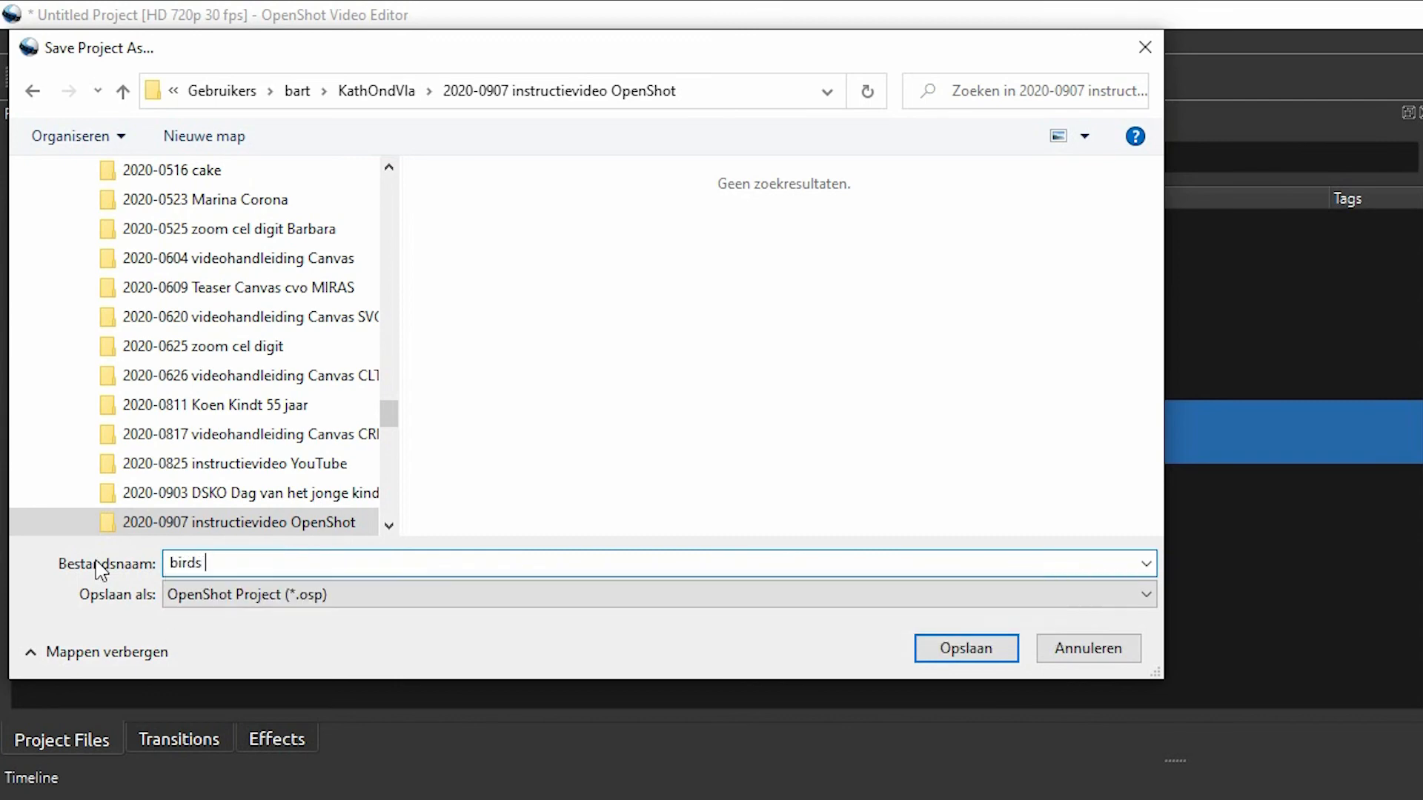
{"action": "type", "text": "and butterflies"}
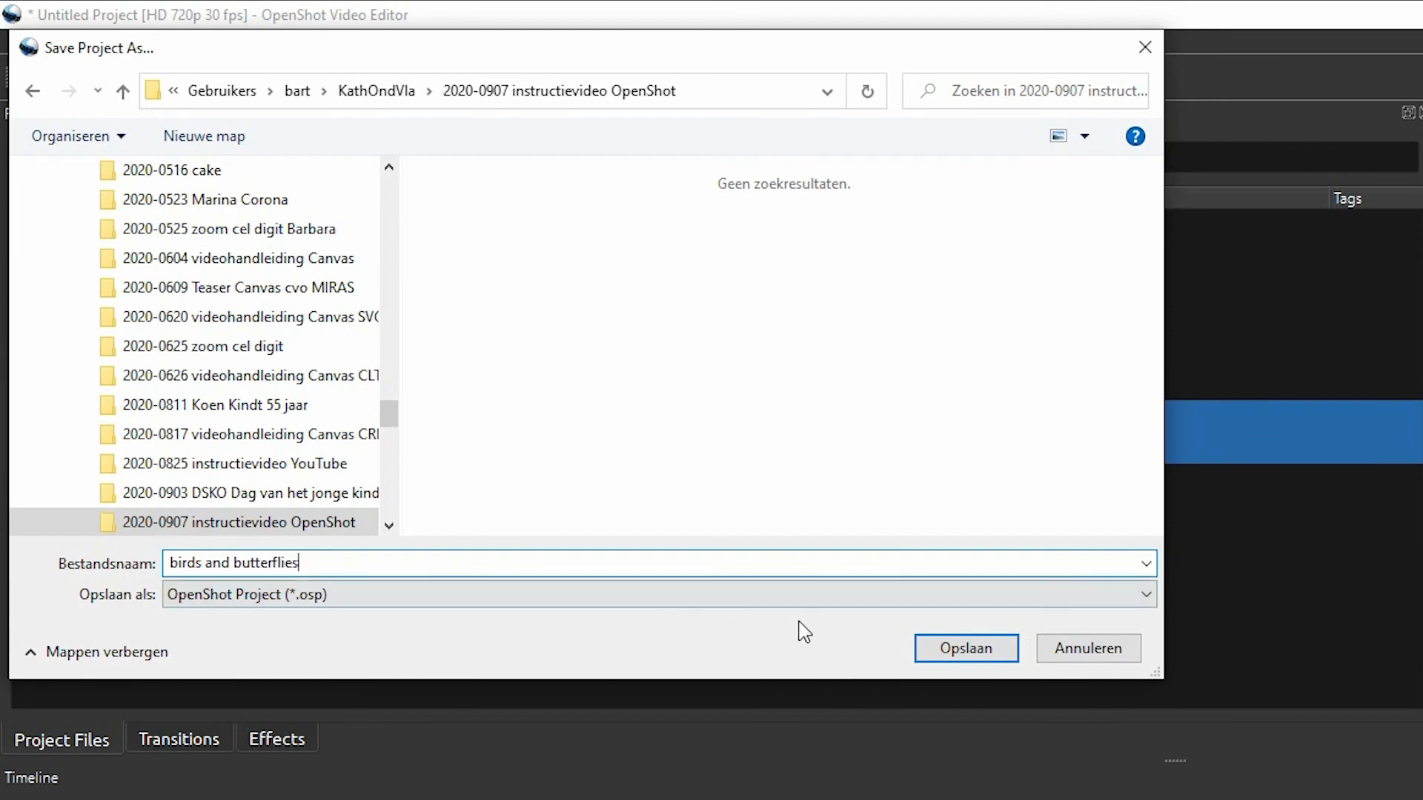
{"action": "left_click", "coordinate": [964, 649]}
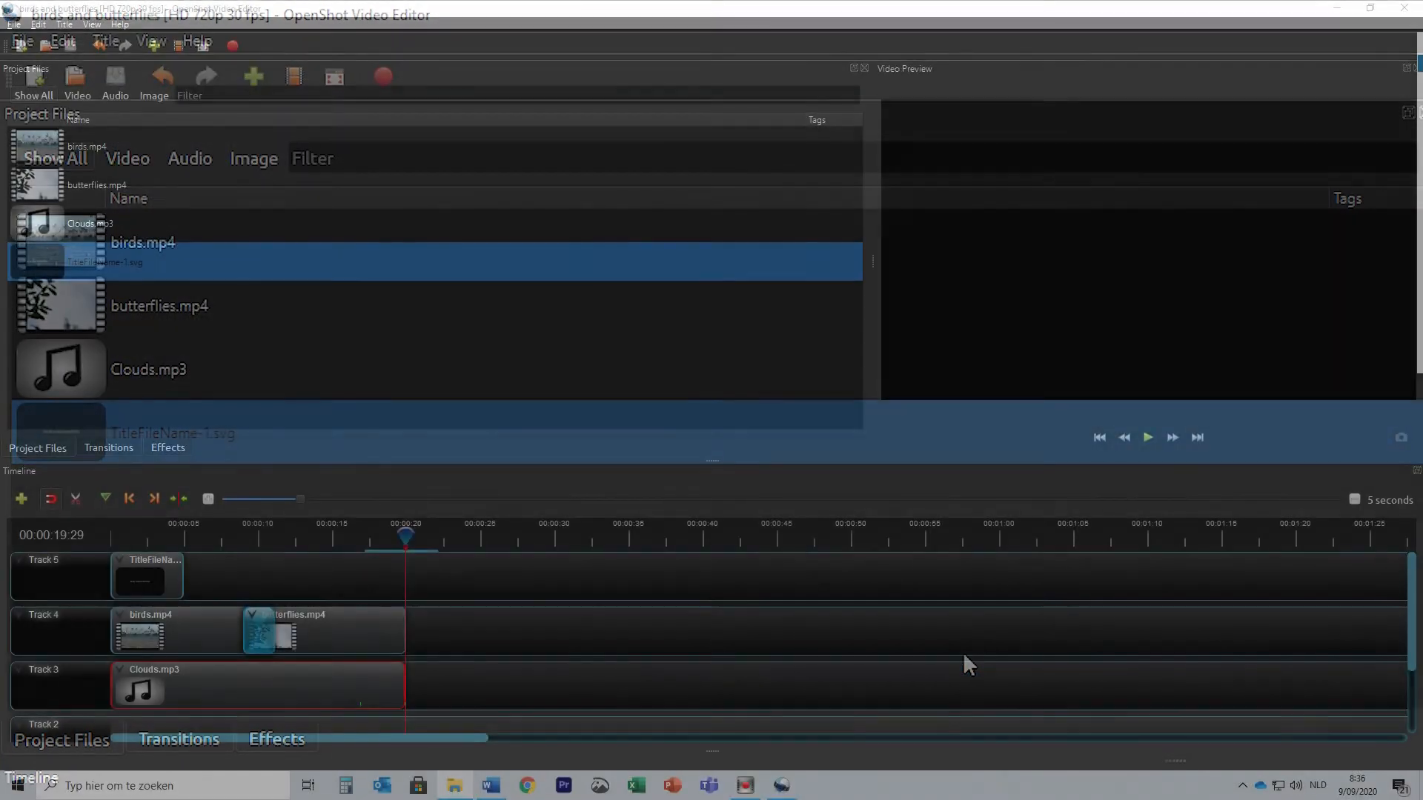
Step: Bring up the project folder in File Explorer, inspect the saved birds and butterflies.osp file, and close the folder window
{"action": "left_click_drag", "start_coordinate": [1422, 60], "coordinate": [1052, 117]}
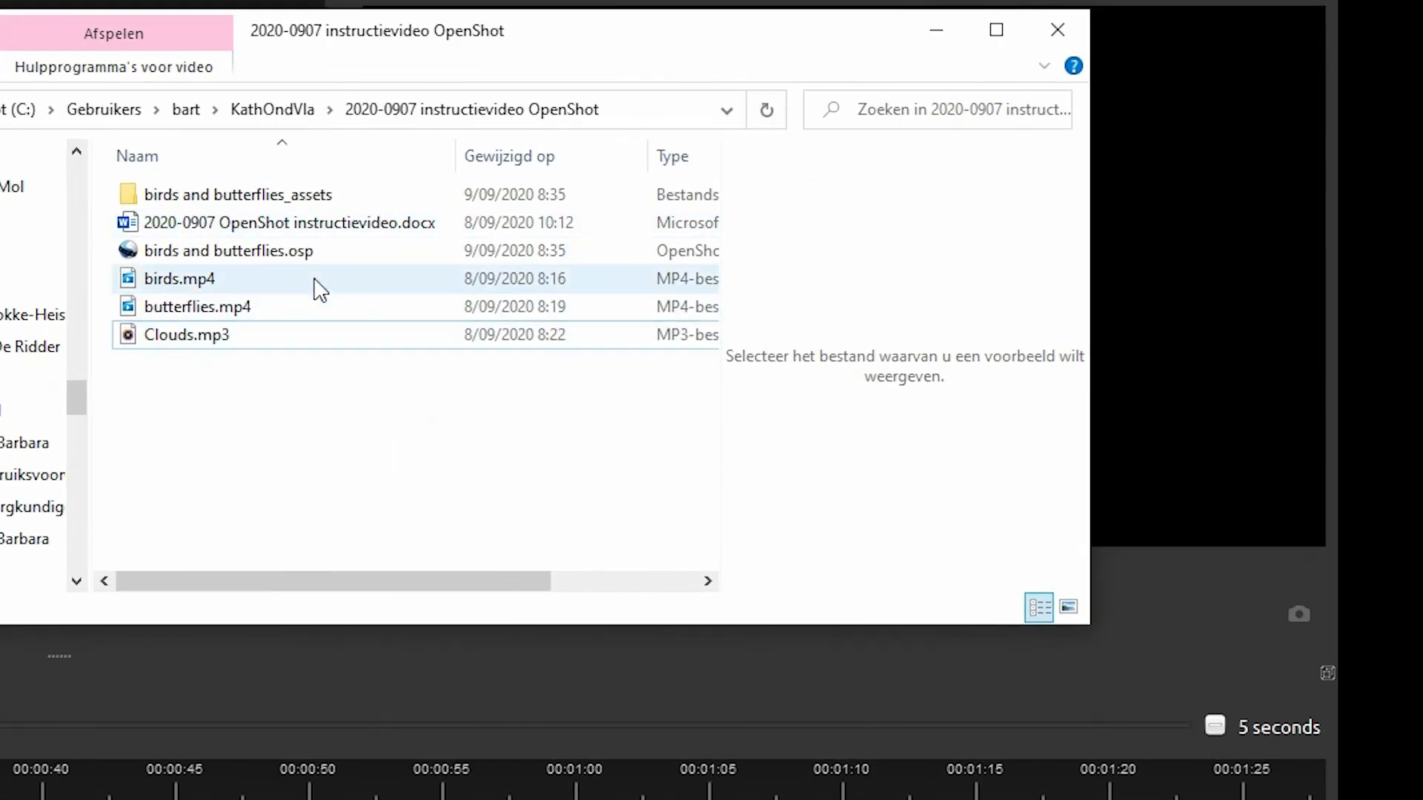
{"action": "left_click", "coordinate": [317, 252]}
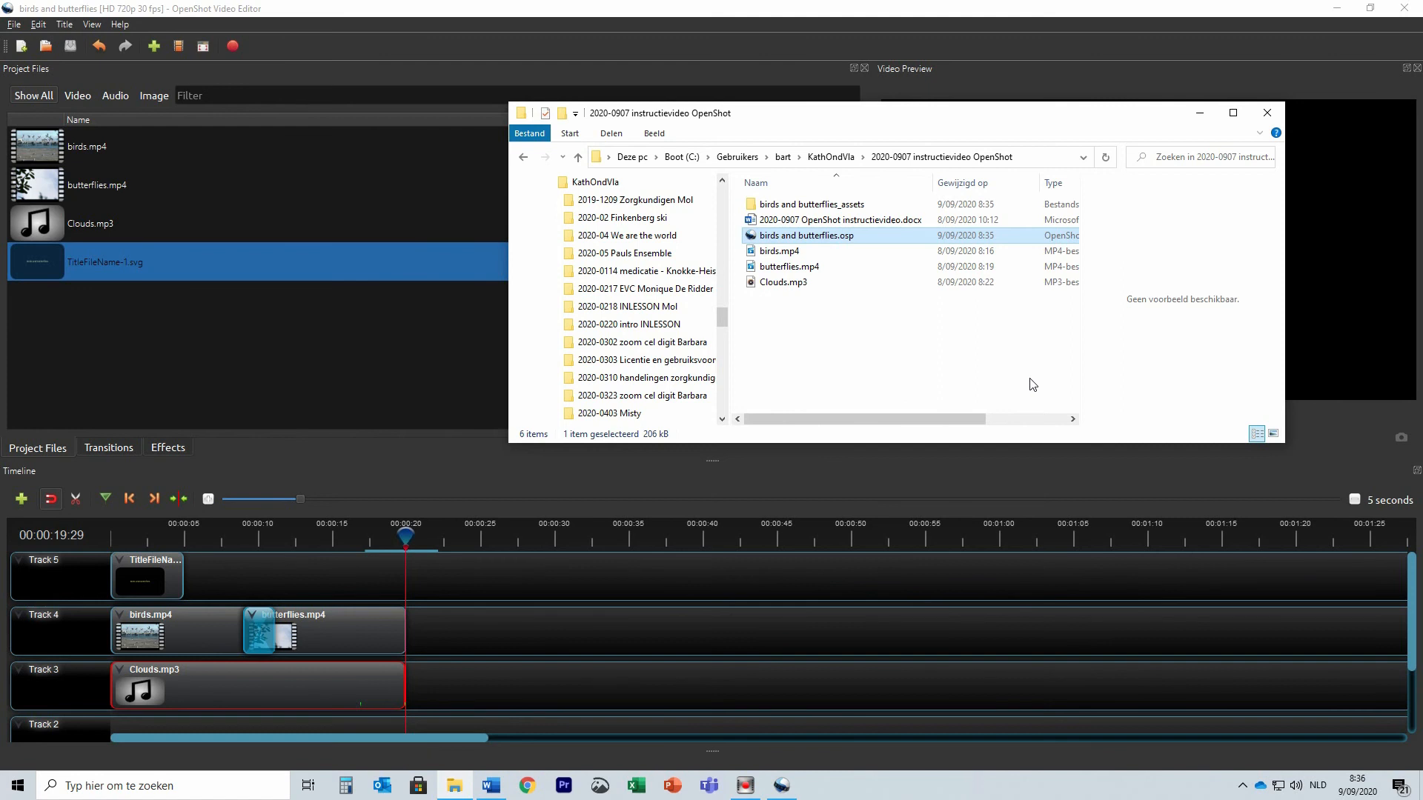
{"action": "left_click", "coordinate": [1280, 116]}
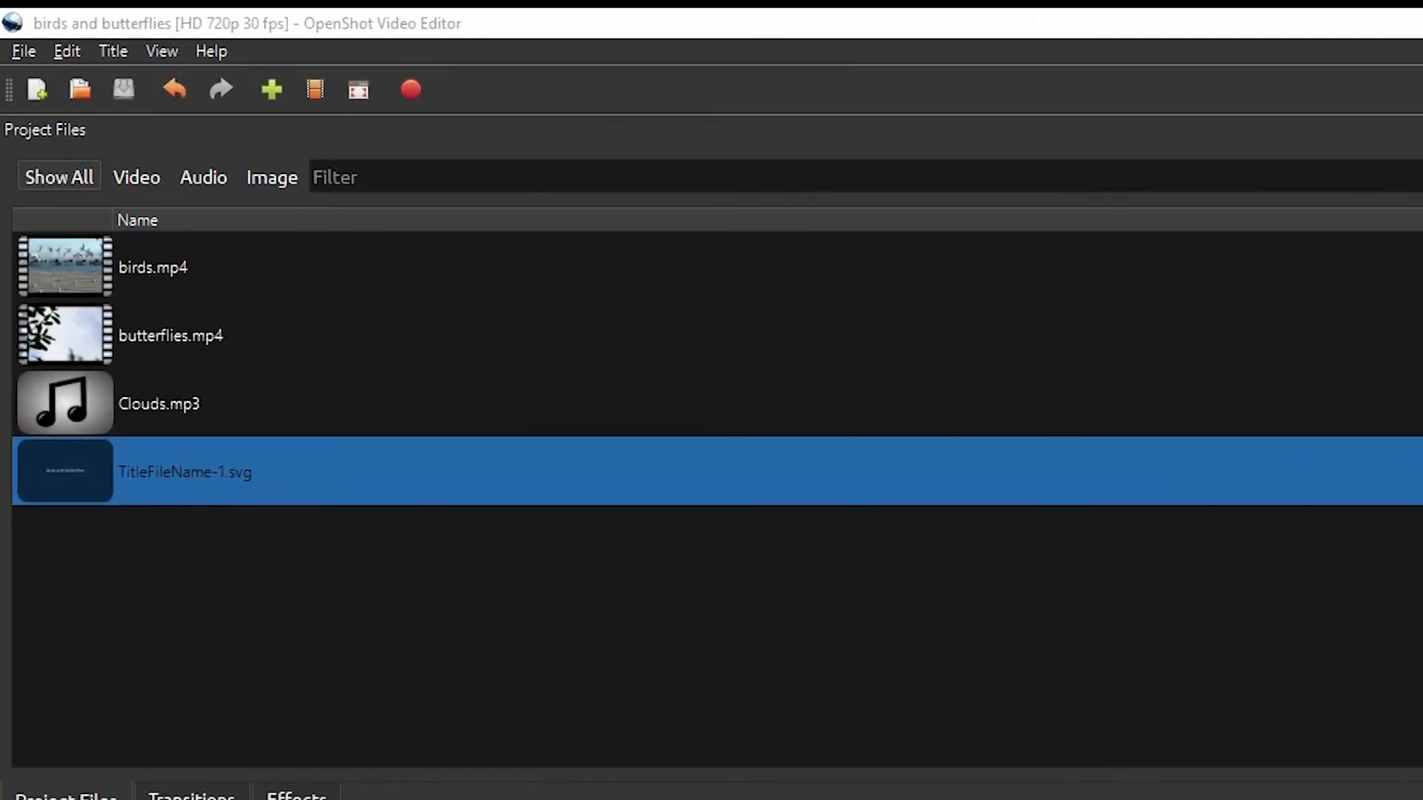
Step: Export the project as the MP4 (h.264) video "birds and butterflies" at HD 720p 30 fps, High quality, and view the file in its folder
{"action": "left_click", "coordinate": [30, 50]}
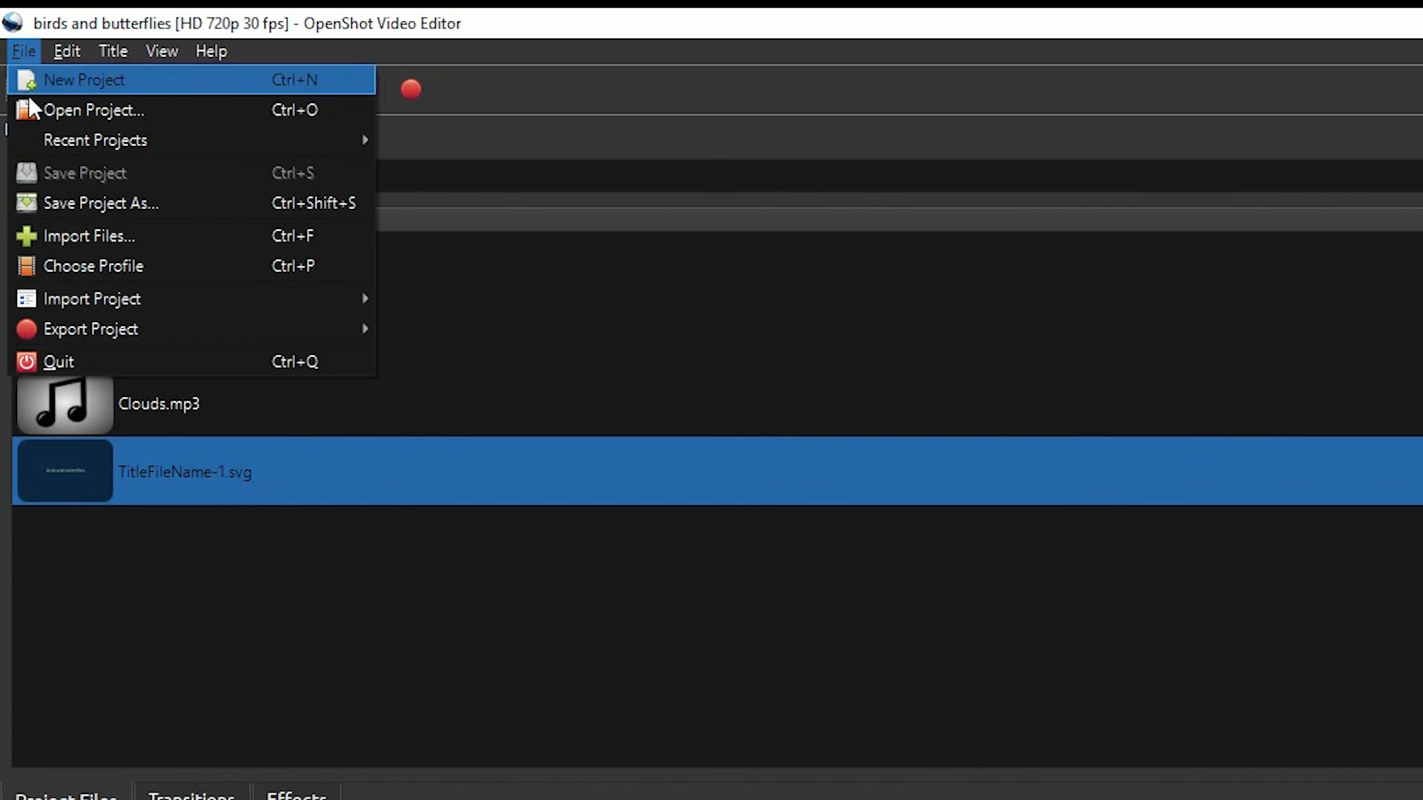
{"action": "mouse_move", "coordinate": [78, 333]}
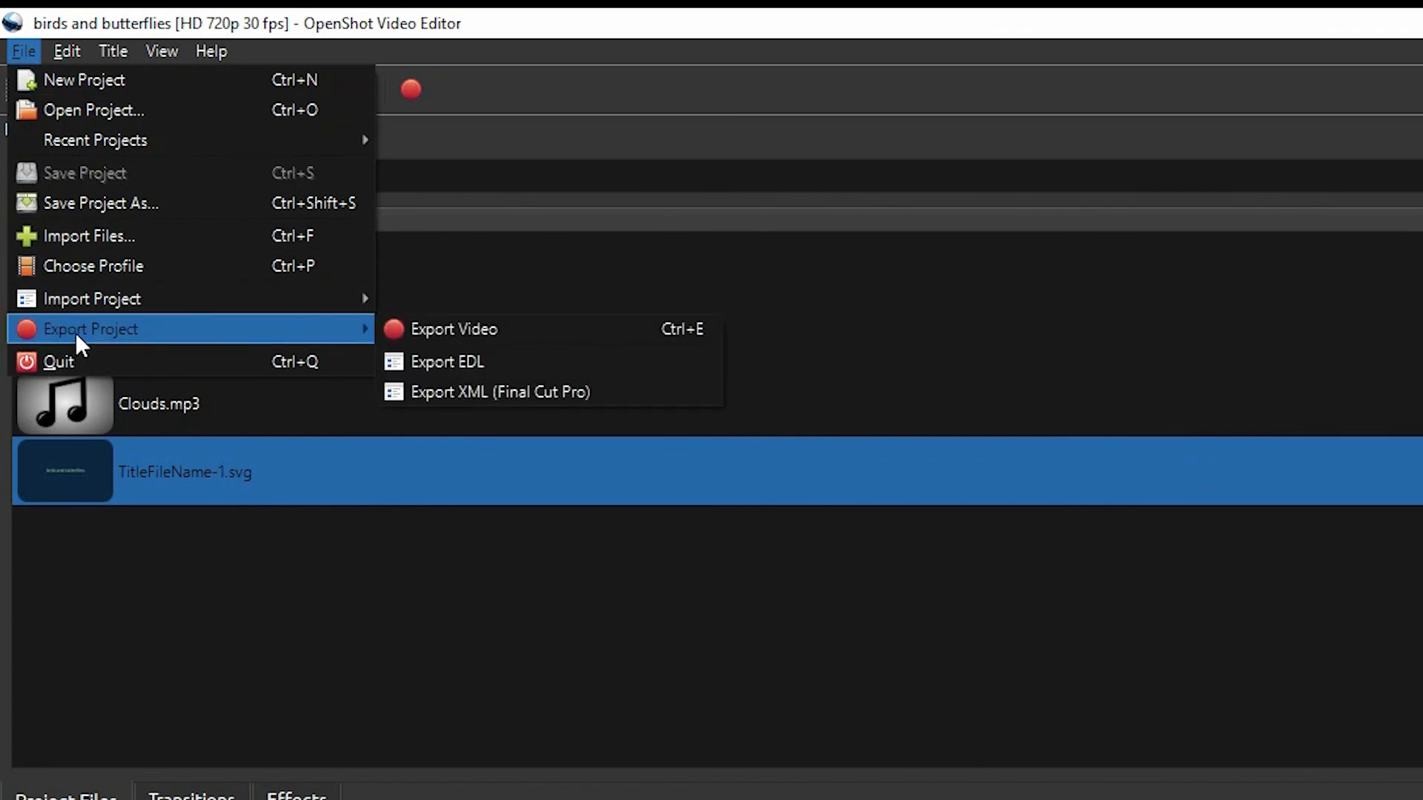
{"action": "left_click", "coordinate": [504, 329]}
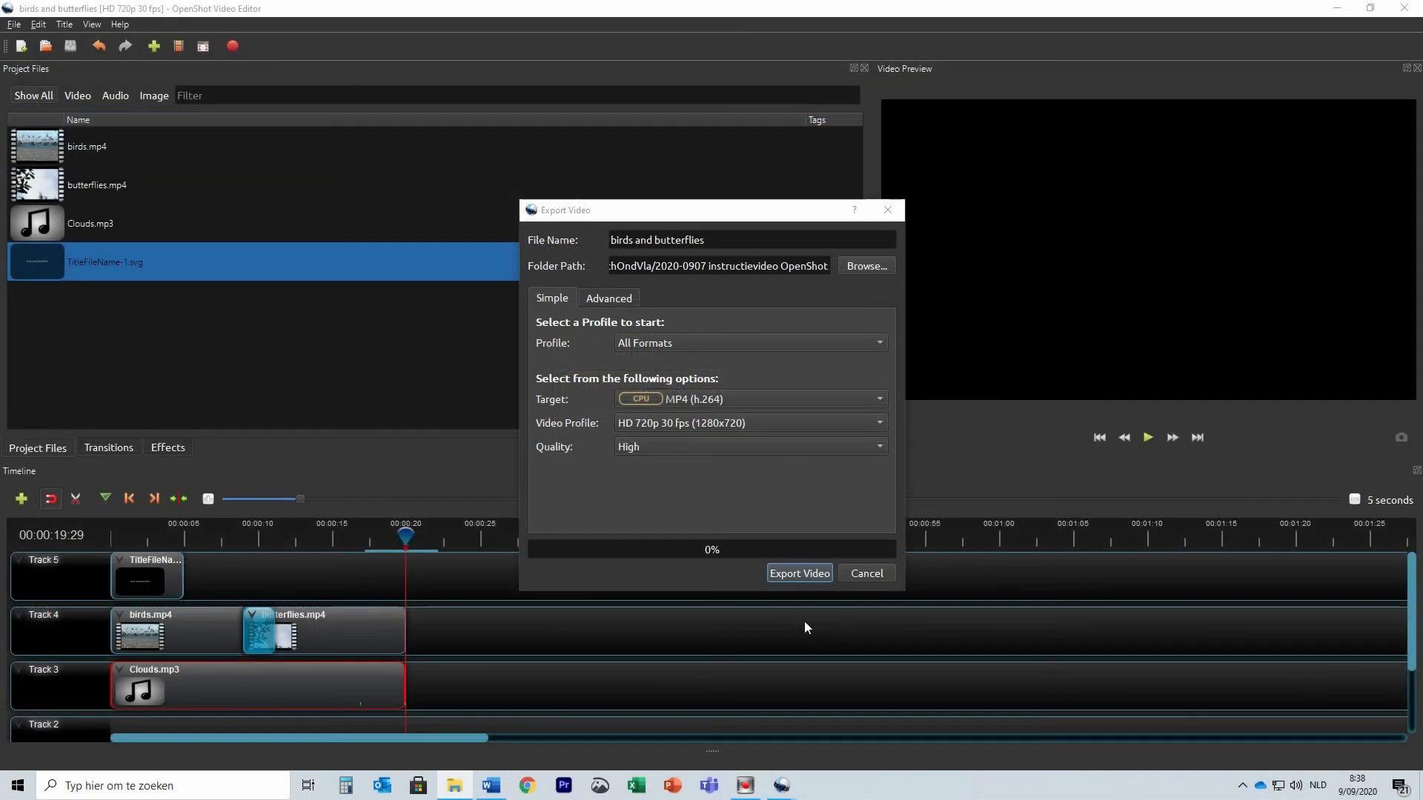
{"action": "left_click", "coordinate": [798, 572]}
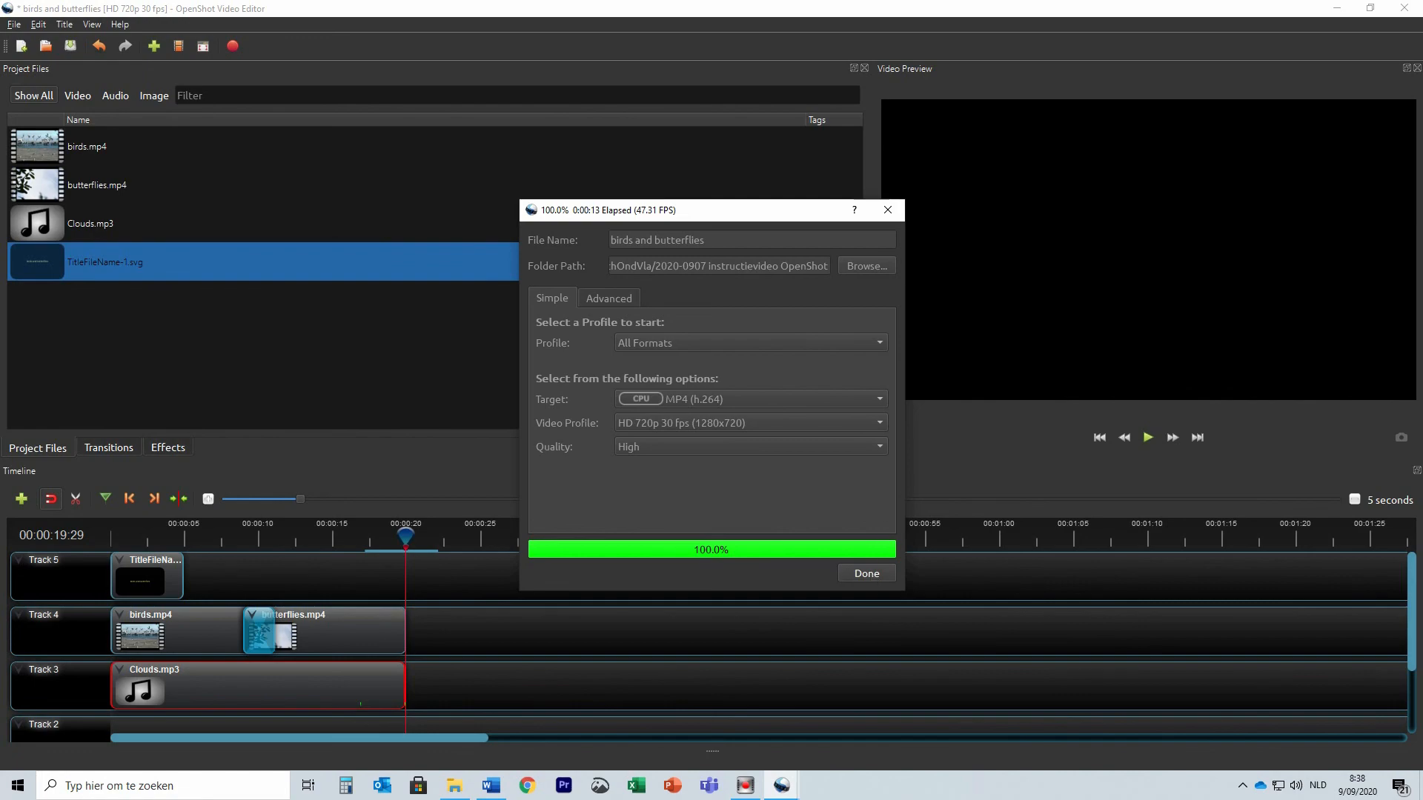
{"action": "left_click_drag", "start_coordinate": [1422, 122], "coordinate": [1158, 120]}
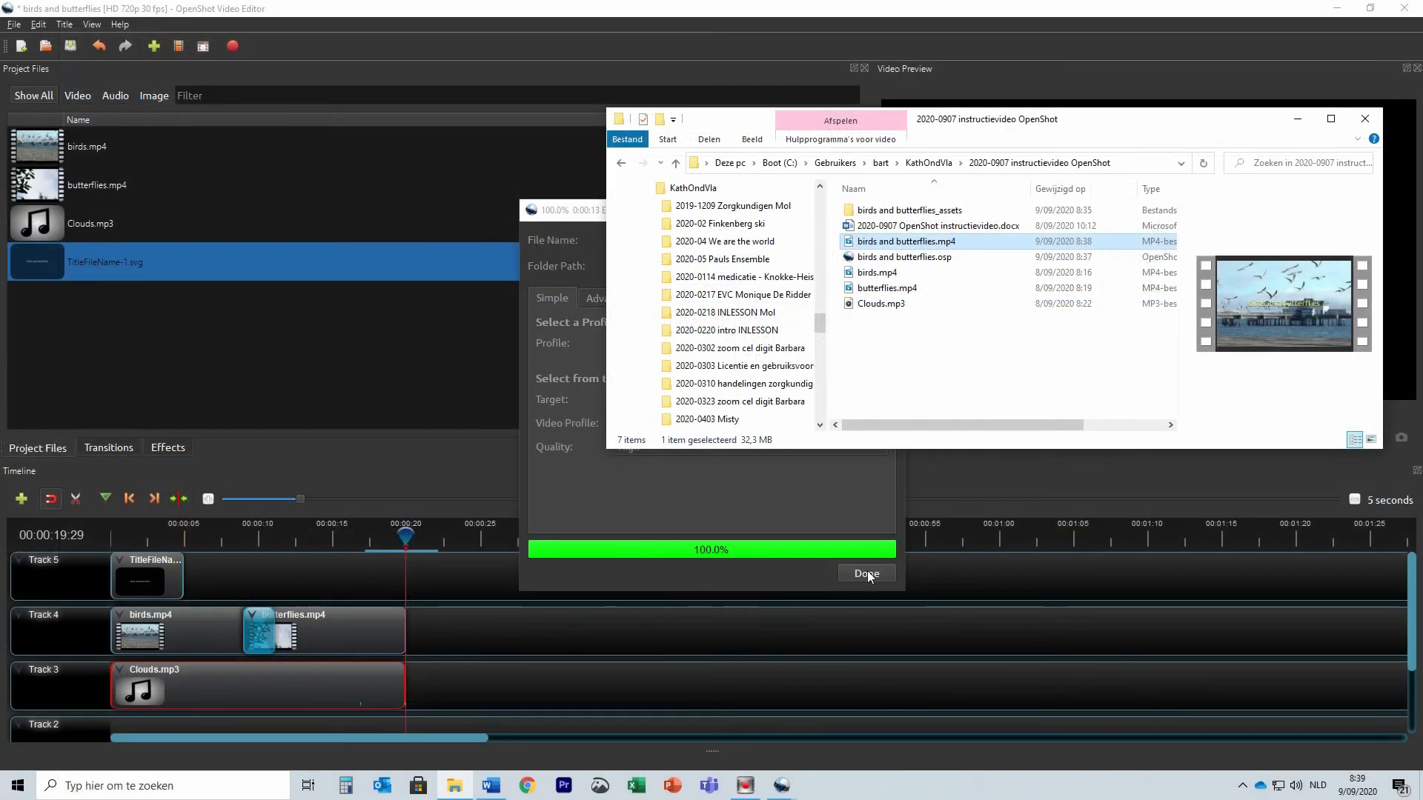
{"action": "left_click", "coordinate": [866, 574]}
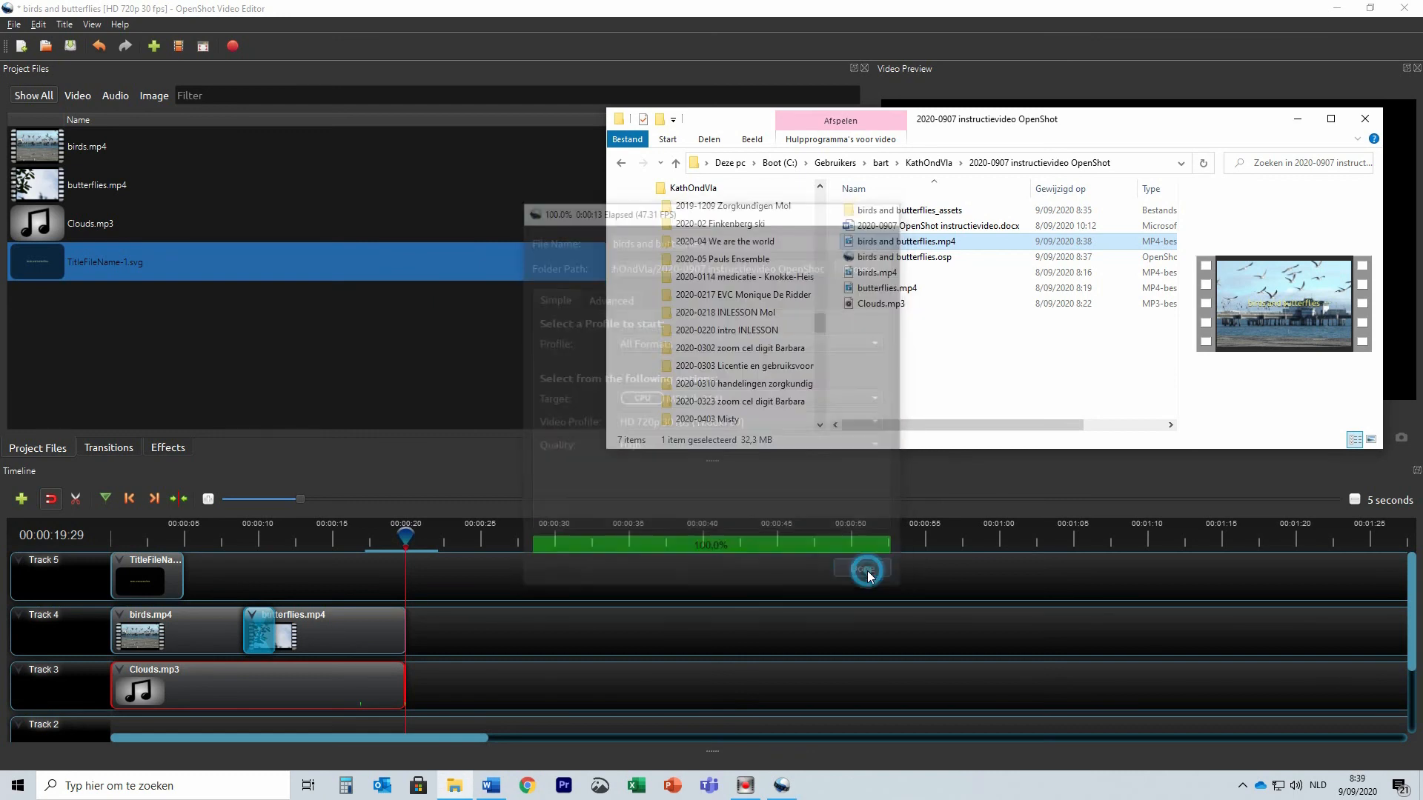
Step: Quit OpenShot with the project changes saved, and play the exported birds and butterflies.mp4 from its folder
{"action": "left_click", "coordinate": [1405, 9]}
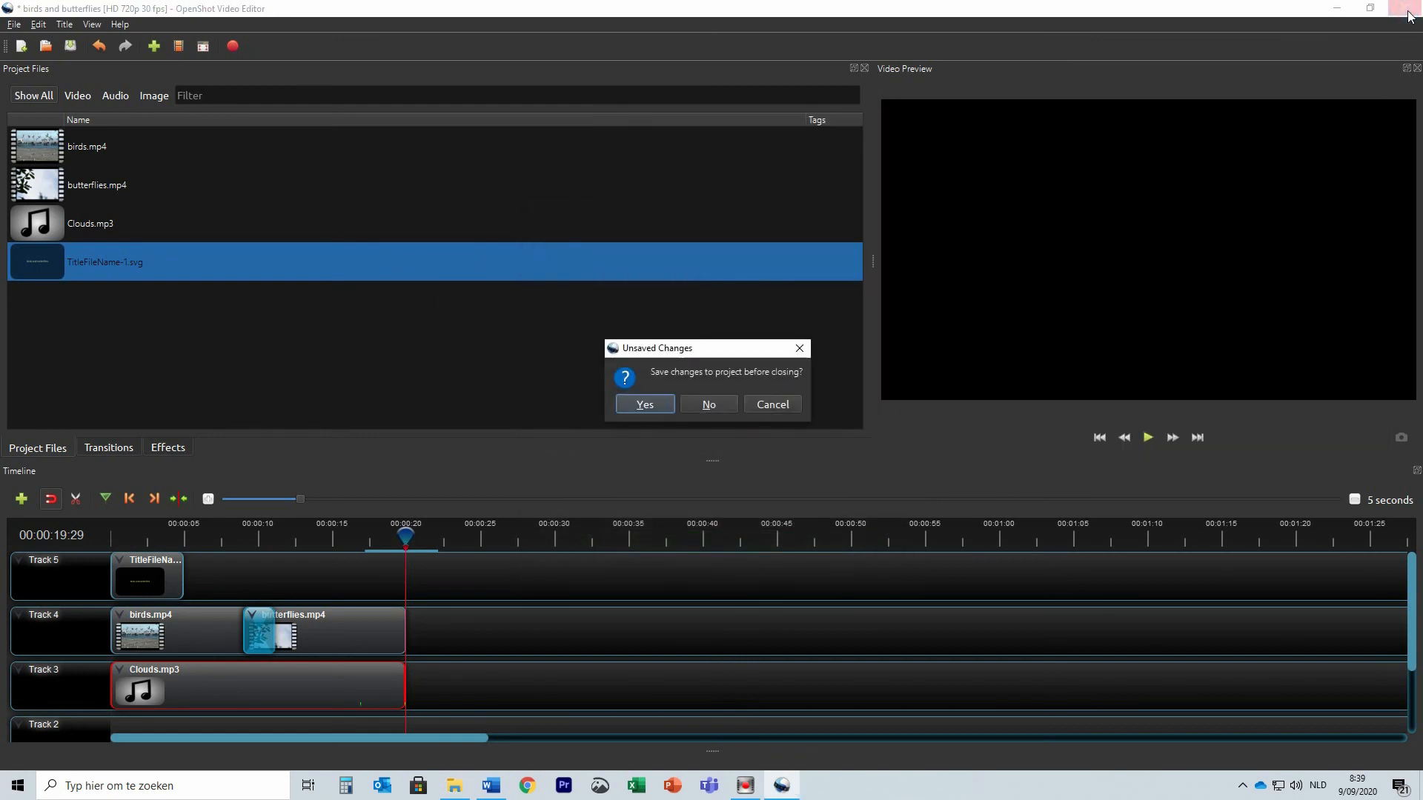
{"action": "left_click", "coordinate": [643, 405]}
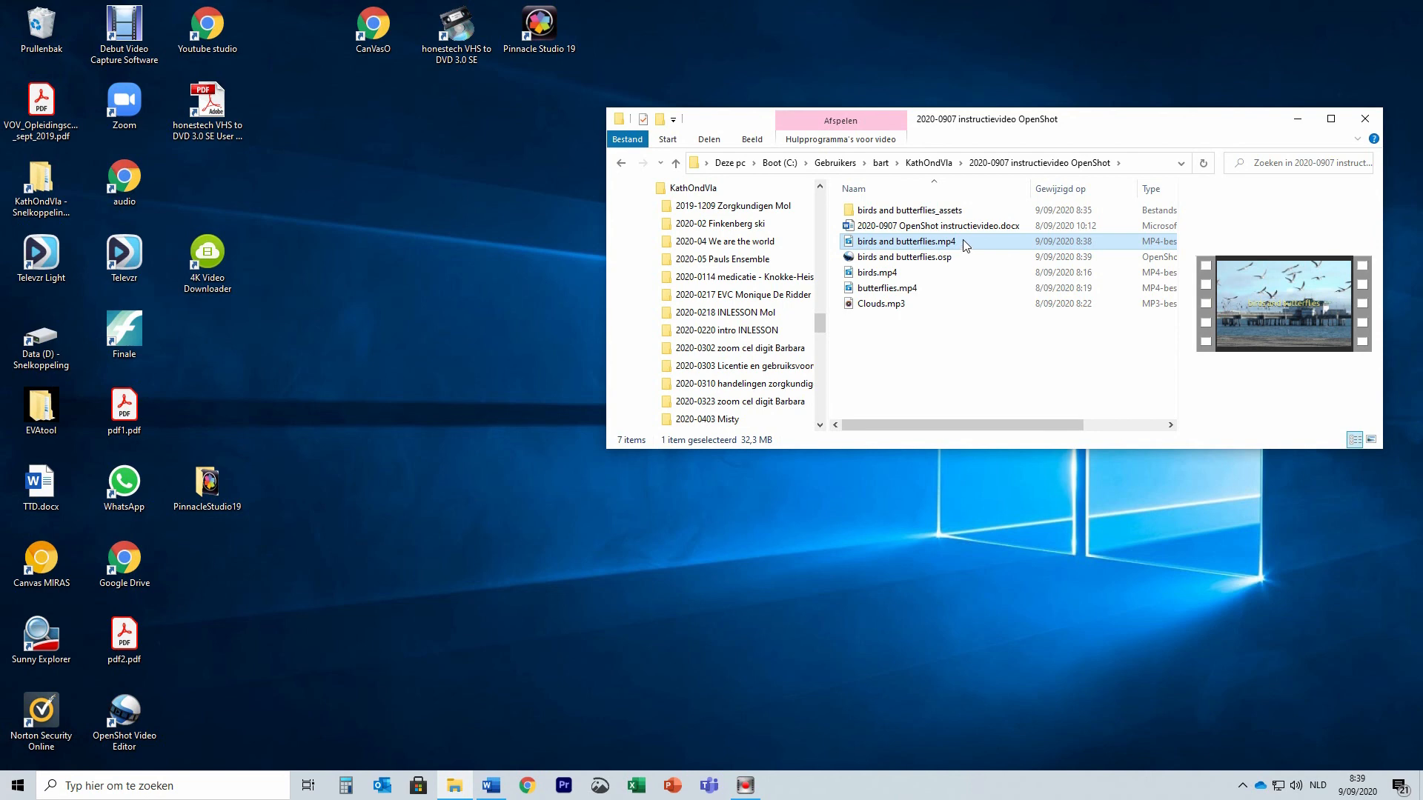
{"action": "double_click", "coordinate": [963, 241]}
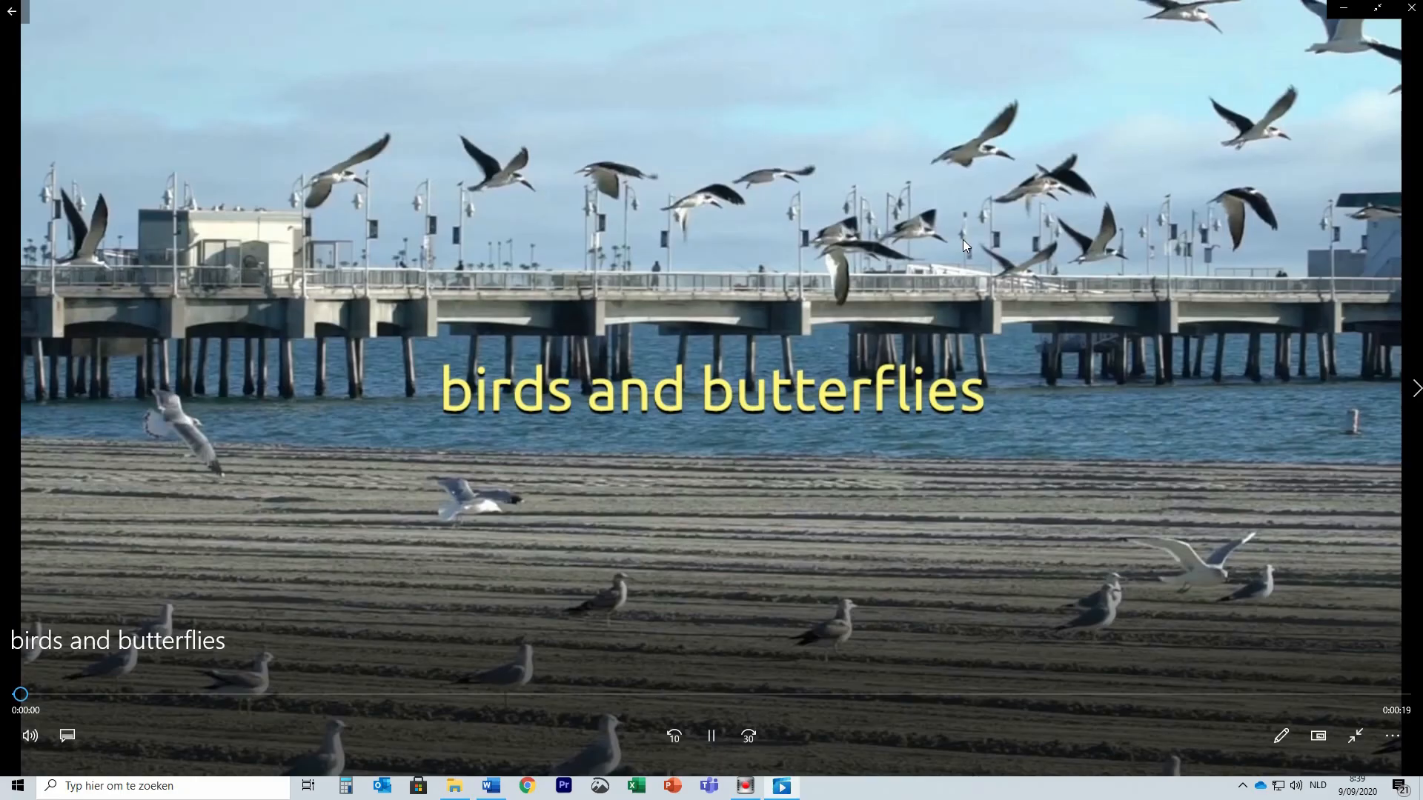